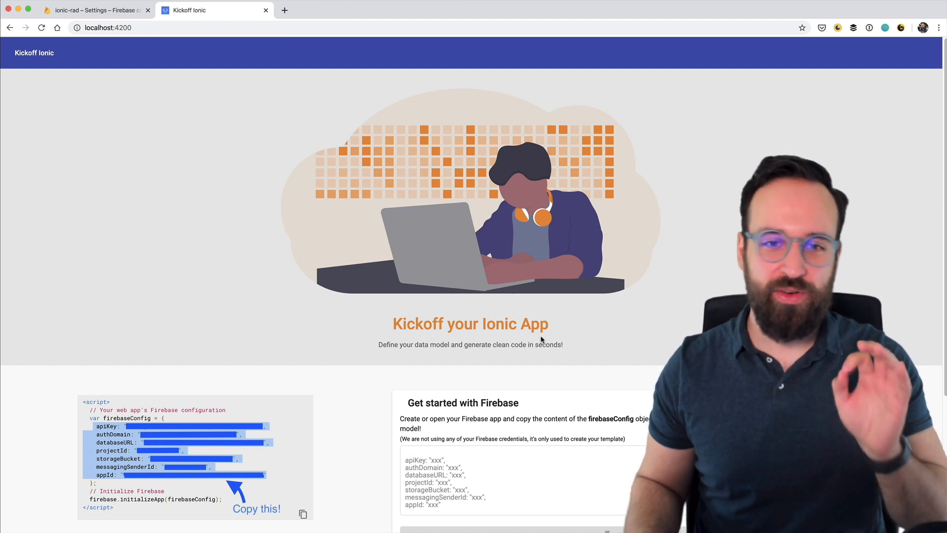
pyautogui.scroll(-1, 502, 320)
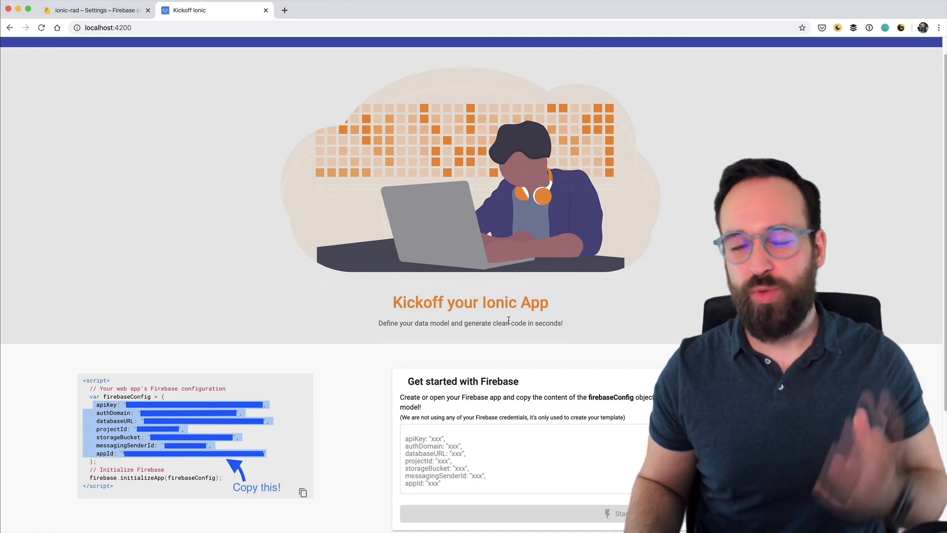
pyautogui.scroll(1, 474, 317)
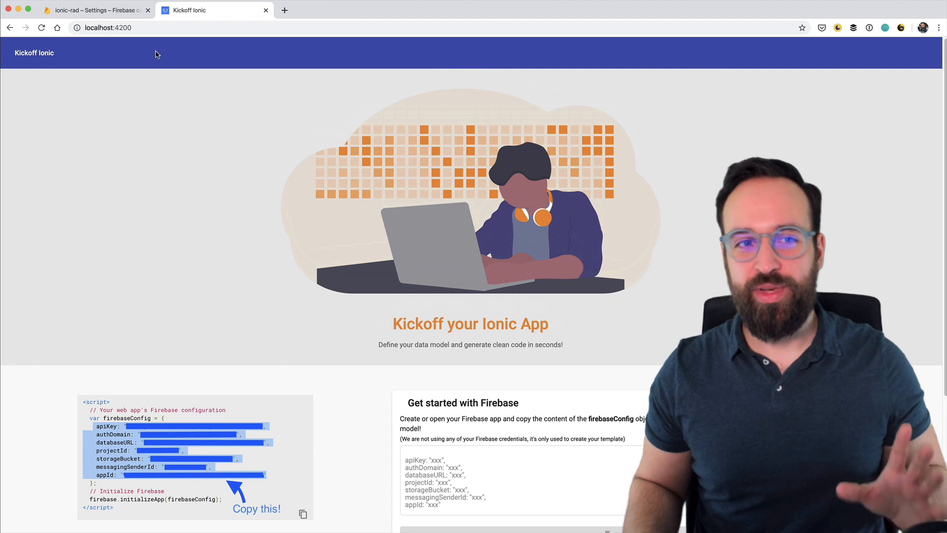
# Paste the copied firebaseConfig from the Firebase tab into the config textarea and start the project.
pyautogui.click(106, 10)
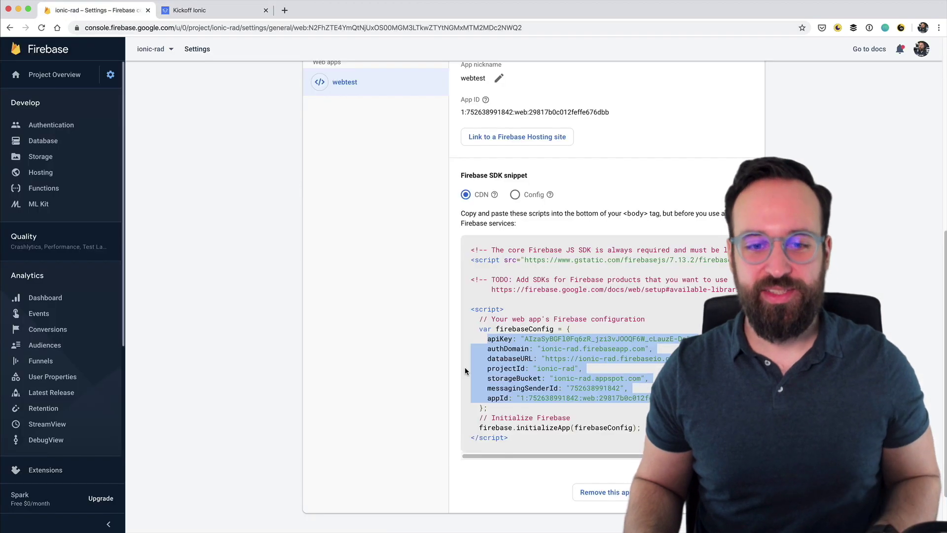
pyautogui.click(219, 9)
pyautogui.click(453, 480)
pyautogui.press('super+v')
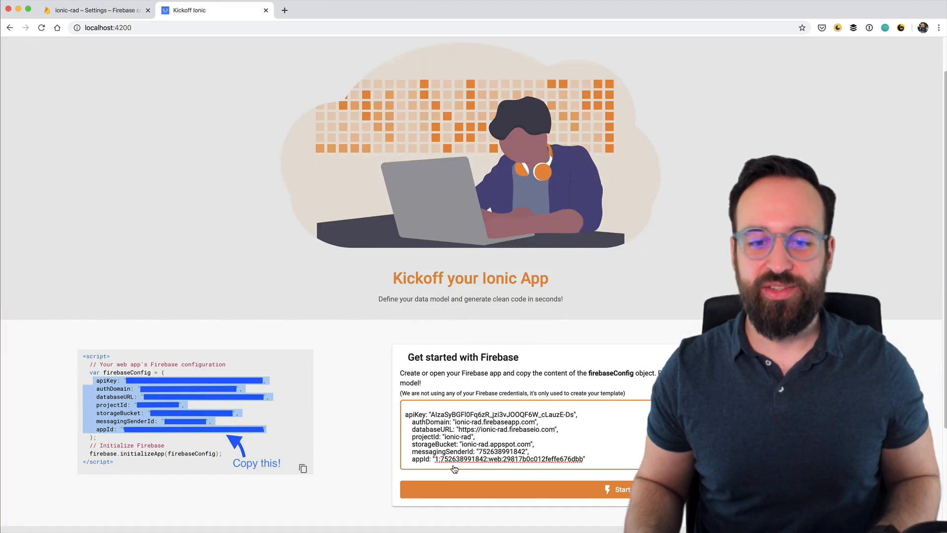
pyautogui.scroll(-4, 468, 424)
pyautogui.click(468, 424)
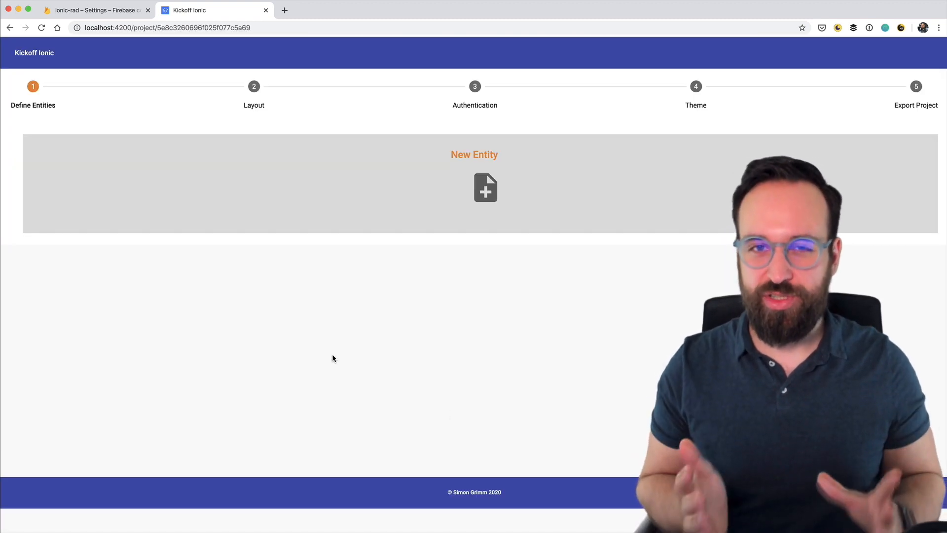
# Open a new entity editor, close it and confirm discarding the empty entity.
pyautogui.click(498, 192)
pyautogui.click(442, 193)
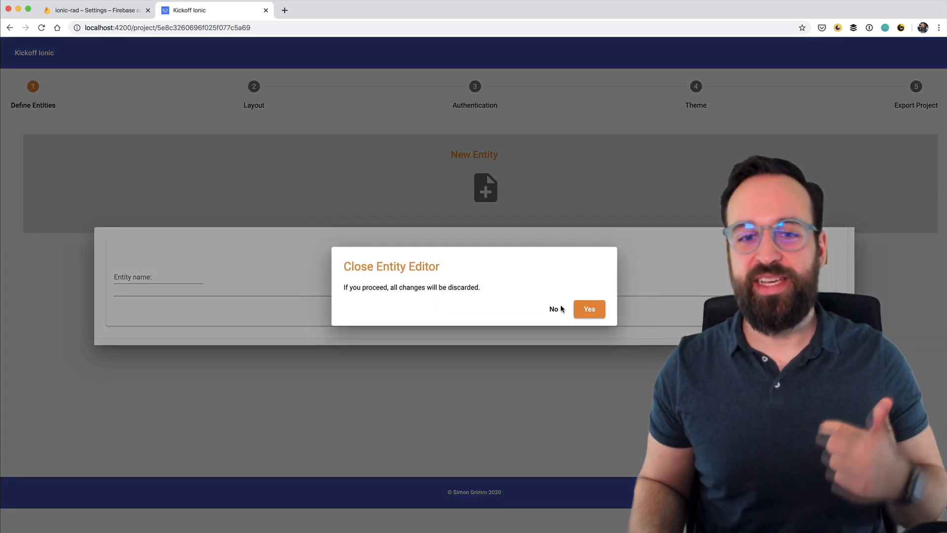
pyautogui.click(585, 311)
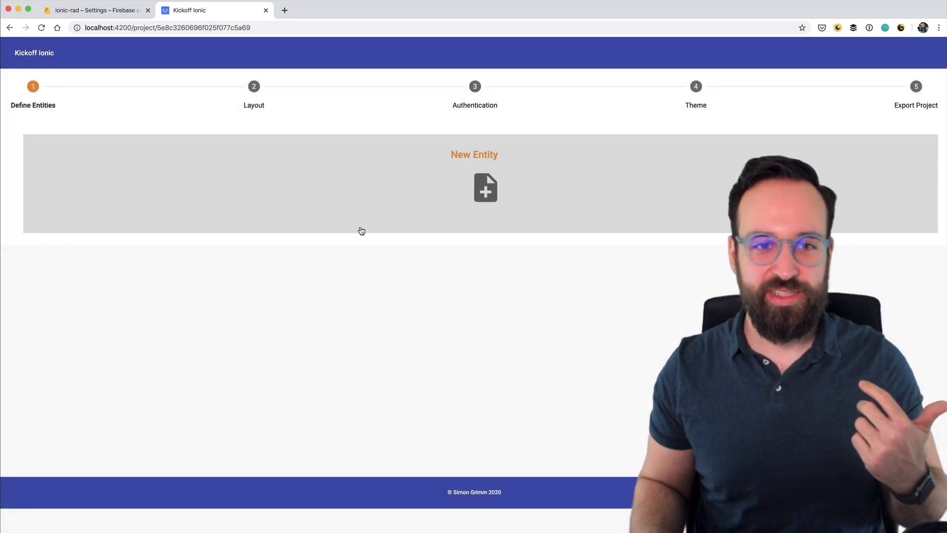
# Preview the Layout, Authentication, Theme and Export Project steps, returning to Define Entities.
pyautogui.click(253, 93)
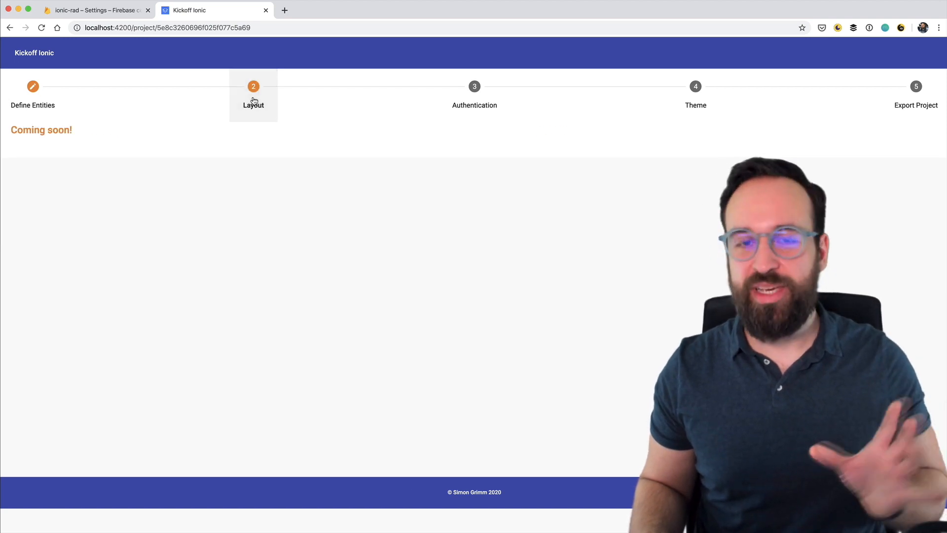
pyautogui.click(473, 89)
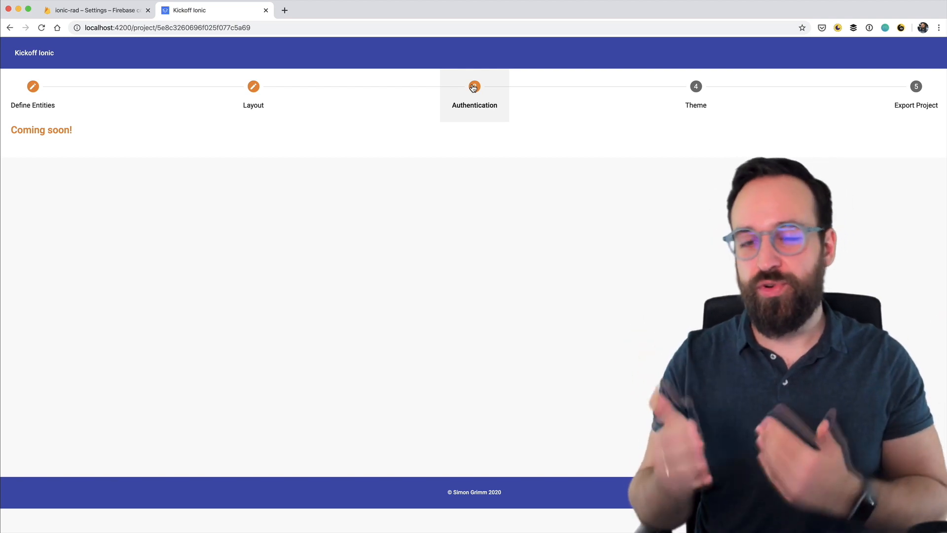
pyautogui.click(696, 89)
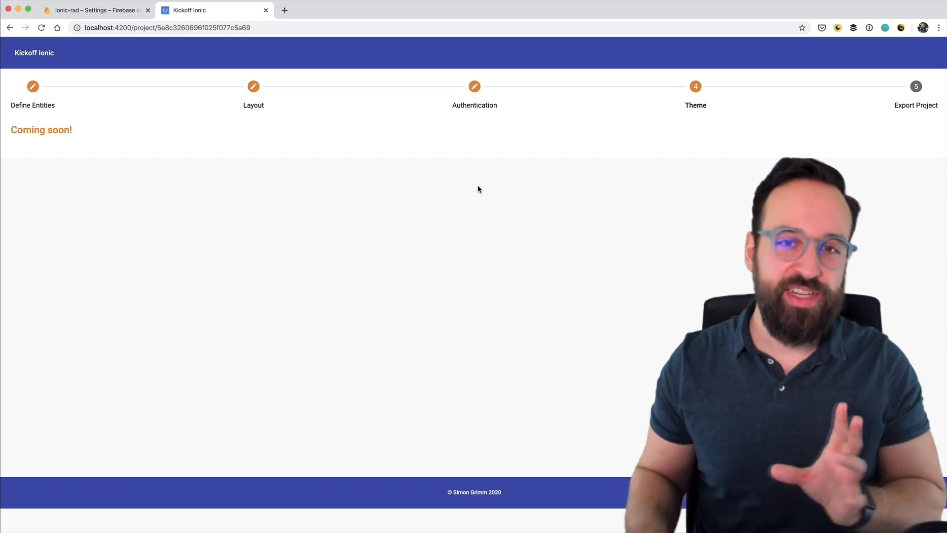
pyautogui.click(909, 106)
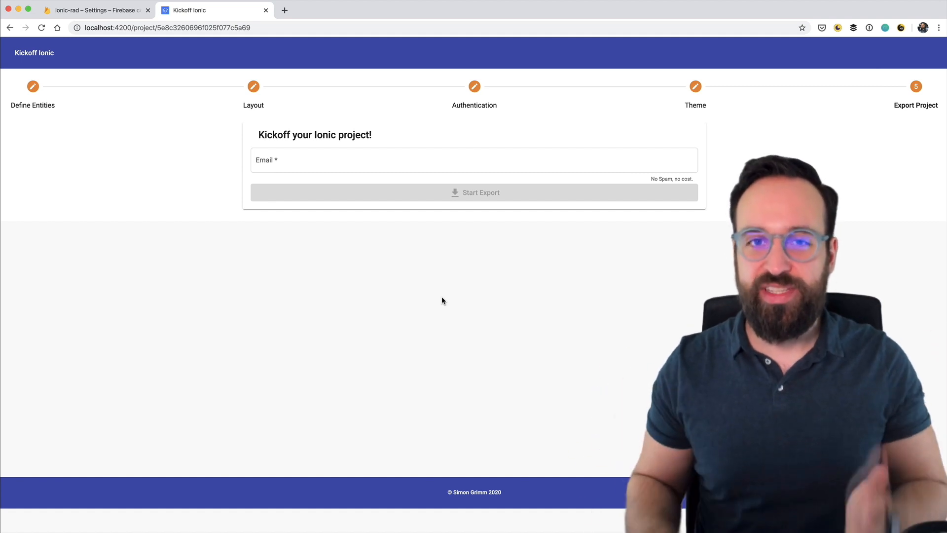
pyautogui.click(32, 94)
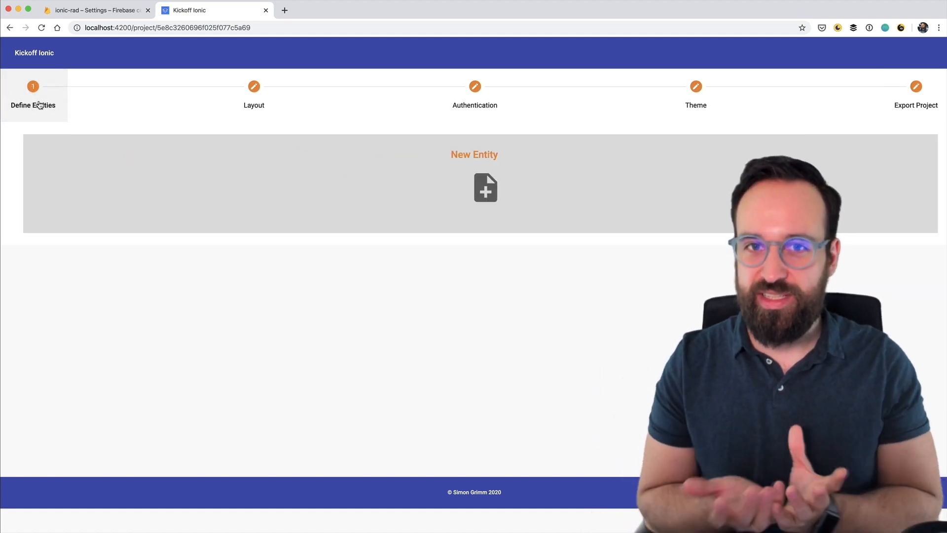
# Create a Course entity with name and desc fields.
pyautogui.click(489, 194)
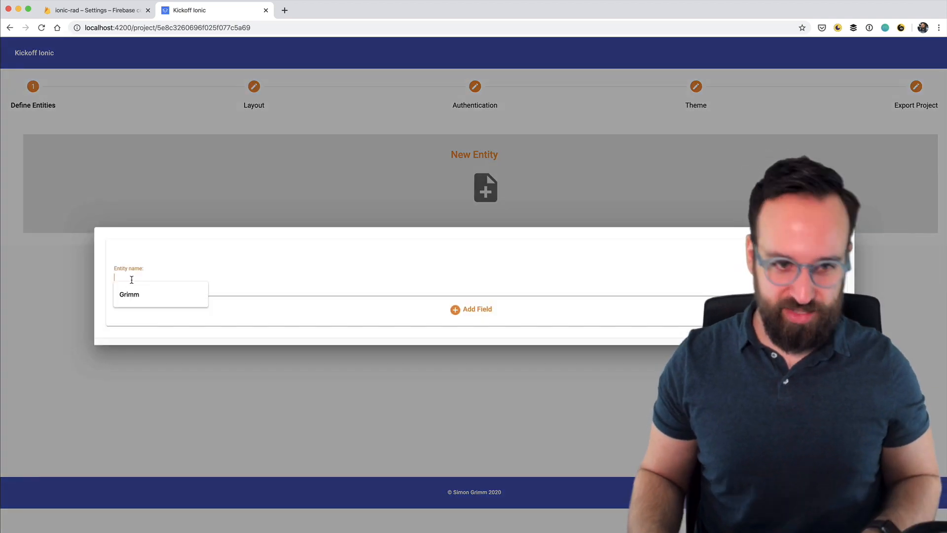
pyautogui.write('Course')
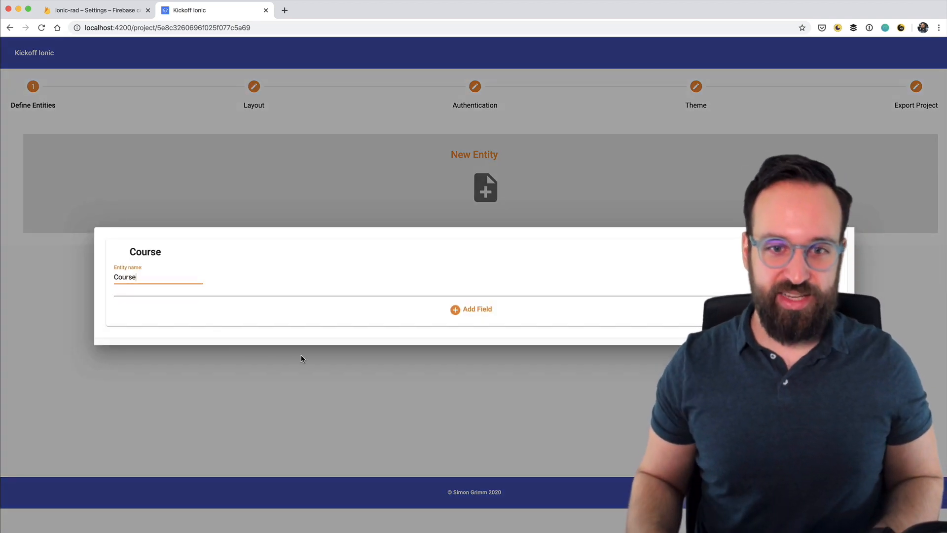
pyautogui.click(471, 308)
pyautogui.write('nameCourse name')
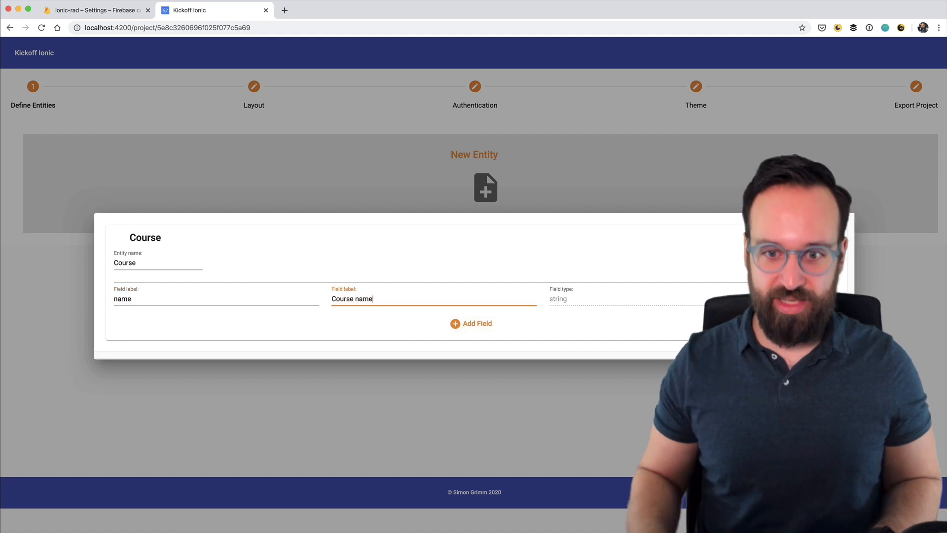
pyautogui.click(471, 323)
pyautogui.write('desc')
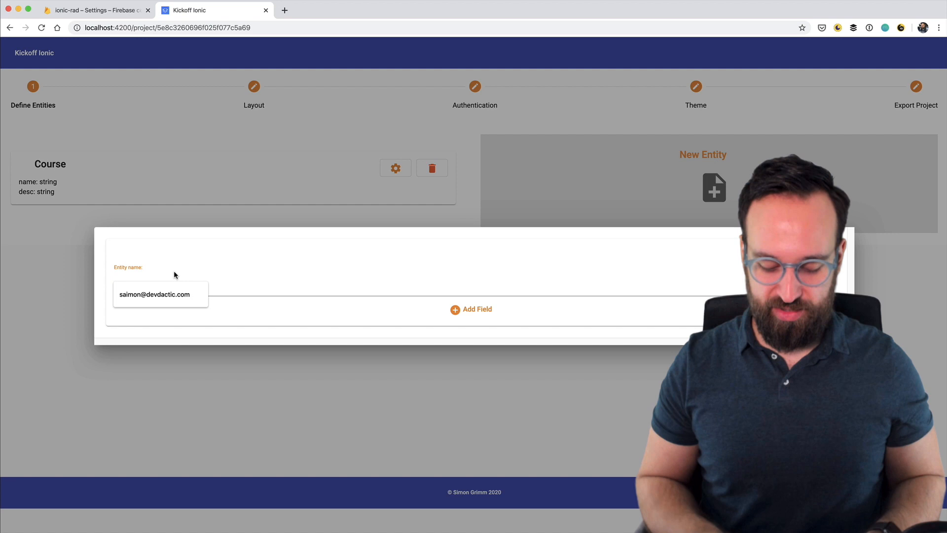
pyautogui.write('Members')
# Create a Members entity with a labelled name field and save it.
pyautogui.click(454, 309)
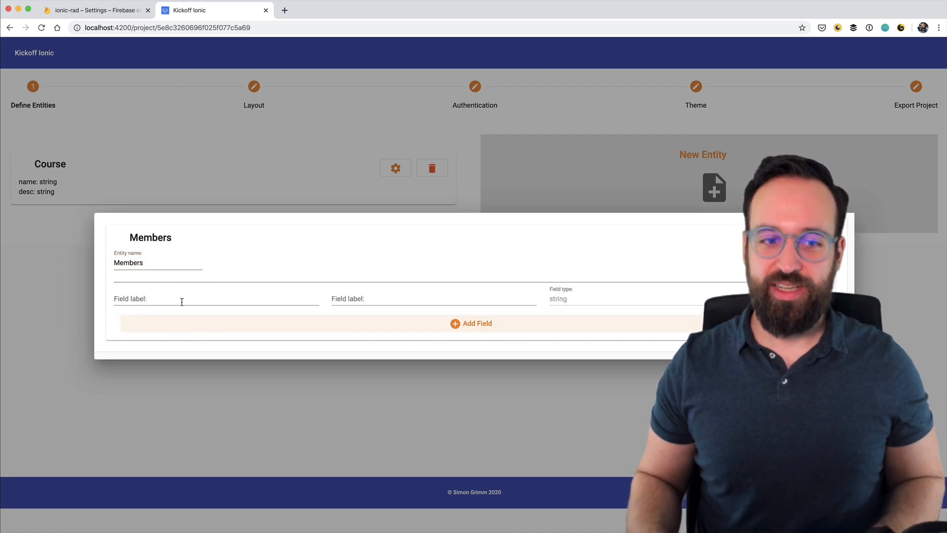
pyautogui.write('name')
pyautogui.click(333, 300)
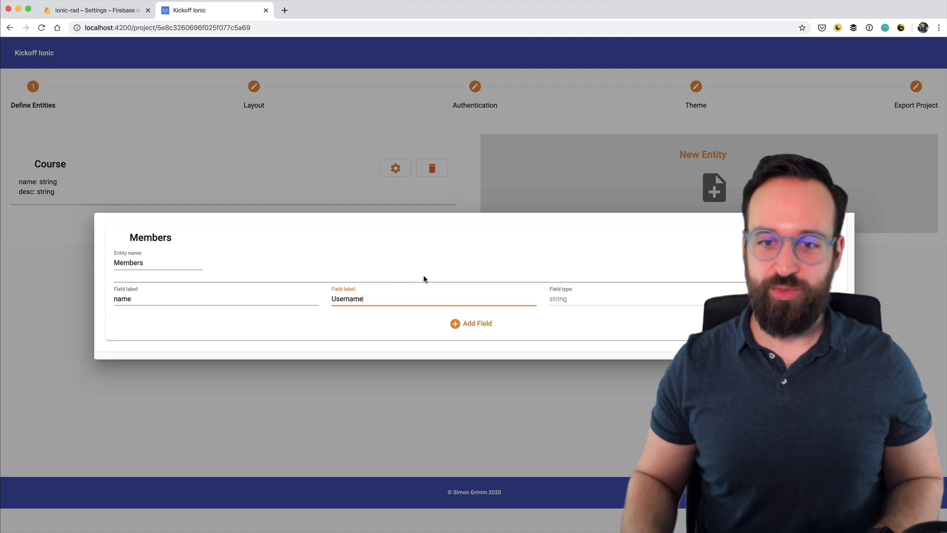
pyautogui.click(381, 206)
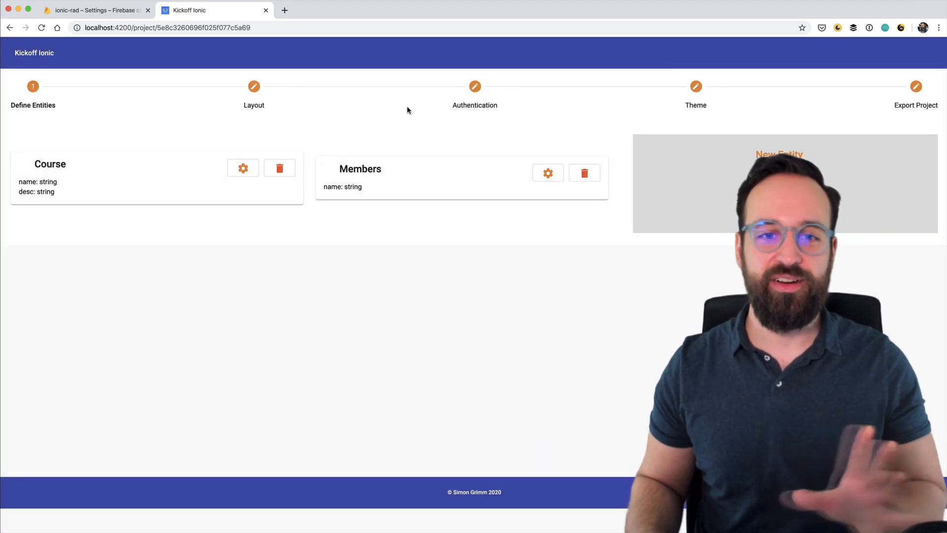
# Peek at the Course entity editor and close it without changes.
pyautogui.click(242, 169)
pyautogui.press('Escape')
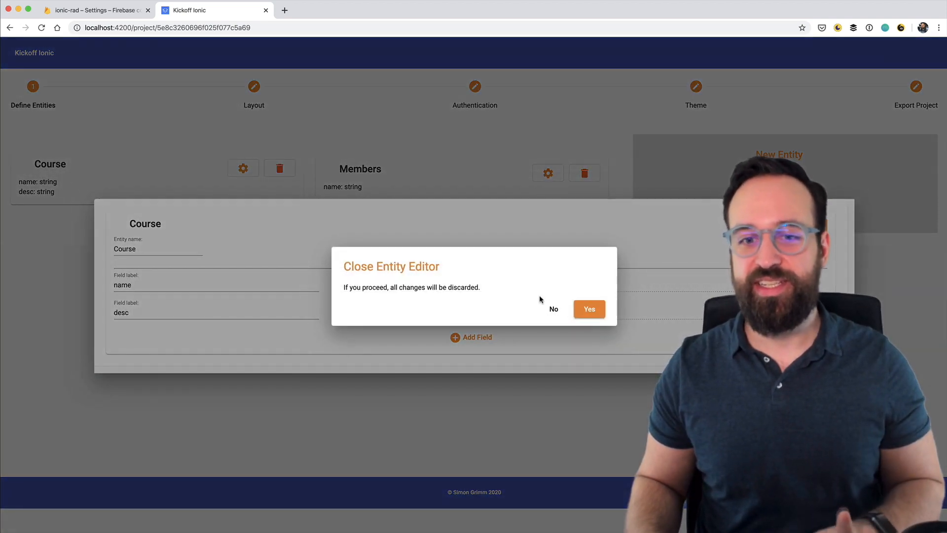
pyautogui.click(588, 308)
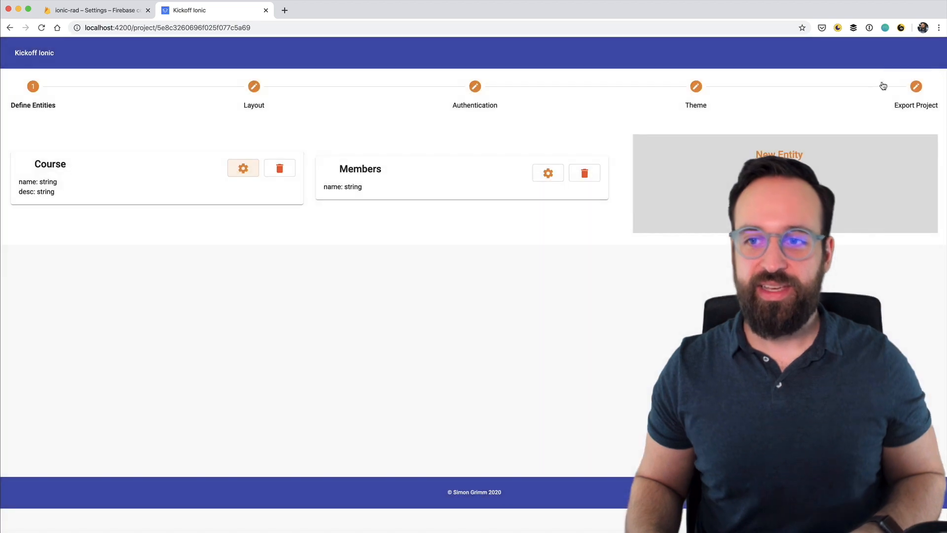
# Enter an email on Export Project, start the export and dismiss the success message.
pyautogui.click(916, 93)
pyautogui.click(379, 169)
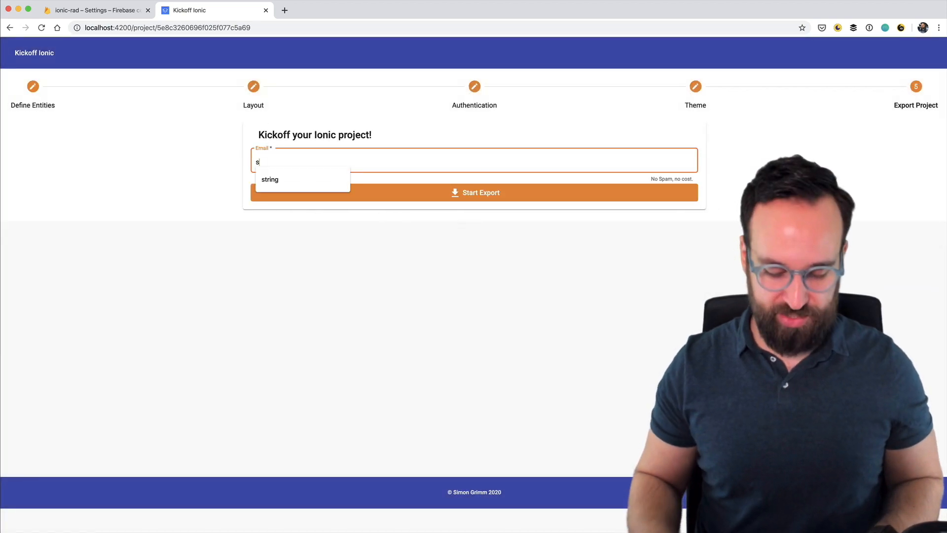
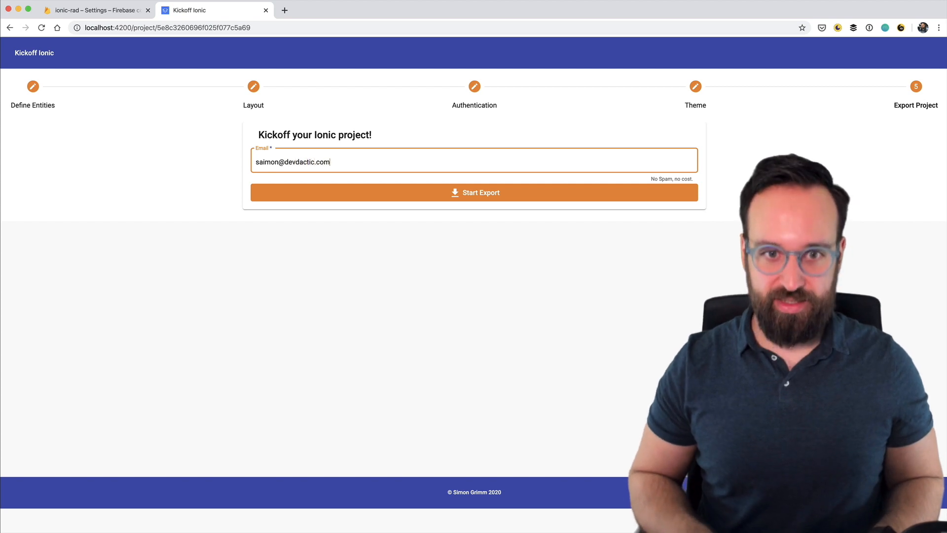
pyautogui.click(463, 193)
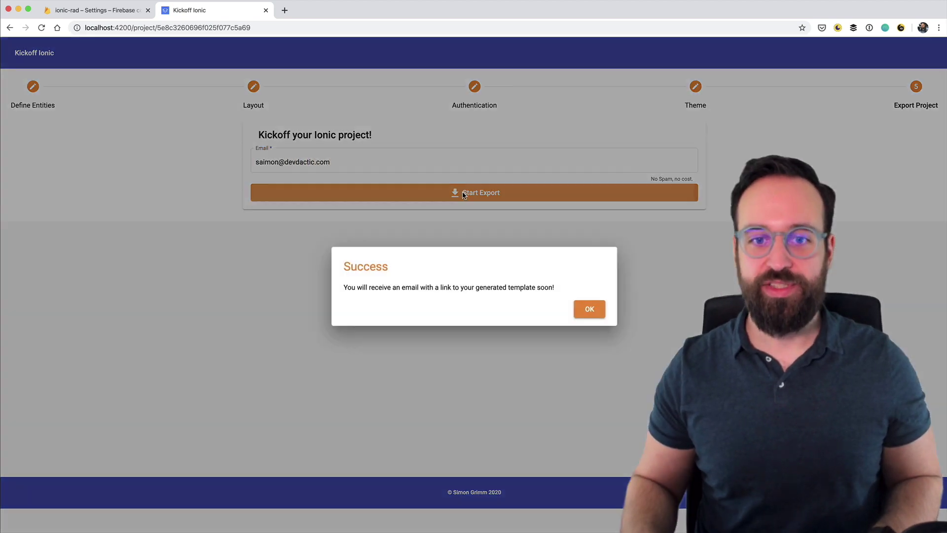
pyautogui.click(589, 309)
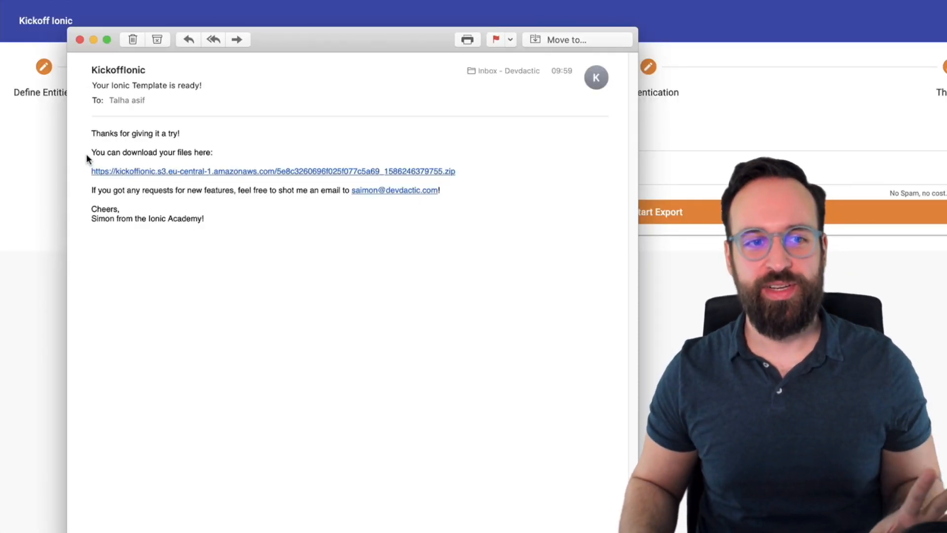
# Select the template download link in the 'Your Ionic Template is ready!' email.
pyautogui.moveTo(478, 180); pyautogui.dragTo(48, 176)
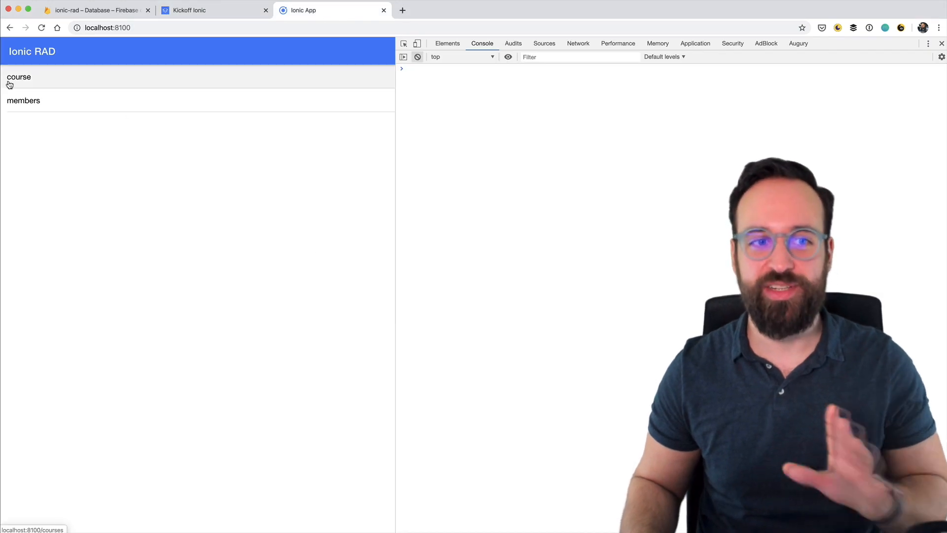
# At phone width, add a course with description 123 and save it.
pyautogui.moveTo(396, 193); pyautogui.dragTo(241, 193)
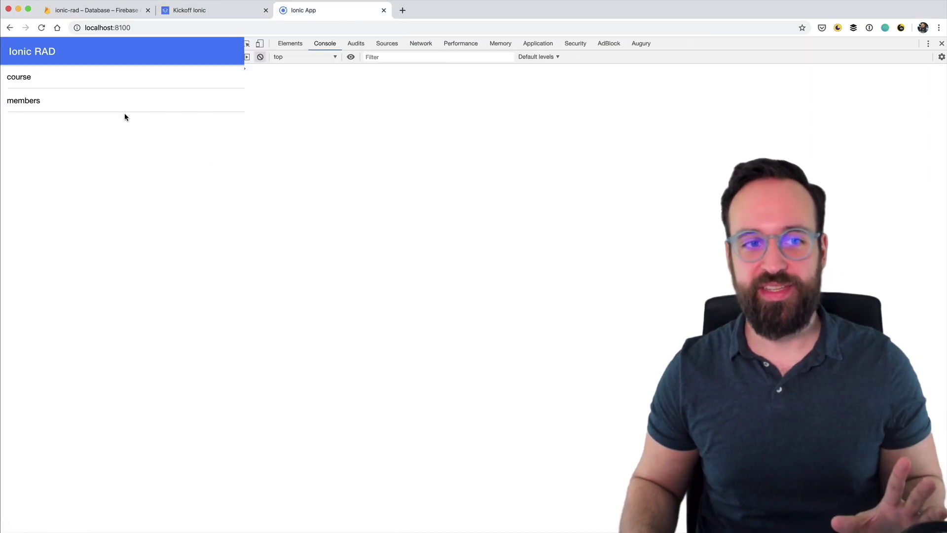
pyautogui.click(72, 77)
pyautogui.click(219, 517)
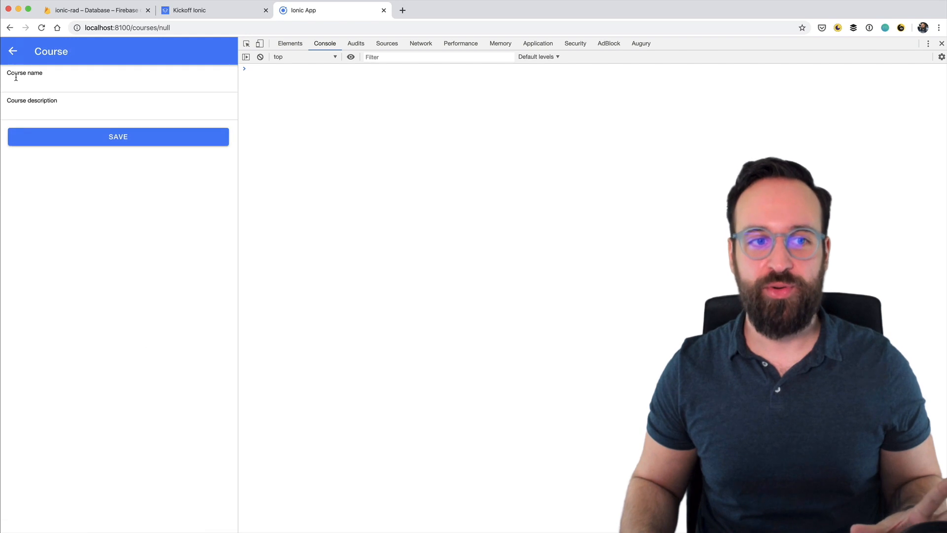
pyautogui.write('Test')
pyautogui.click(45, 110)
pyautogui.write('12')
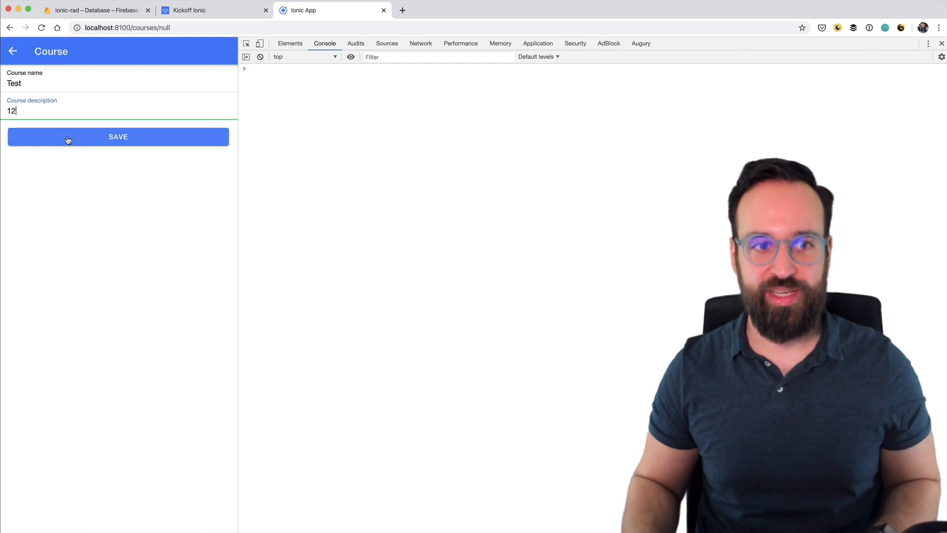
pyautogui.write('3')
pyautogui.click(70, 137)
pyautogui.click(12, 52)
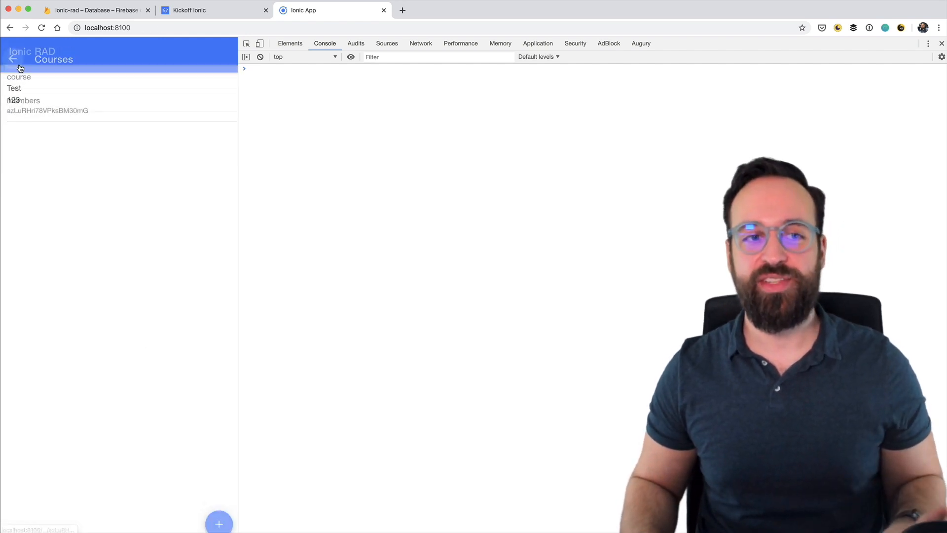
# Add a member Membername, save it, then reload the Firebase database tab.
pyautogui.click(35, 96)
pyautogui.click(218, 515)
pyautogui.write('Memberna')
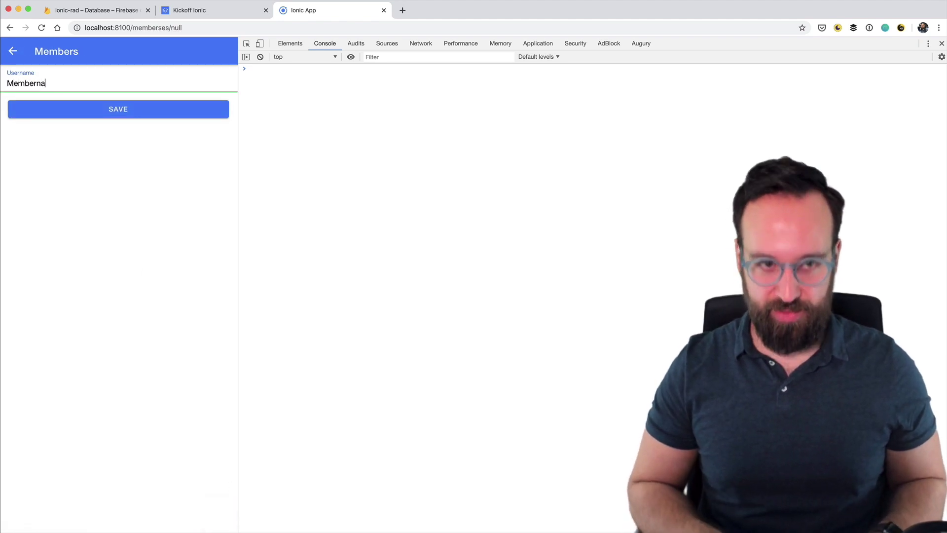
pyautogui.write('me')
pyautogui.click(104, 109)
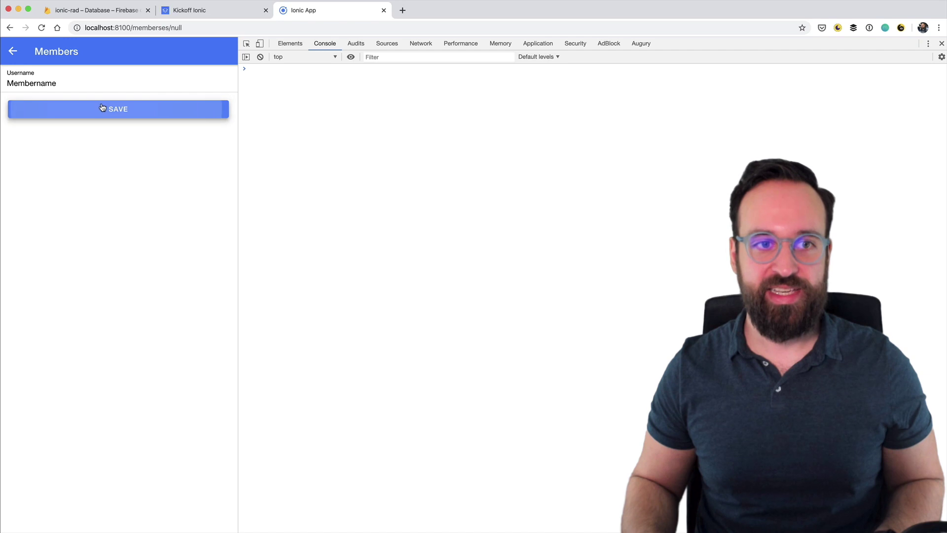
pyautogui.click(96, 10)
pyautogui.press('super+r')
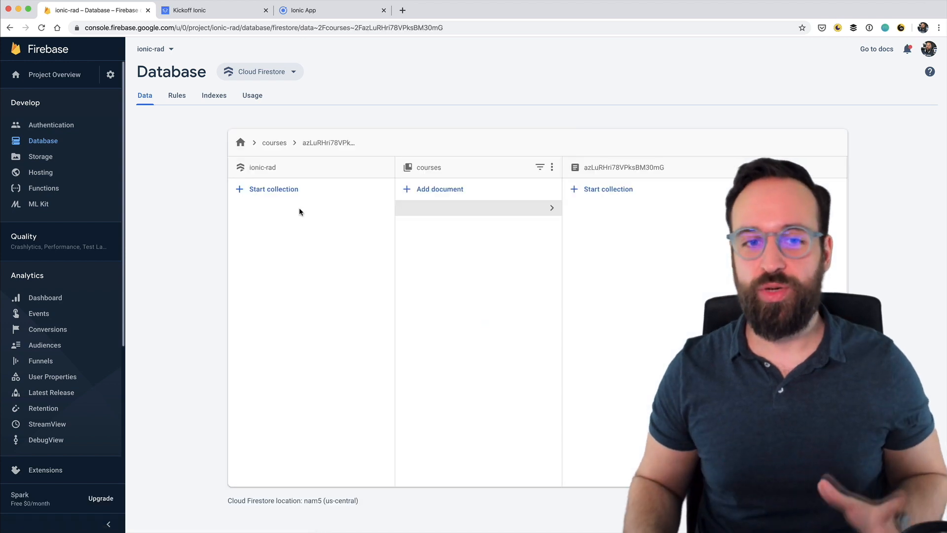
# Bring forward the Ionic App tab, then the Kickoff Ionic tab.
pyautogui.click(337, 10)
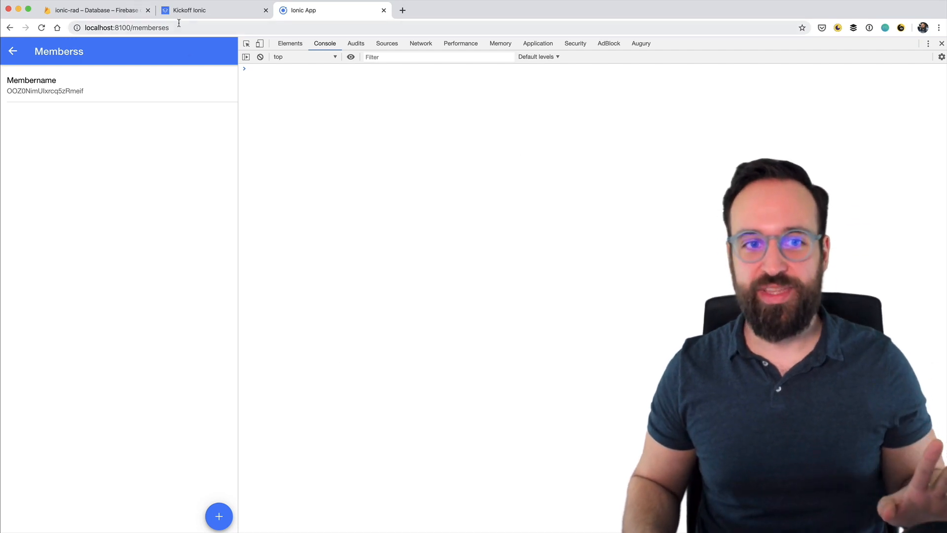
pyautogui.click(190, 11)
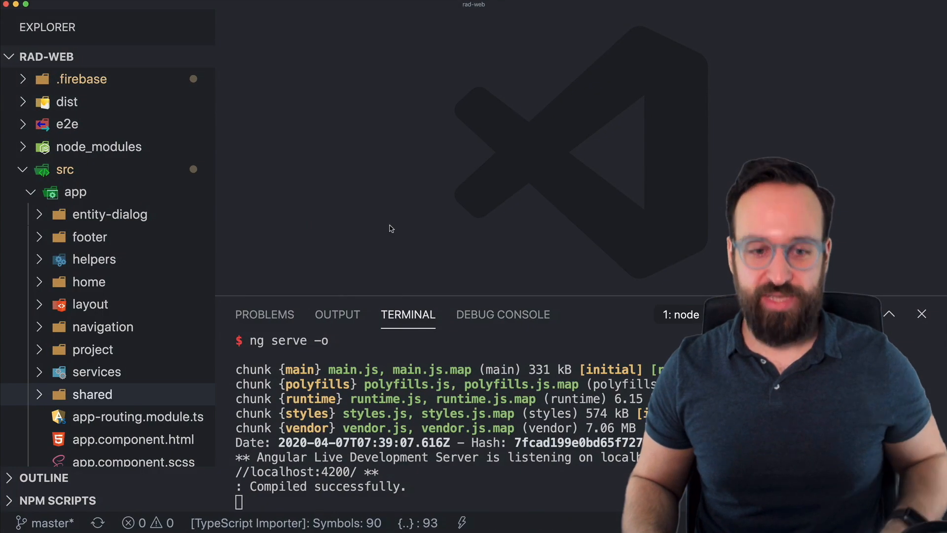
# Hide the terminal and collapse the app, environments and assets folders in the Explorer.
pyautogui.hotkey('ctrl', '`')
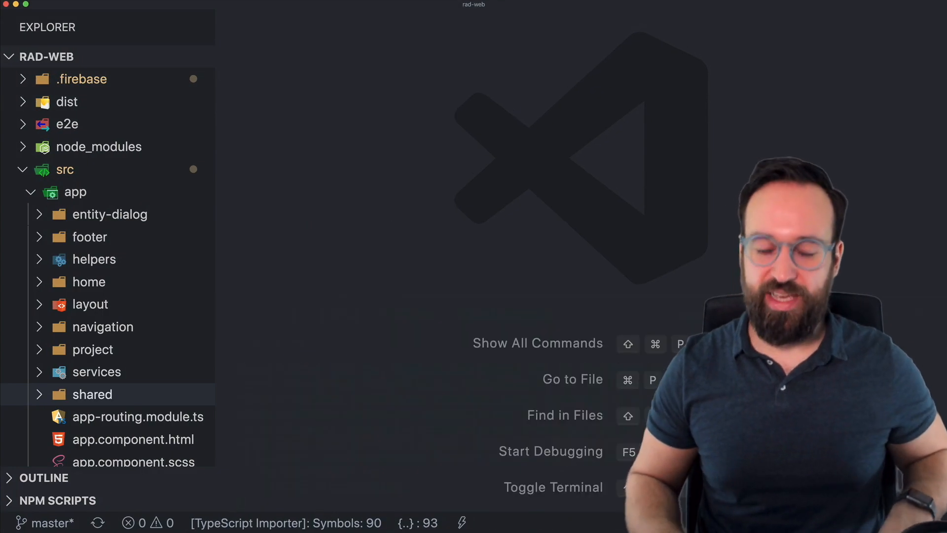
pyautogui.click(110, 194)
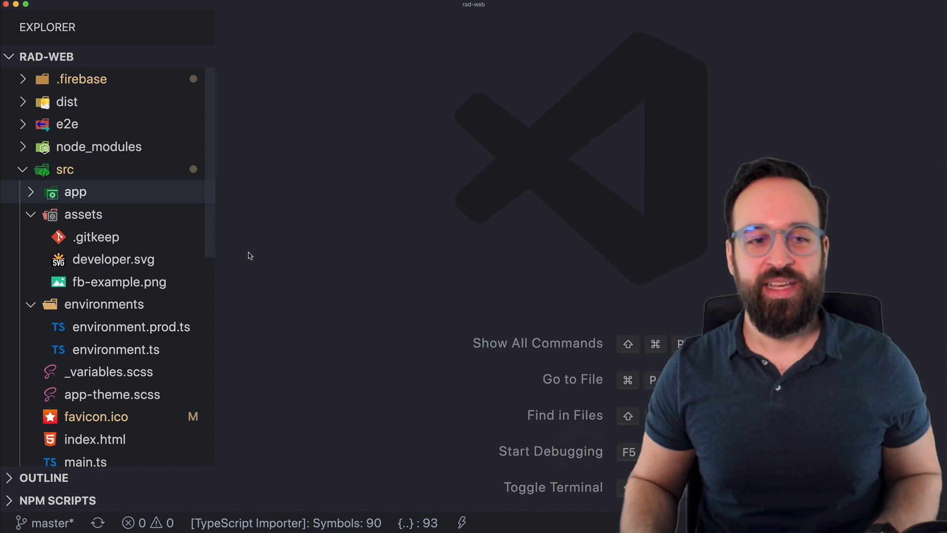
pyautogui.press('super+Tab')
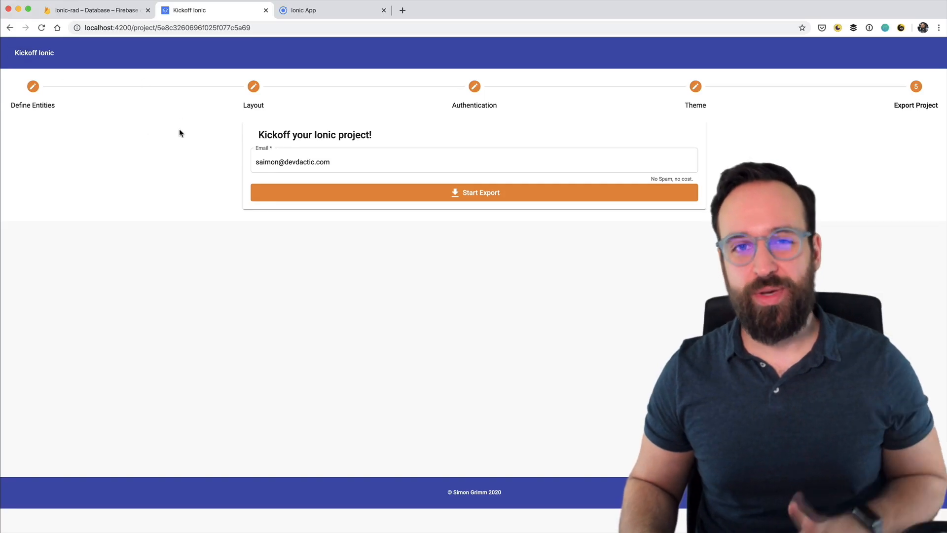
pyautogui.press('super+Tab')
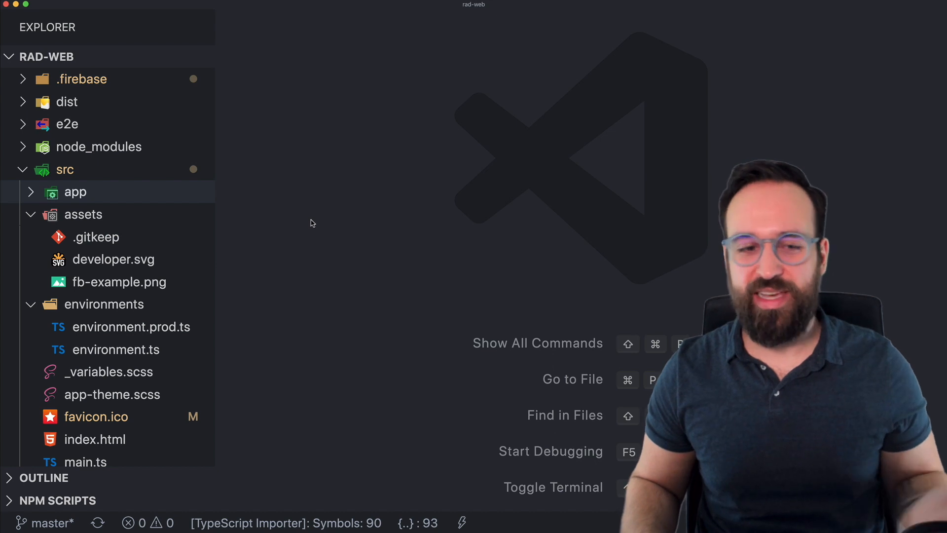
pyautogui.click(104, 305)
pyautogui.click(32, 215)
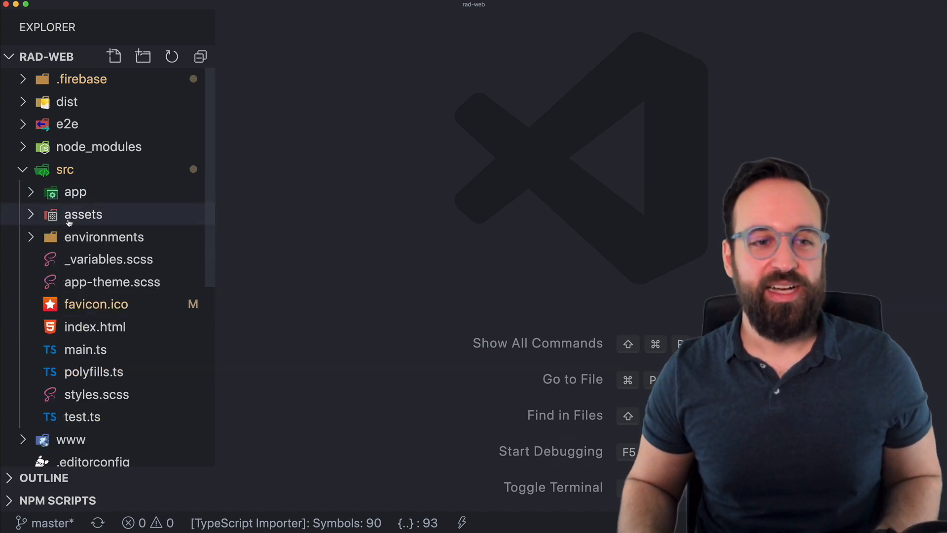
# Open home.component.html from app > home and select mat-card on line 12.
pyautogui.click(46, 192)
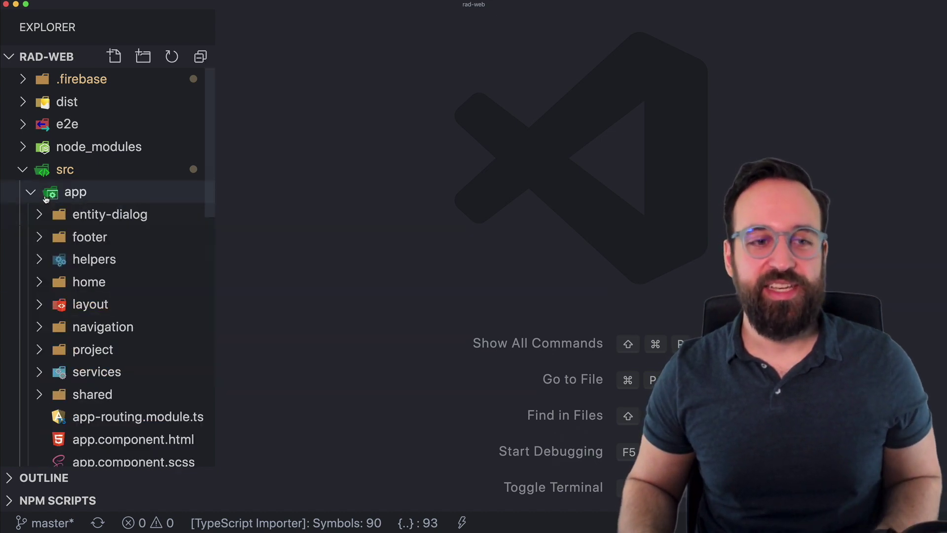
pyautogui.click(93, 280)
pyautogui.click(122, 304)
pyautogui.scroll(10, 356, 256)
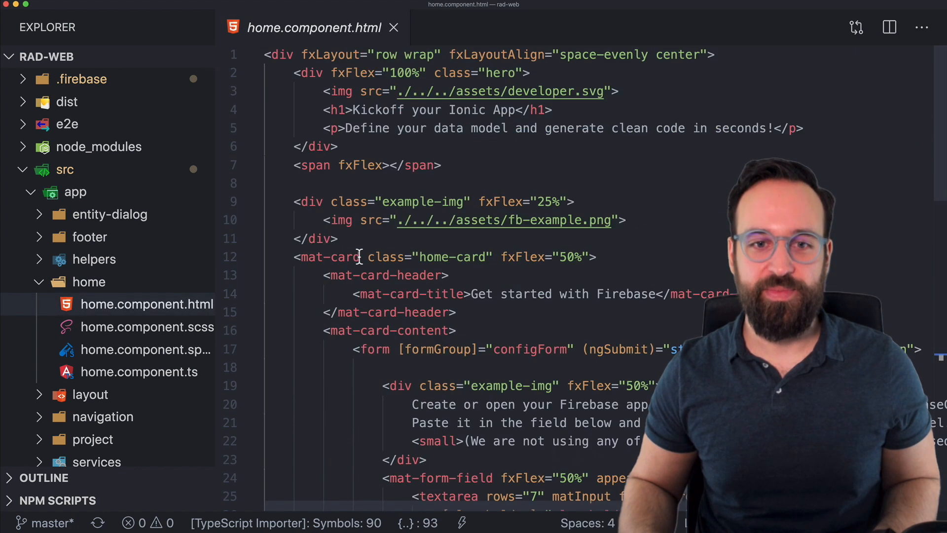
pyautogui.moveTo(360, 257); pyautogui.dragTo(300, 257)
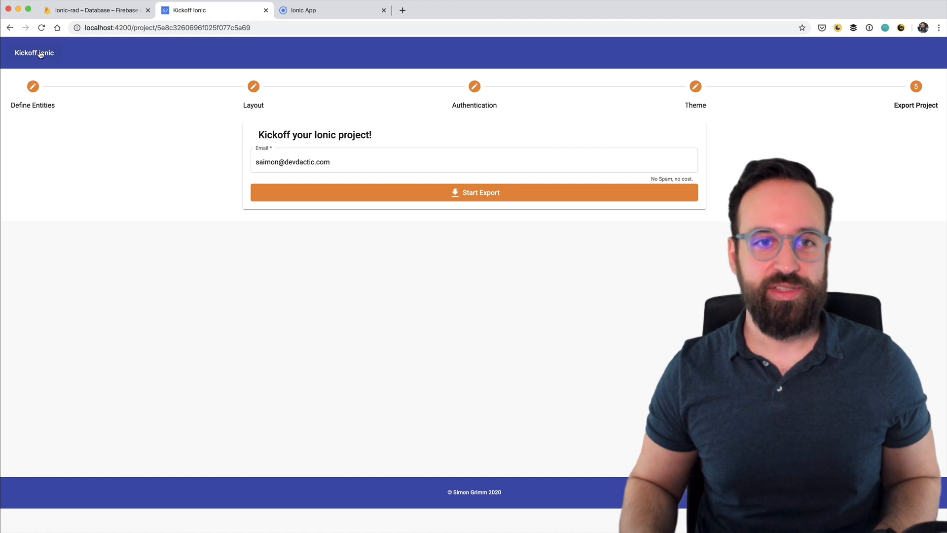
# View the localhost:4200 landing page, collapse the home folder in VS Code and return to the browser.
pyautogui.click(318, 9)
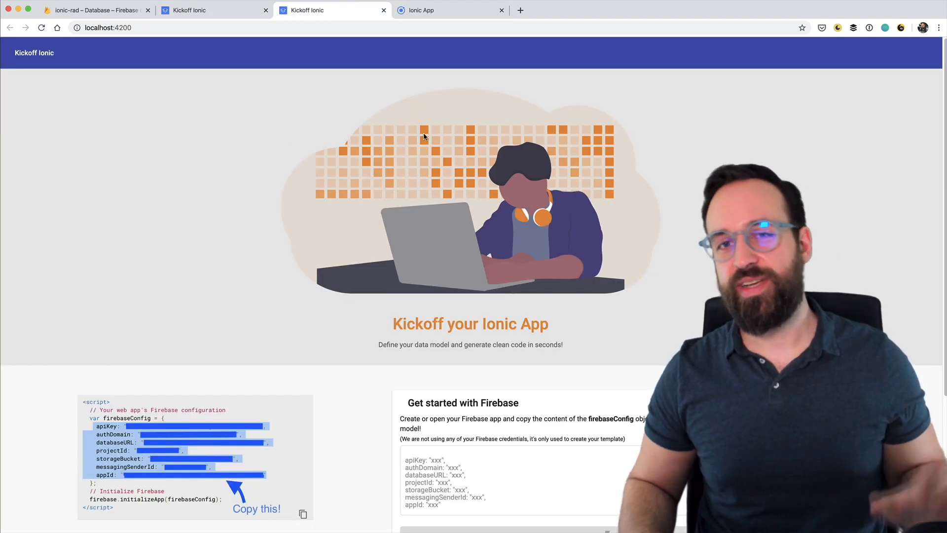
pyautogui.scroll(-2, 370, 171)
pyautogui.scroll(-2, 375, 171)
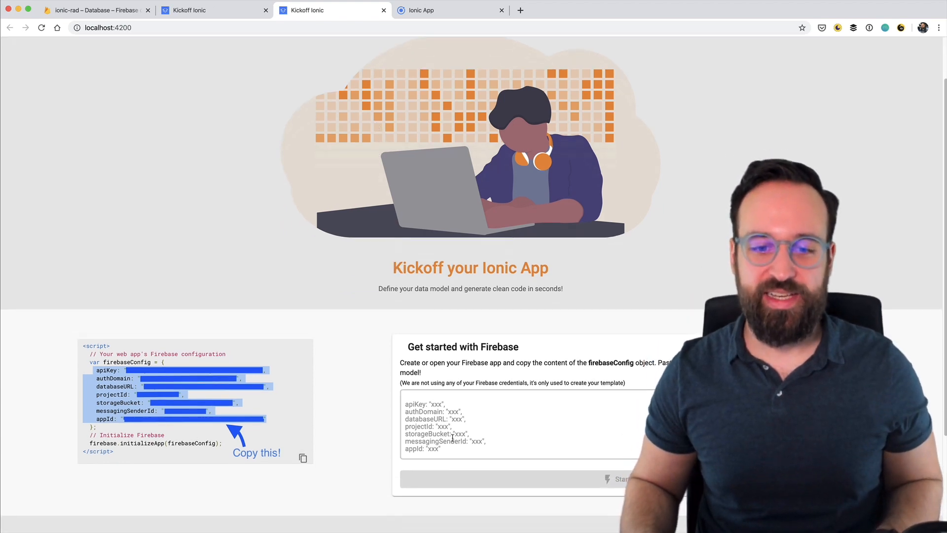
pyautogui.scroll(-4, 356, 410)
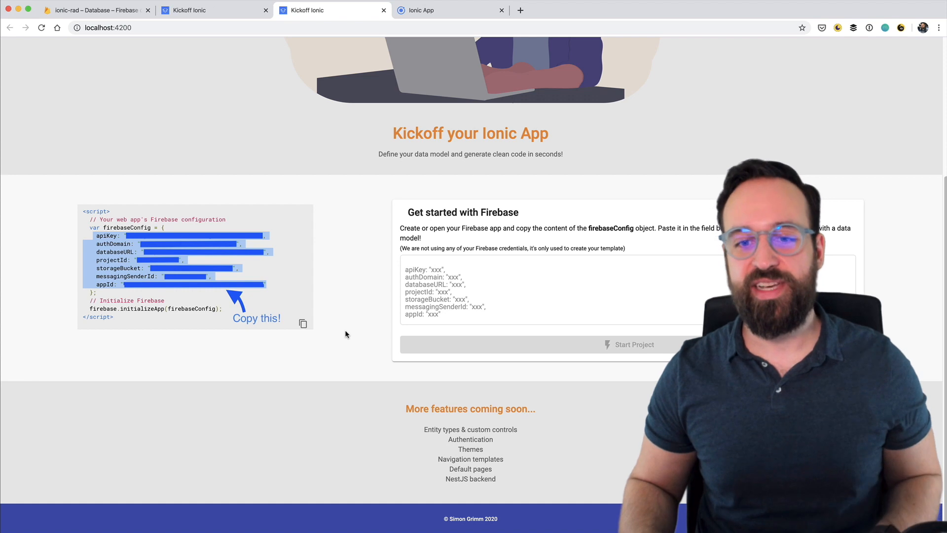
pyautogui.scroll(1, 365, 302)
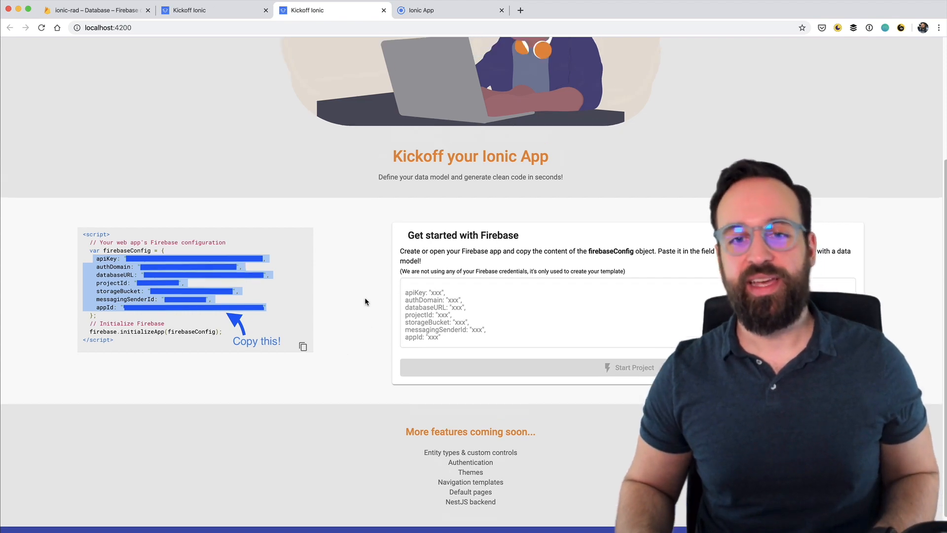
pyautogui.scroll(4, 364, 297)
pyautogui.scroll(3, 366, 296)
pyautogui.press('super+Tab')
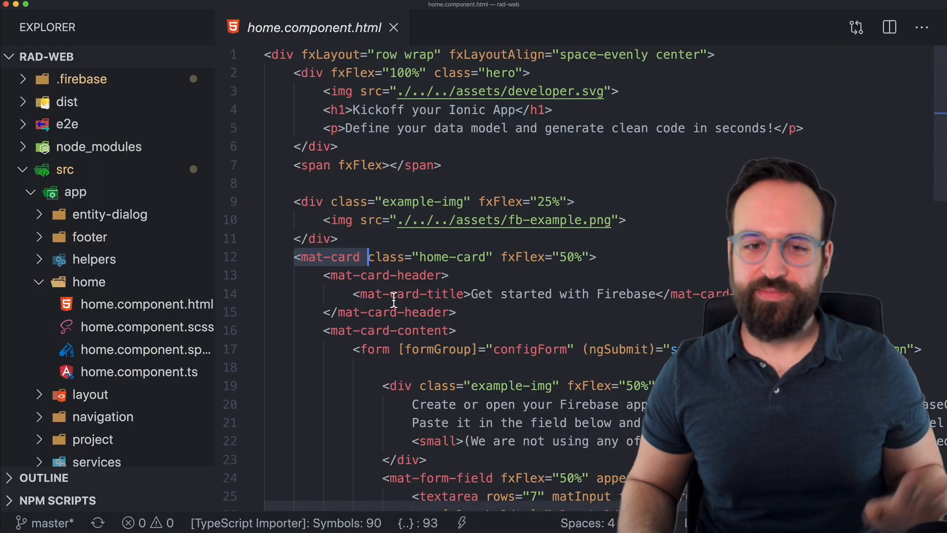
pyautogui.click(89, 283)
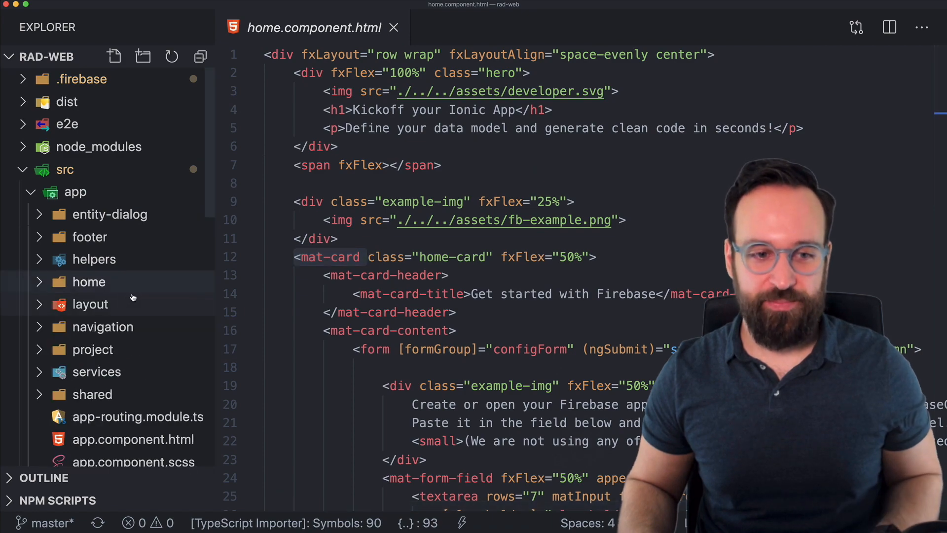
pyautogui.press('super+Tab')
# View the Course entity's fields and the Firebase courses document, then switch to the code editor.
pyautogui.click(33, 93)
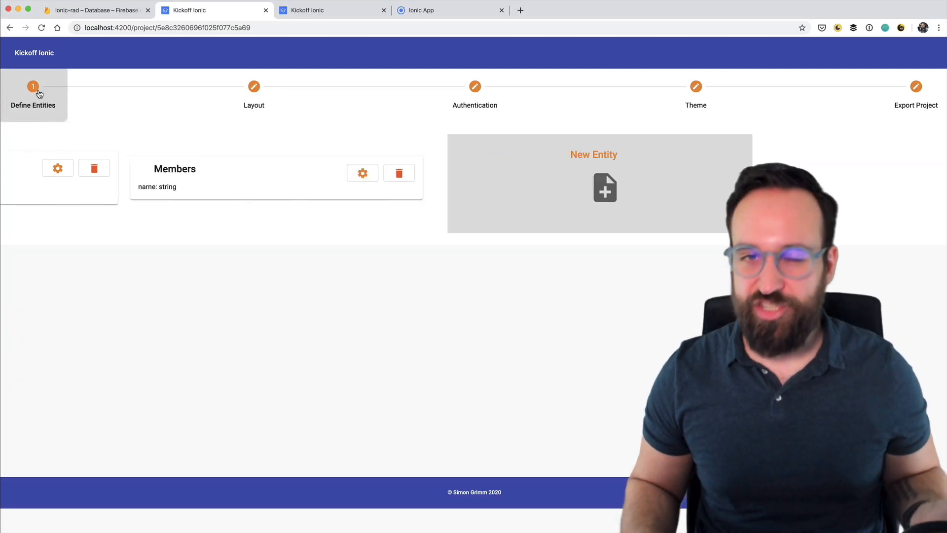
pyautogui.click(242, 170)
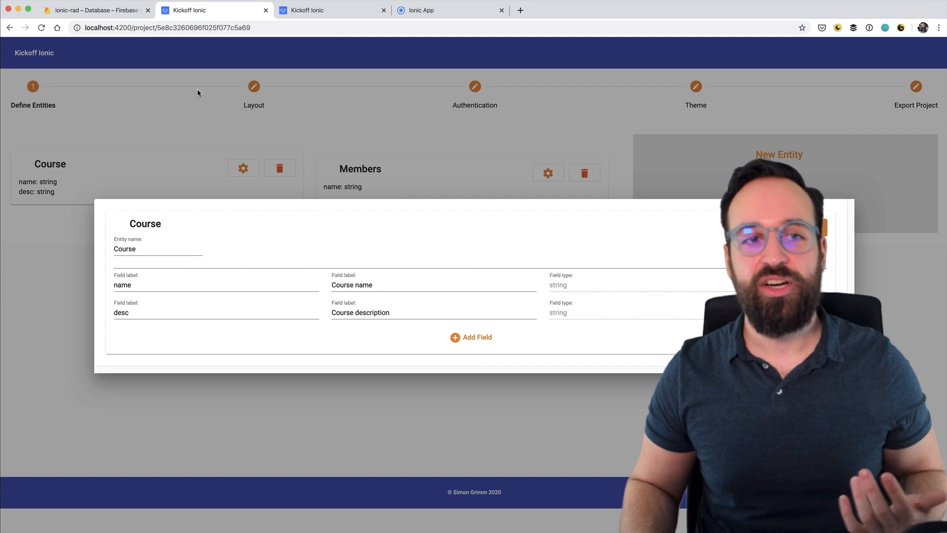
pyautogui.click(96, 10)
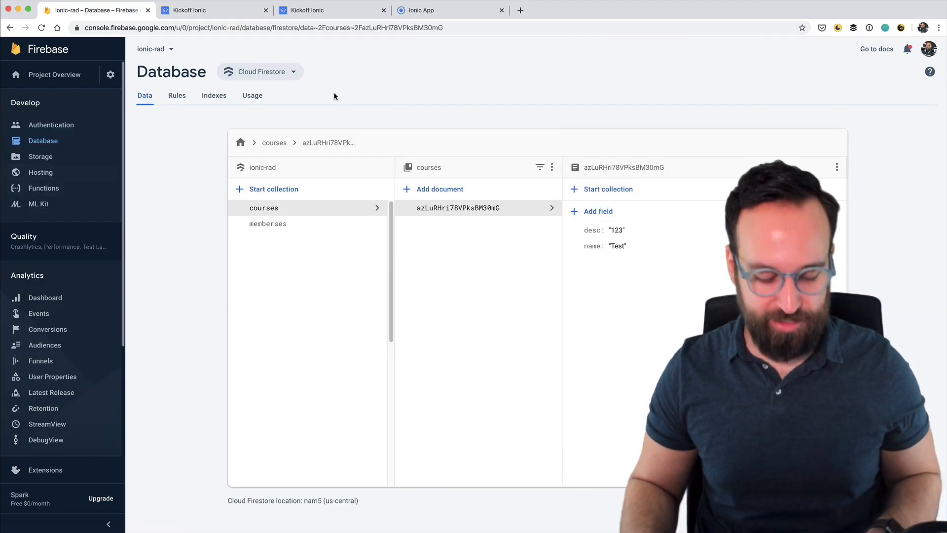
pyautogui.press('super+Tab')
pyautogui.press('super+Tab')
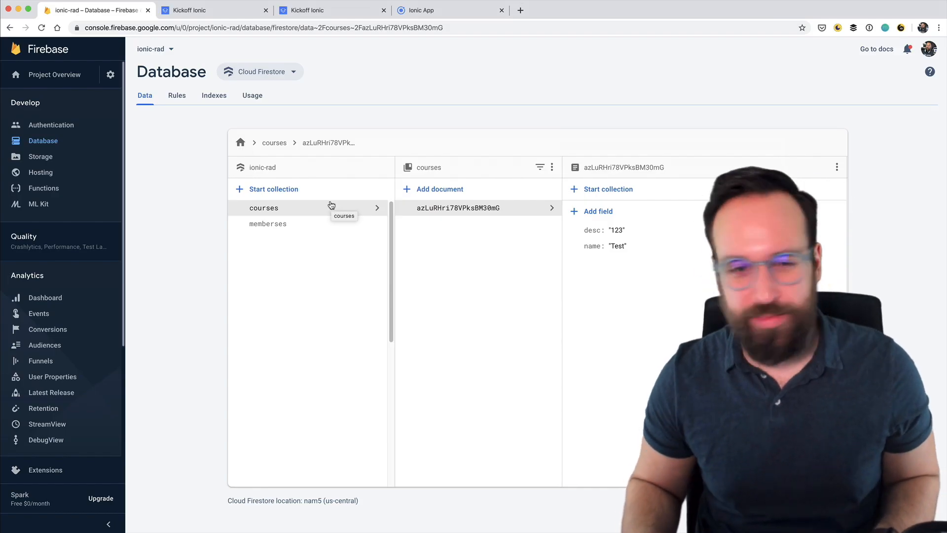
# Bring project.component.html into view and highlight mat-card-title-group on line 14.
pyautogui.press('super+Tab')
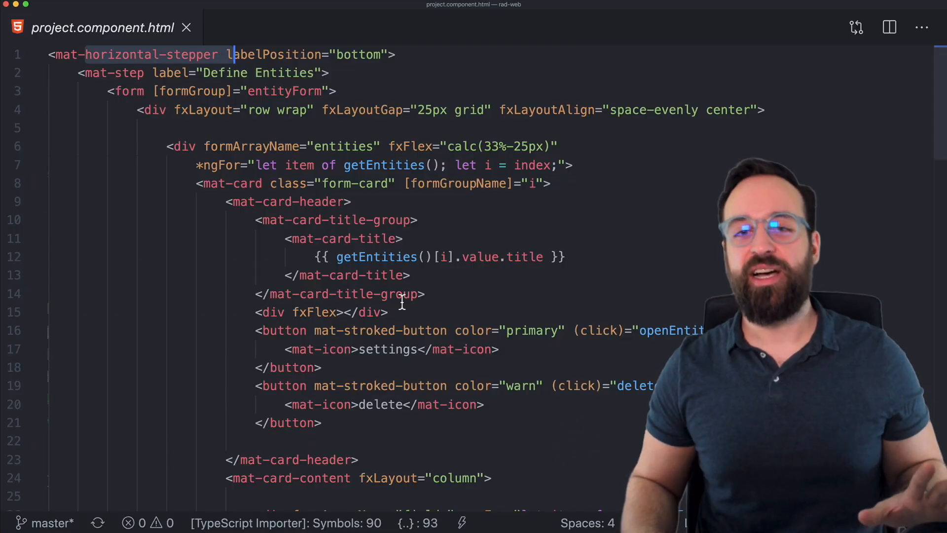
pyautogui.doubleClick(401, 294)
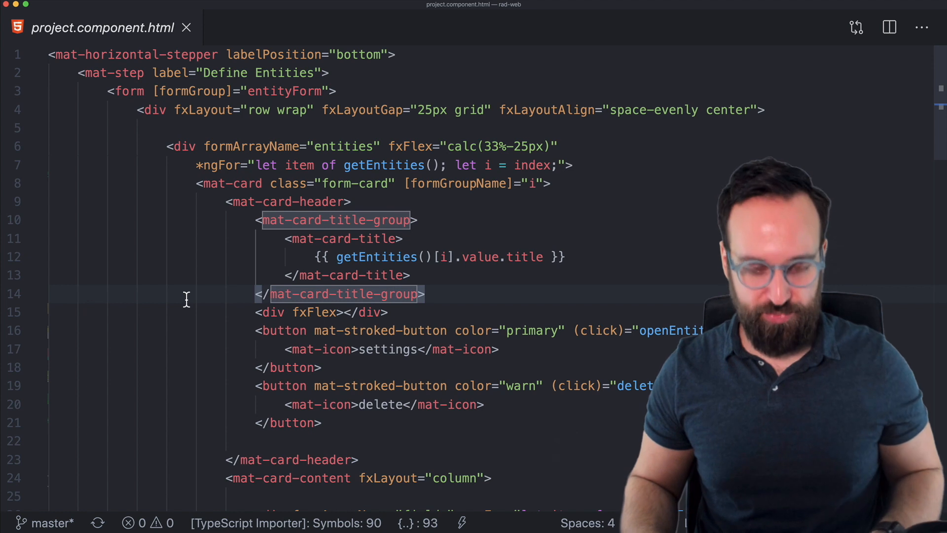
# From the Explorer, collapse project, expand services and show api.service.ts.
pyautogui.hotkey('ctrl', 'b')
pyautogui.click(104, 248)
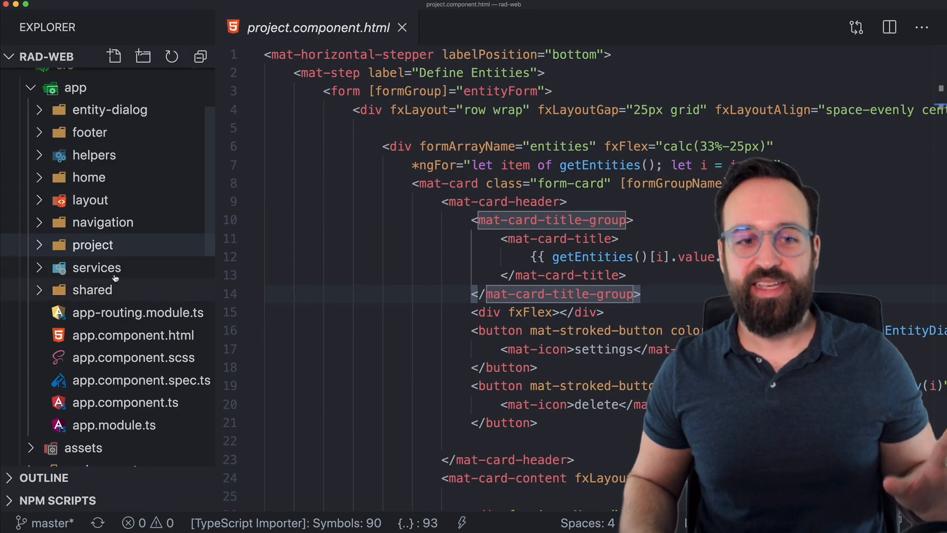
pyautogui.click(115, 270)
pyautogui.click(126, 314)
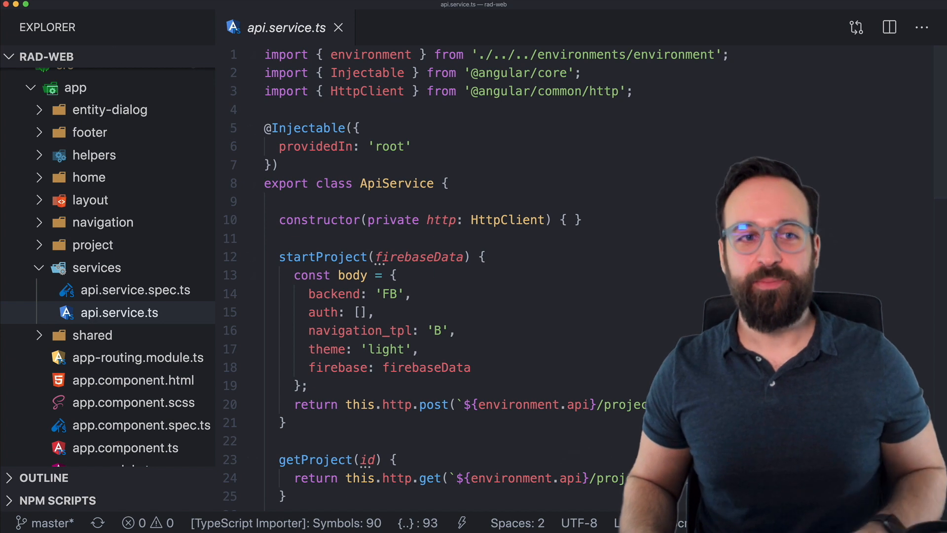
# Switch to the rad-api window and hide the terminal to see package.json scripts.
pyautogui.press('super+grave')
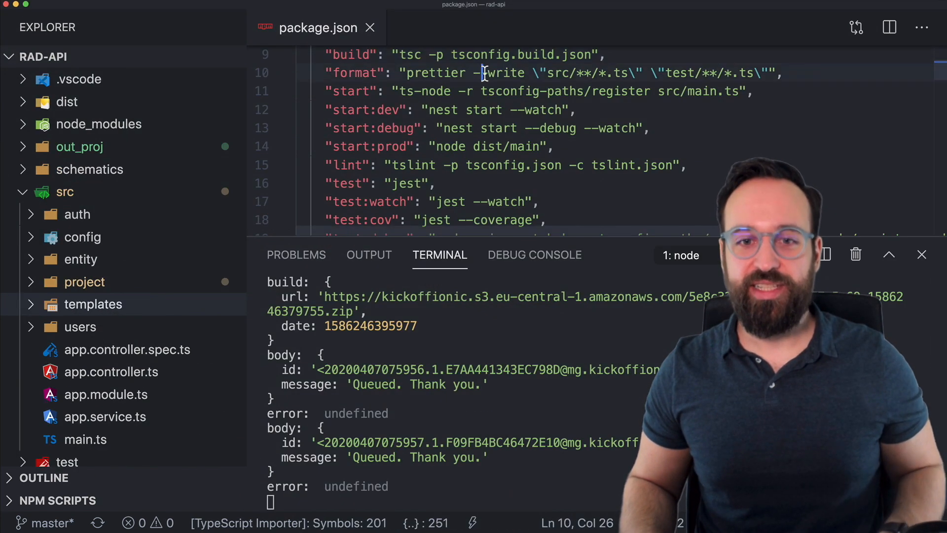
pyautogui.doubleClick(482, 73)
pyautogui.press('super+j')
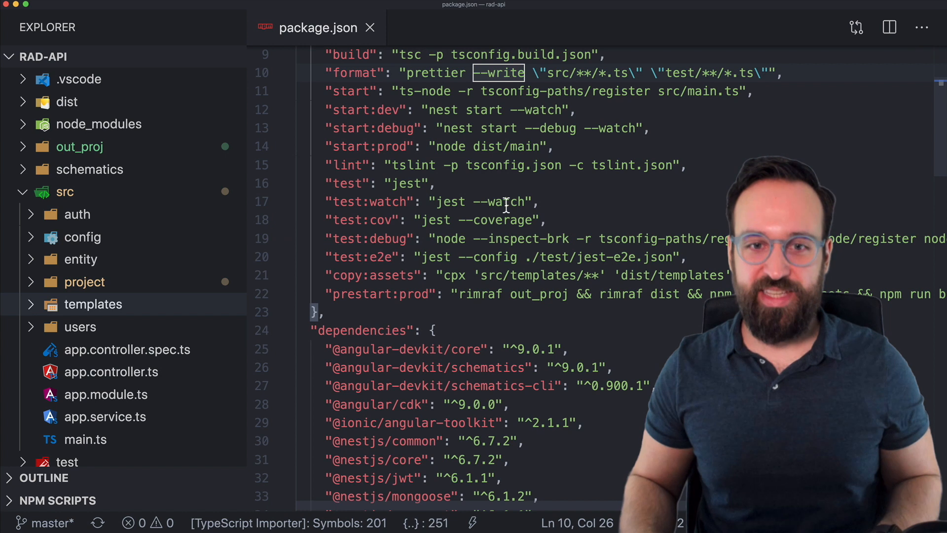
pyautogui.scroll(3, 501, 211)
pyautogui.scroll(-5, 502, 211)
pyautogui.scroll(-3, 392, 241)
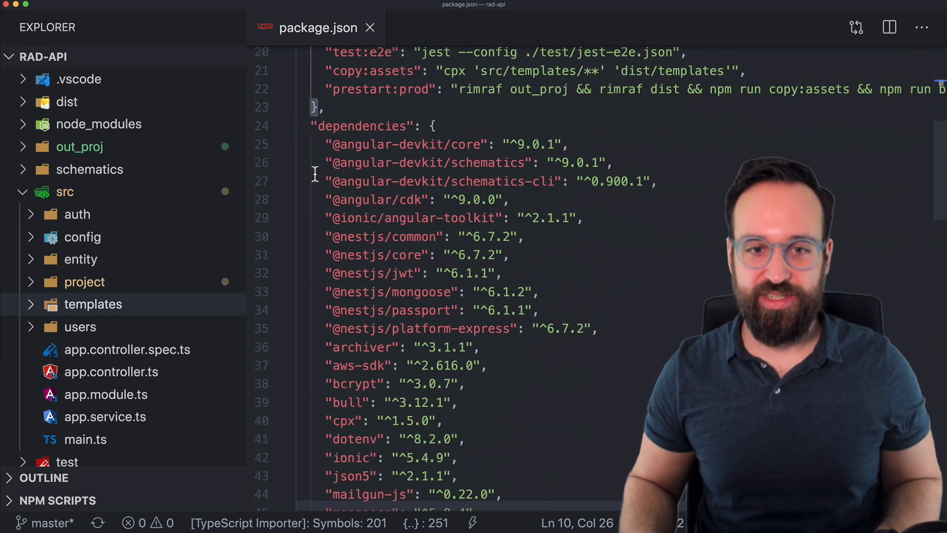
# Highlight the Angular devkit, then the Ionic and NestJS dependency groups in package.json.
pyautogui.moveTo(312, 126); pyautogui.dragTo(589, 205)
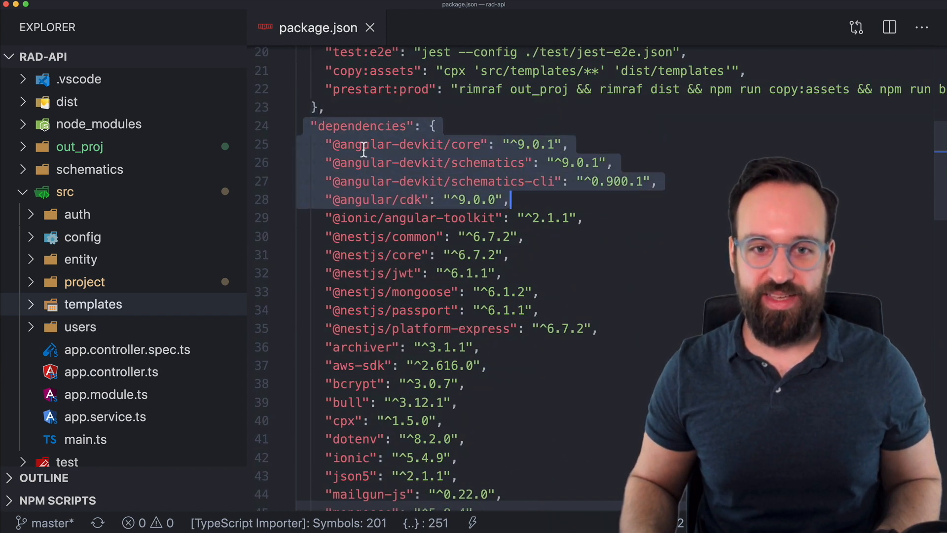
pyautogui.click(362, 148)
pyautogui.moveTo(325, 144); pyautogui.dragTo(562, 181)
pyautogui.moveTo(325, 218); pyautogui.dragTo(598, 355)
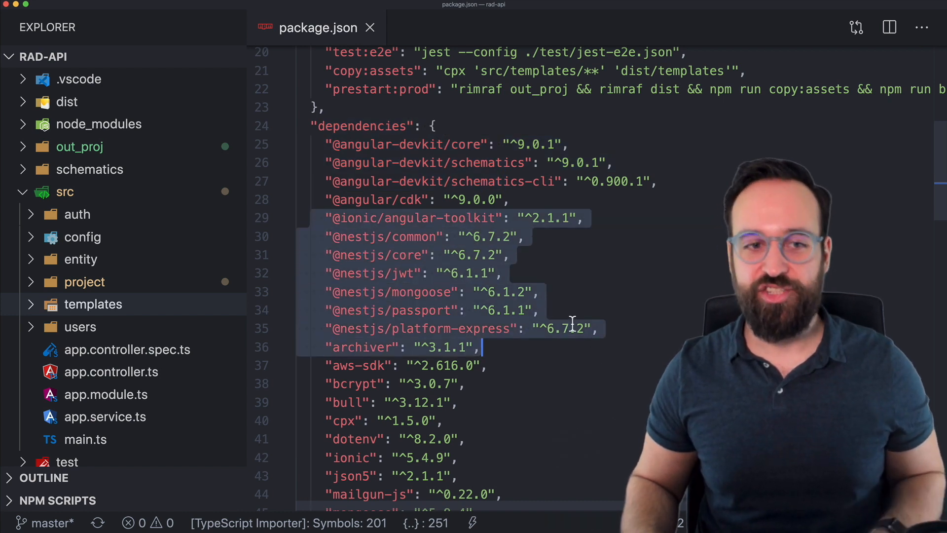
pyautogui.click(544, 291)
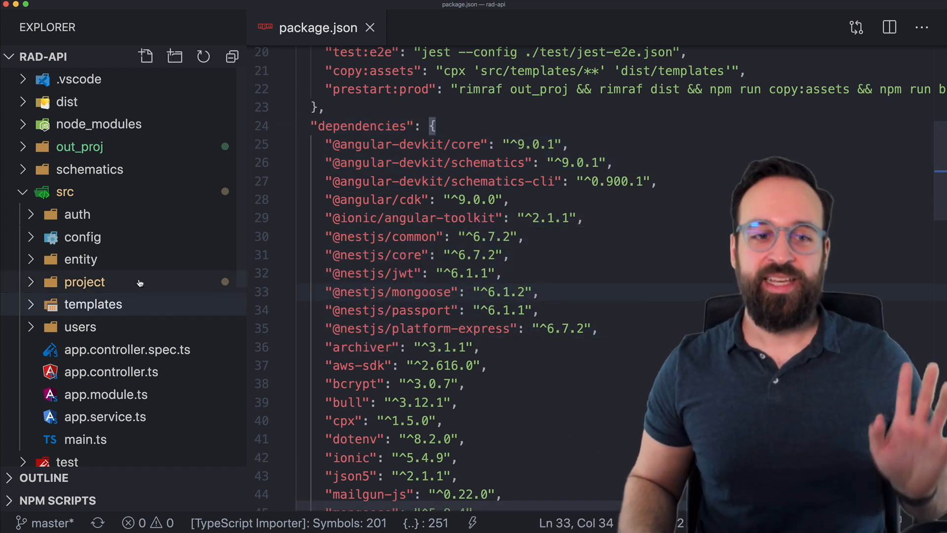
# Expand src/project/schemas and show project.schema.ts beside package.json.
pyautogui.click(85, 282)
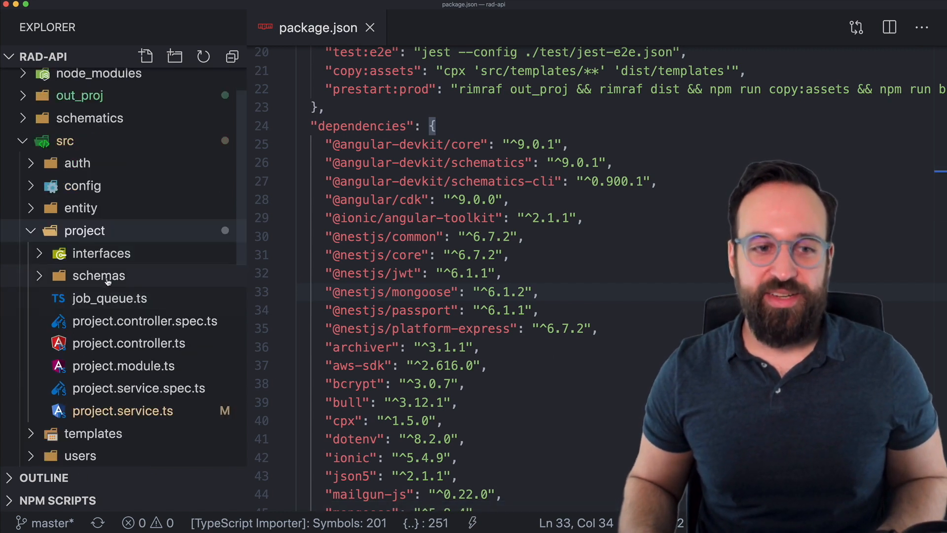
pyautogui.scroll(-2, 108, 280)
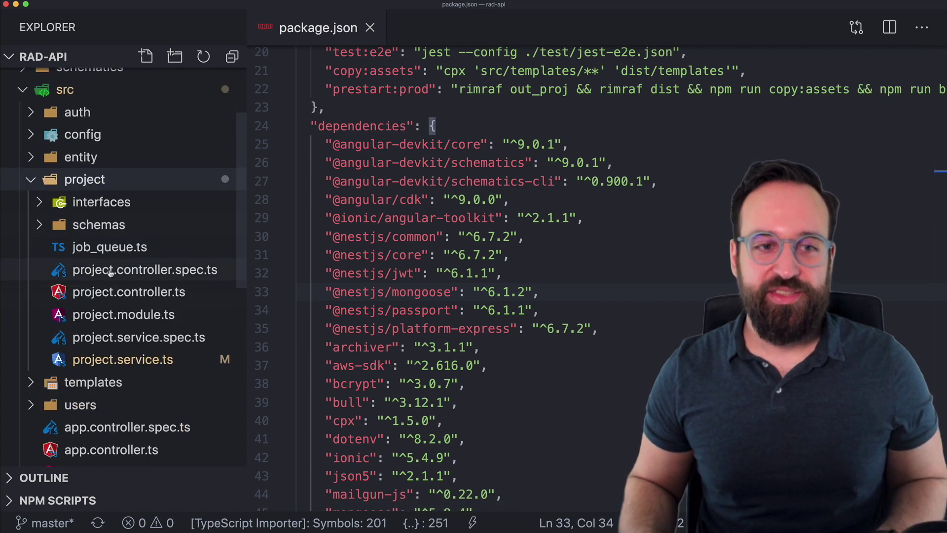
pyautogui.click(98, 224)
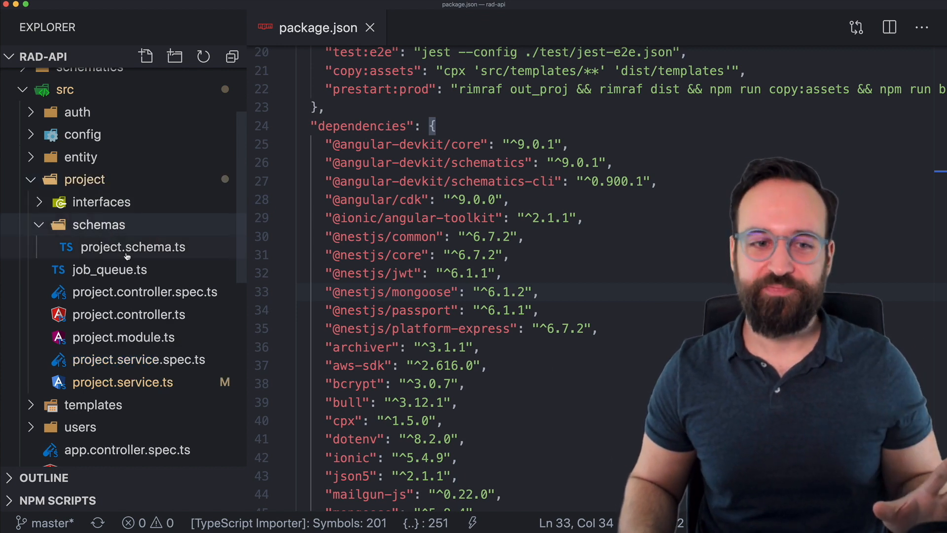
pyautogui.click(127, 248)
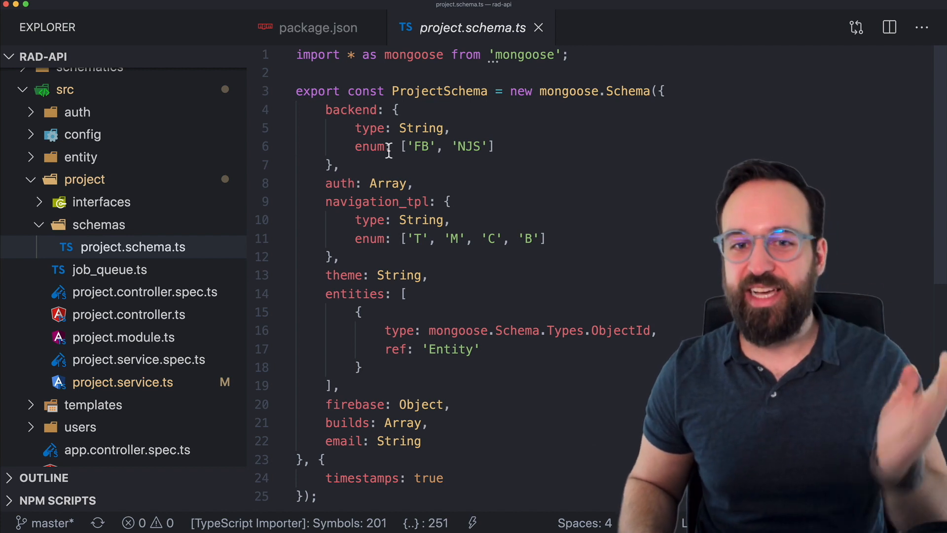
# Highlight ProjectSchema's backend values FB/NJS, the auth field and navigation_tpl.
pyautogui.moveTo(394, 146); pyautogui.dragTo(495, 146)
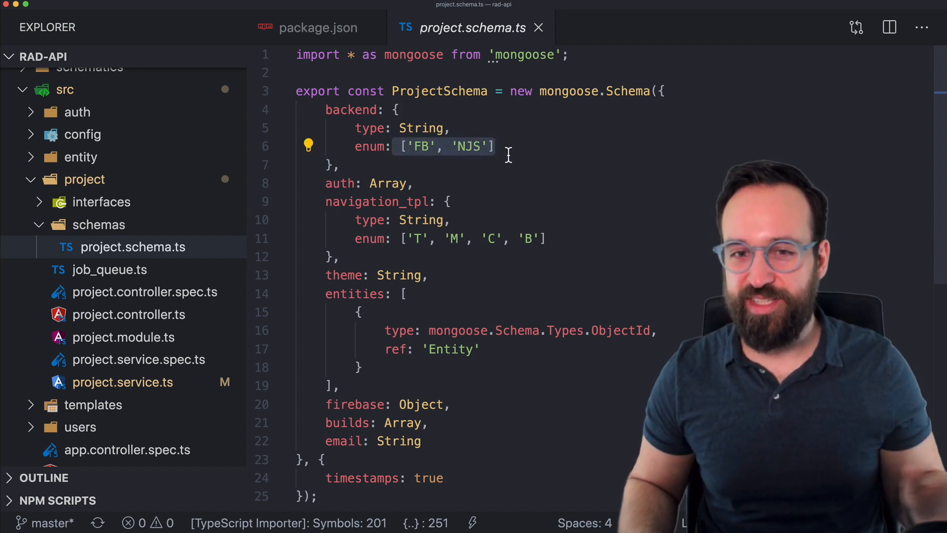
pyautogui.click(508, 153)
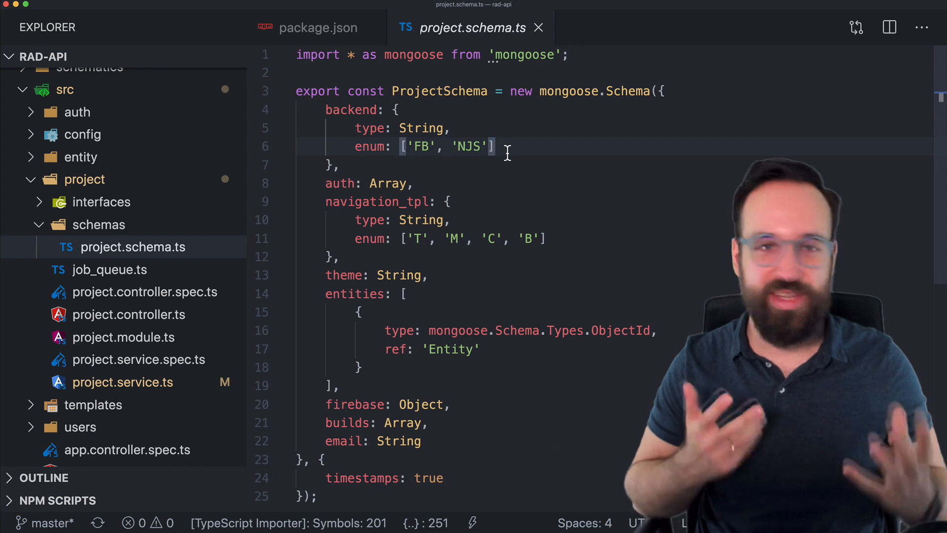
pyautogui.doubleClick(339, 183)
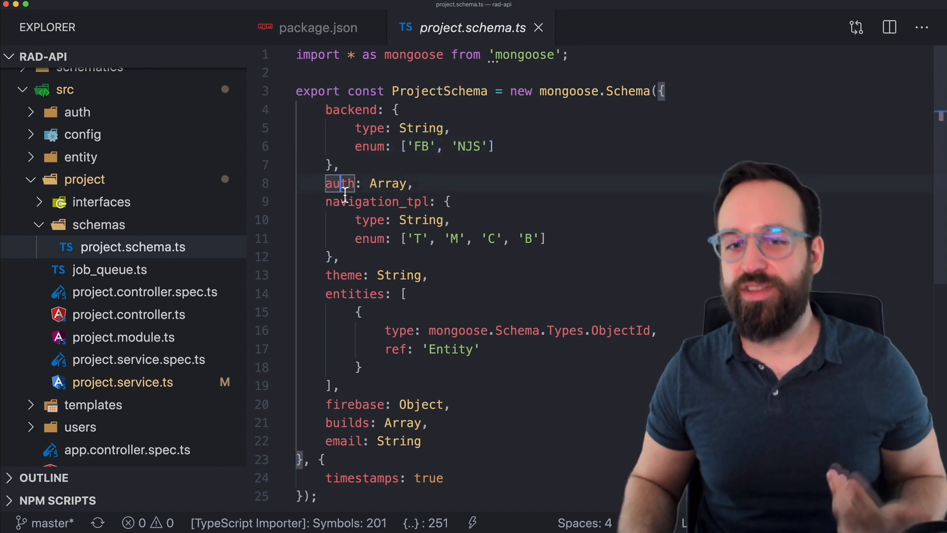
pyautogui.moveTo(326, 202); pyautogui.dragTo(340, 257)
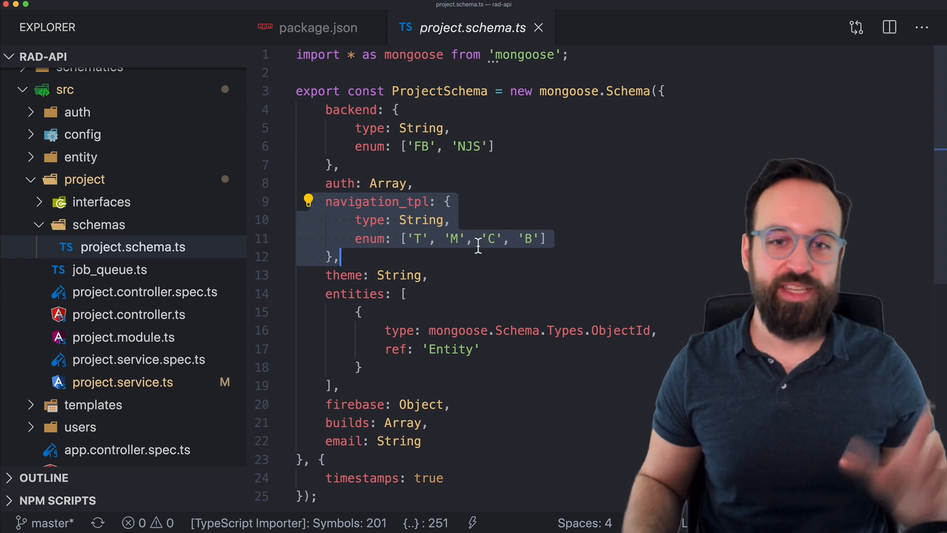
pyautogui.click(495, 241)
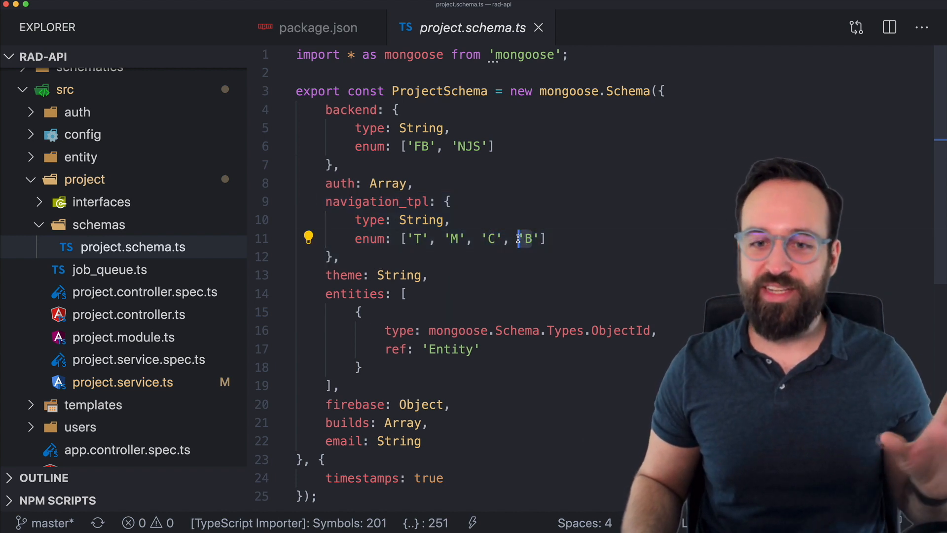
# Highlight the B navigation option, theme and entities array, then expand entity/schemas.
pyautogui.doubleClick(520, 237)
pyautogui.scroll(-3, 520, 237)
pyautogui.click(347, 223)
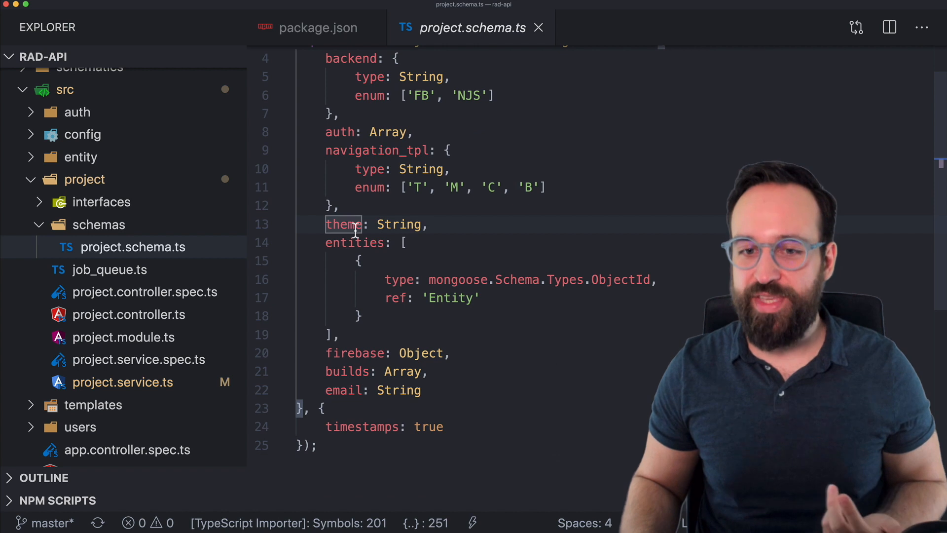
pyautogui.moveTo(323, 243); pyautogui.dragTo(356, 326)
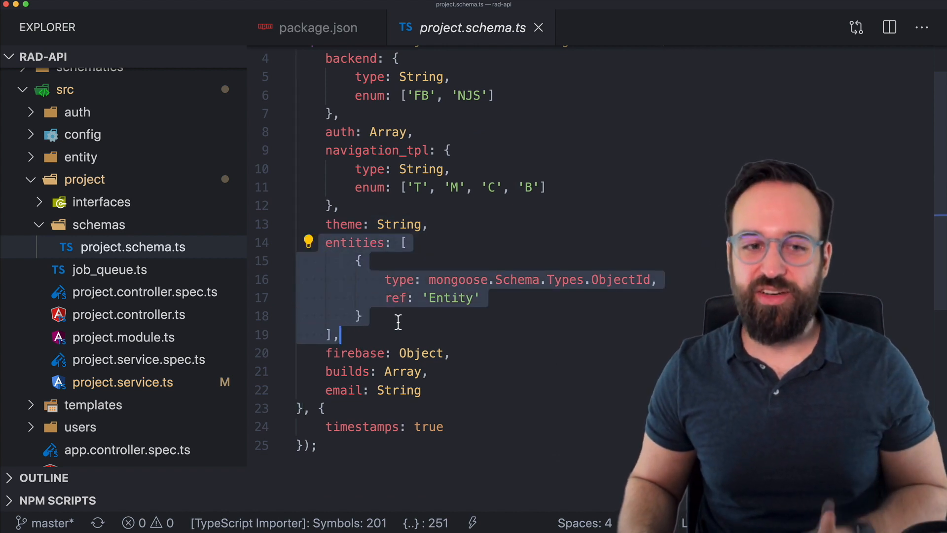
pyautogui.moveTo(118, 170)
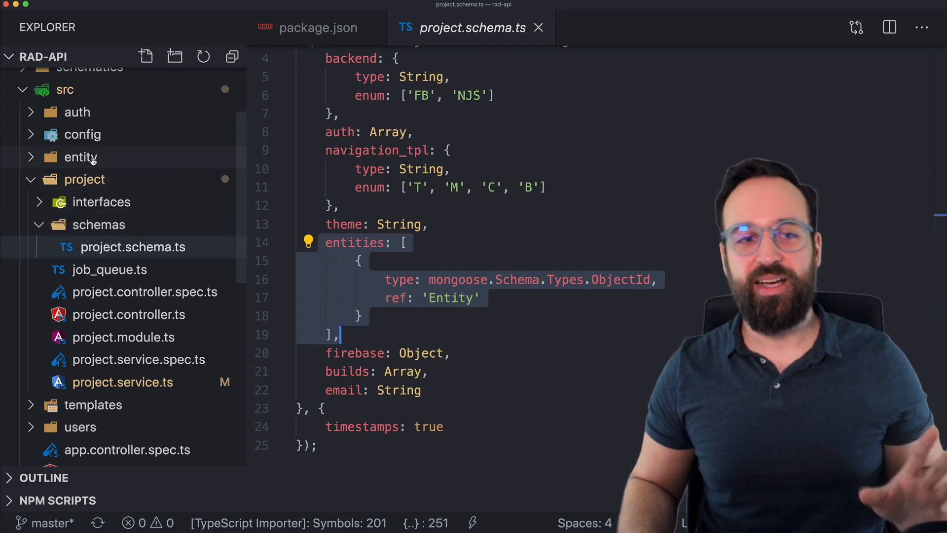
pyautogui.click(80, 157)
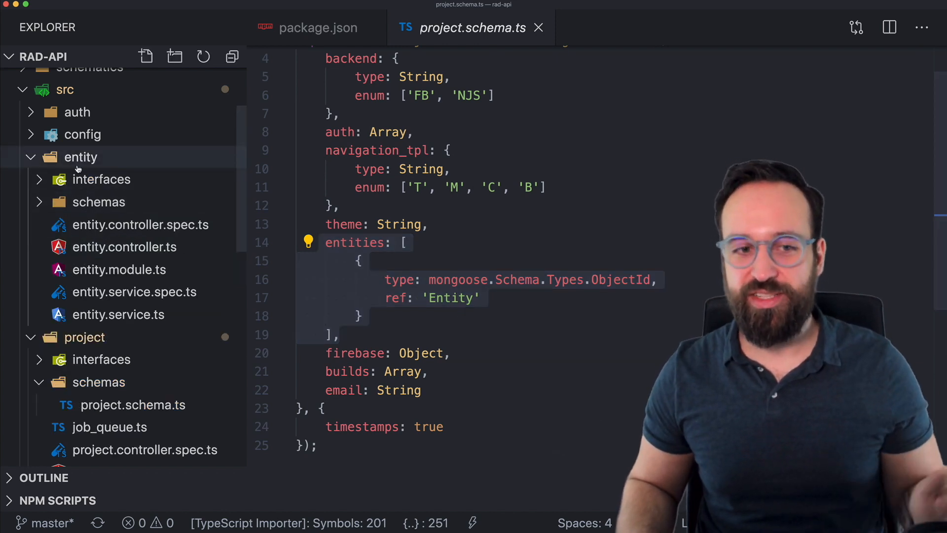
pyautogui.click(98, 202)
# Show entity.schema.ts and highlight its project, parent and child_entities fields.
pyautogui.click(118, 224)
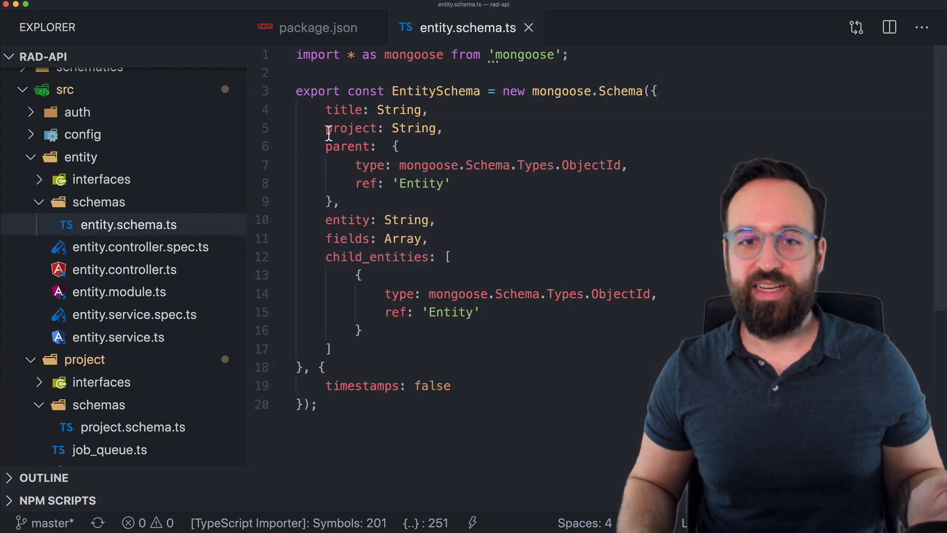
pyautogui.moveTo(326, 128); pyautogui.dragTo(449, 128)
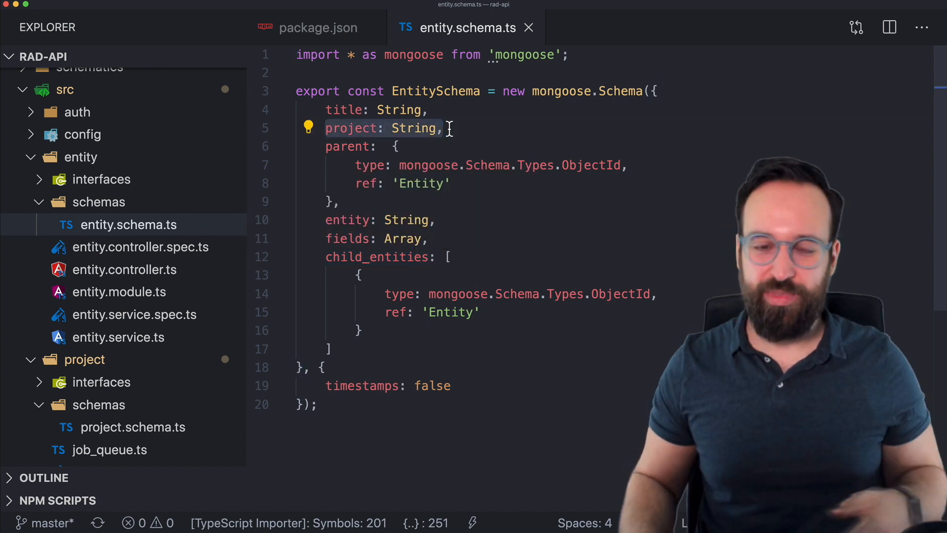
pyautogui.moveTo(339, 201); pyautogui.dragTo(306, 146)
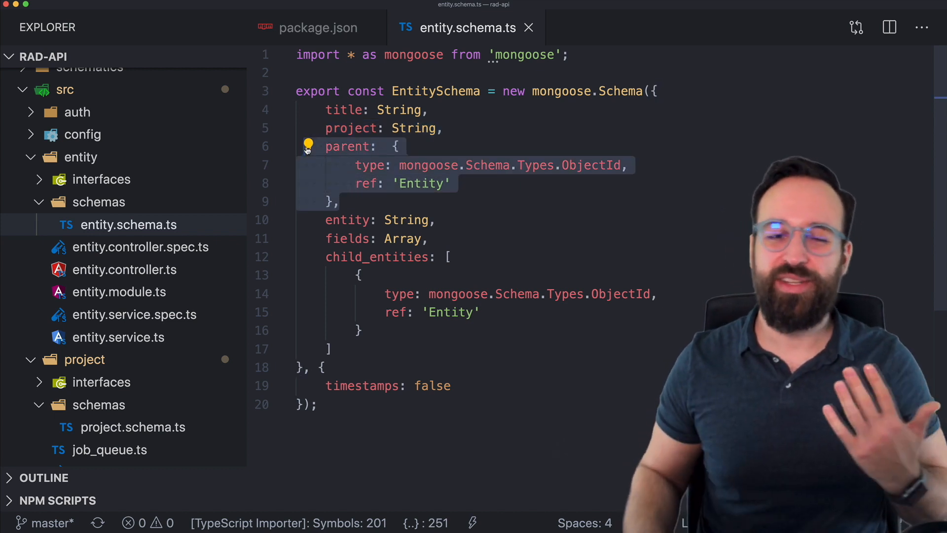
pyautogui.moveTo(334, 349); pyautogui.dragTo(296, 257)
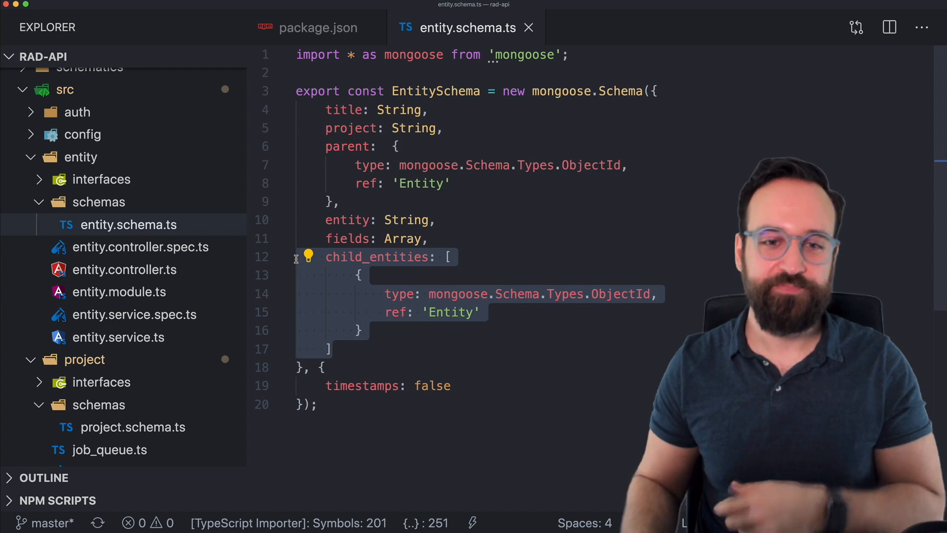
pyautogui.click(407, 257)
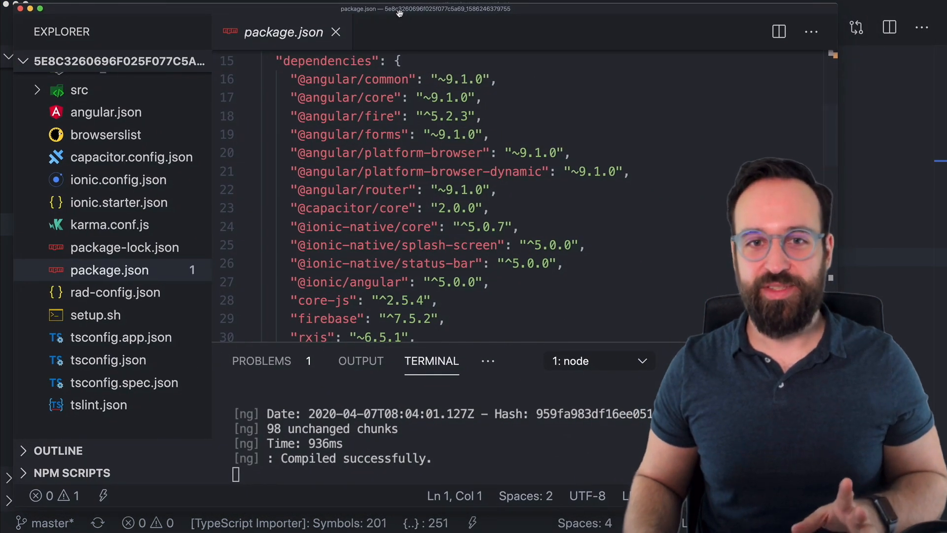
# Reformat the generated app's rad-config.json onto multiple lines and hide the terminal.
pyautogui.click(106, 300)
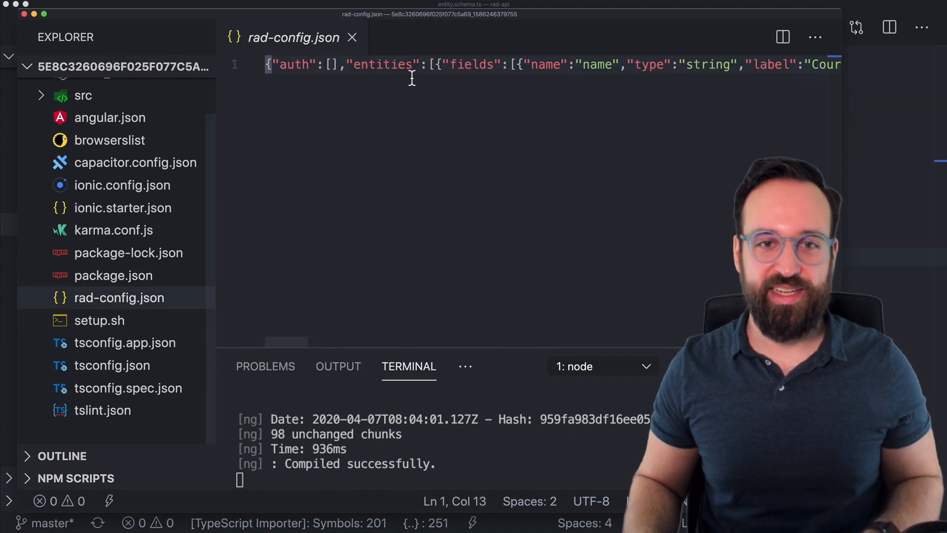
pyautogui.rightClick(412, 79)
pyautogui.click(445, 69)
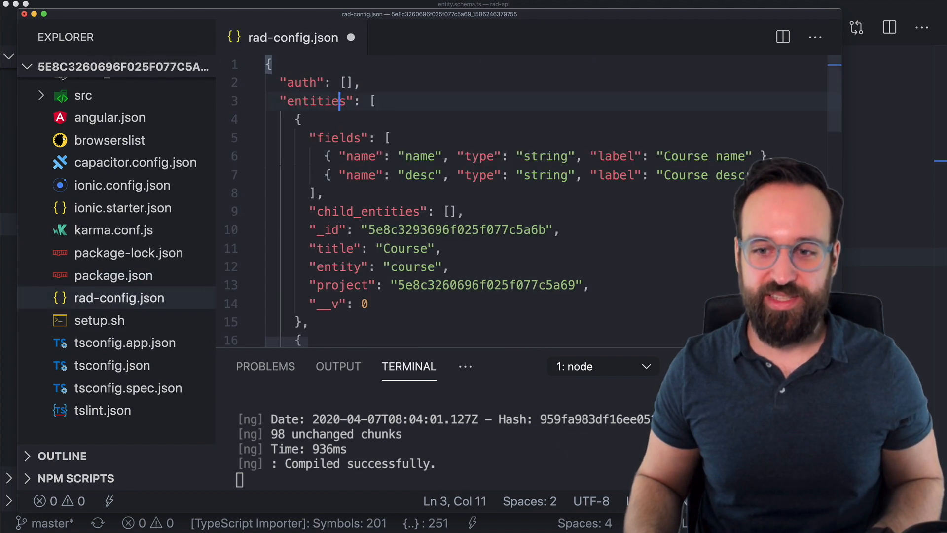
pyautogui.click(415, 303)
pyautogui.hotkey('ctrl', '`')
# Highlight the Course and Members entities list, then return to rad-api's entity schema.
pyautogui.click(495, 231)
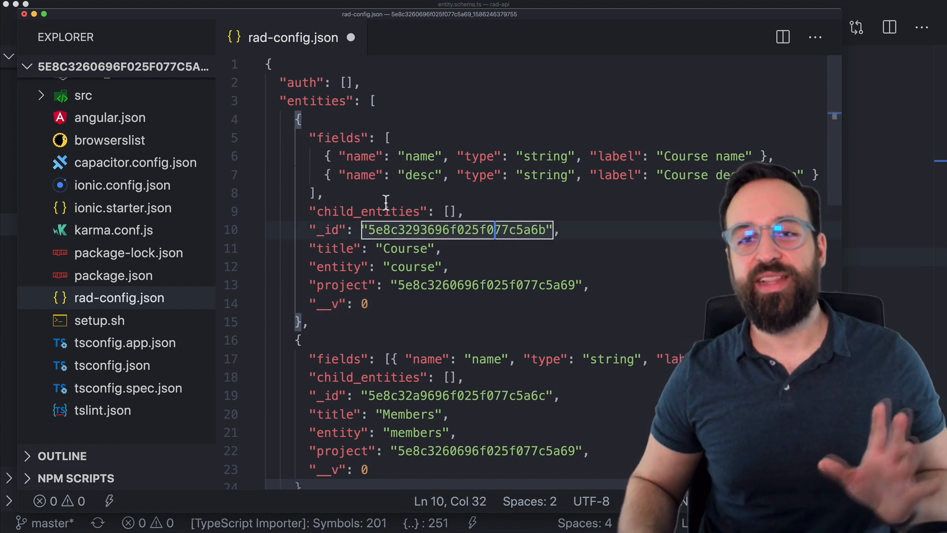
pyautogui.click(326, 192)
pyautogui.moveTo(280, 82)
pyautogui.mouseDown()
pyautogui.moveTo(326, 194)
pyautogui.moveTo(358, 347)
pyautogui.mouseUp()
pyautogui.scroll(5, 357, 335)
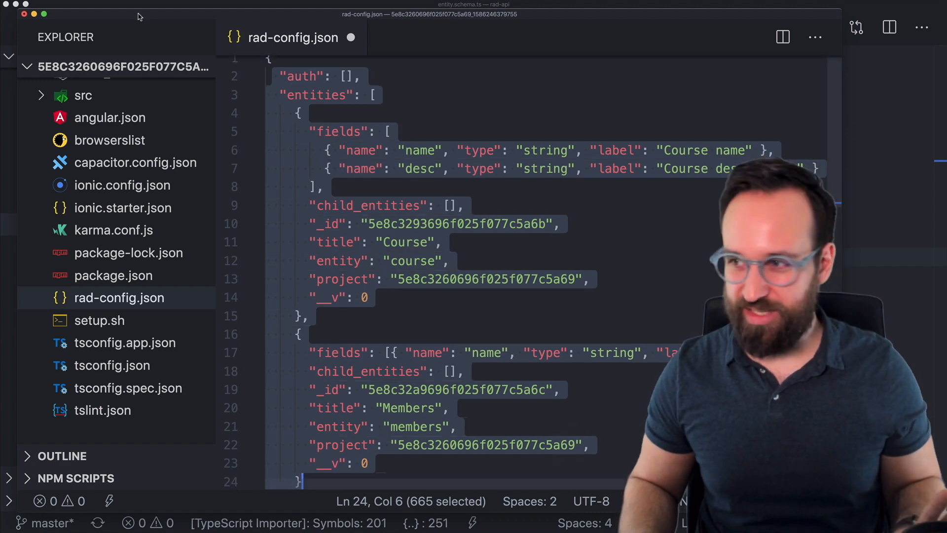
pyautogui.press('super+grave')
pyautogui.doubleClick(368, 165)
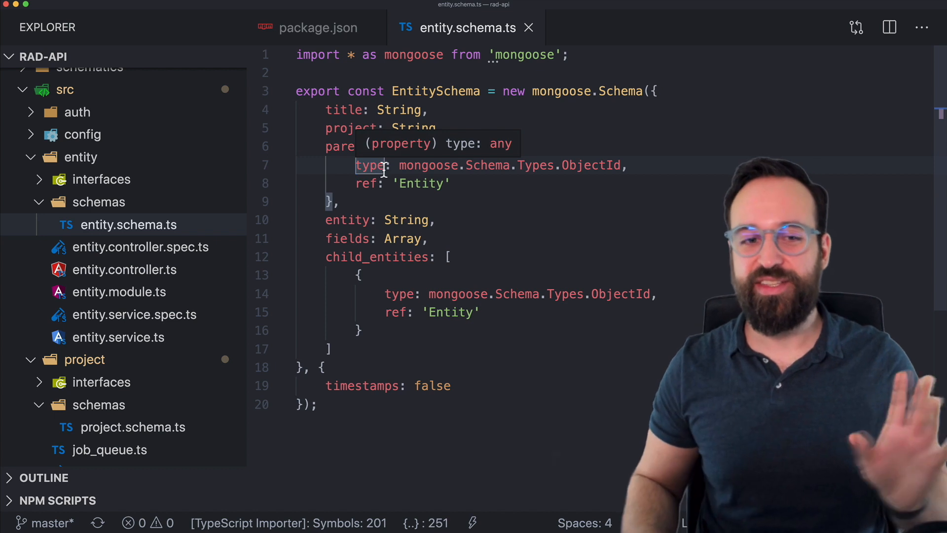
# Collapse entity and show project.service.ts, then project.controller.ts.
pyautogui.click(374, 203)
pyautogui.moveTo(99, 202)
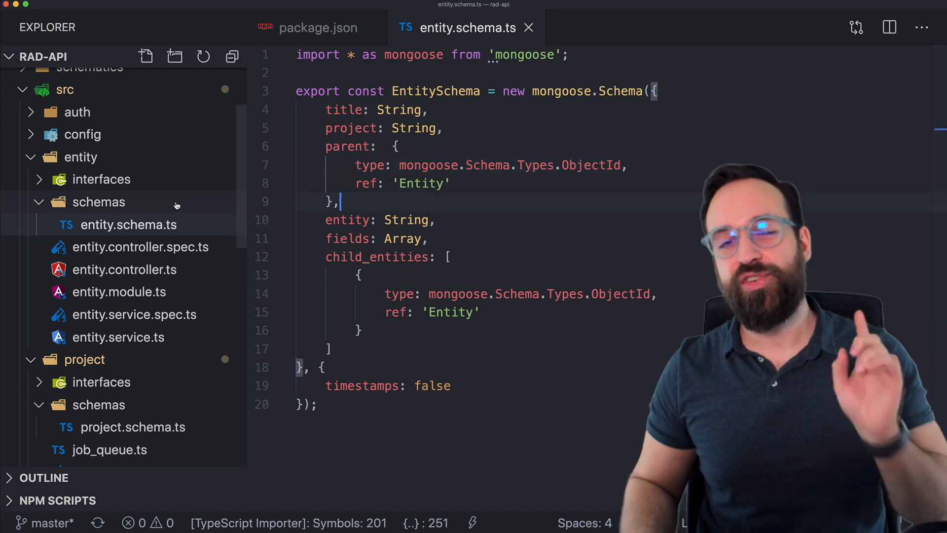
pyautogui.click(81, 157)
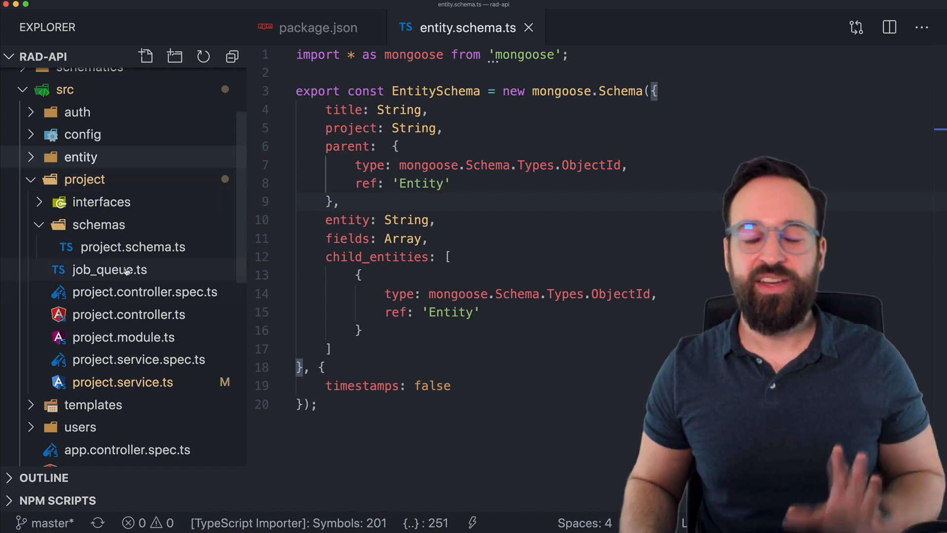
pyautogui.click(148, 382)
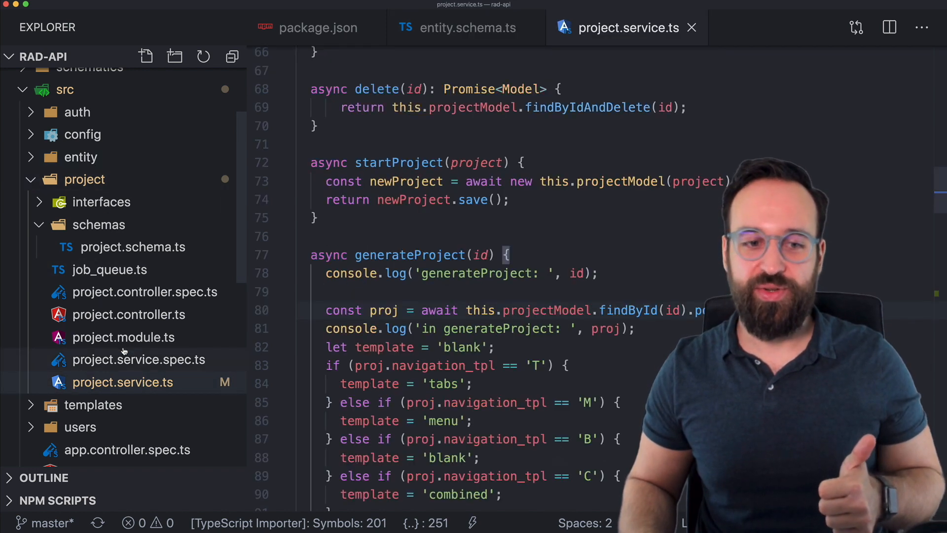
pyautogui.click(135, 319)
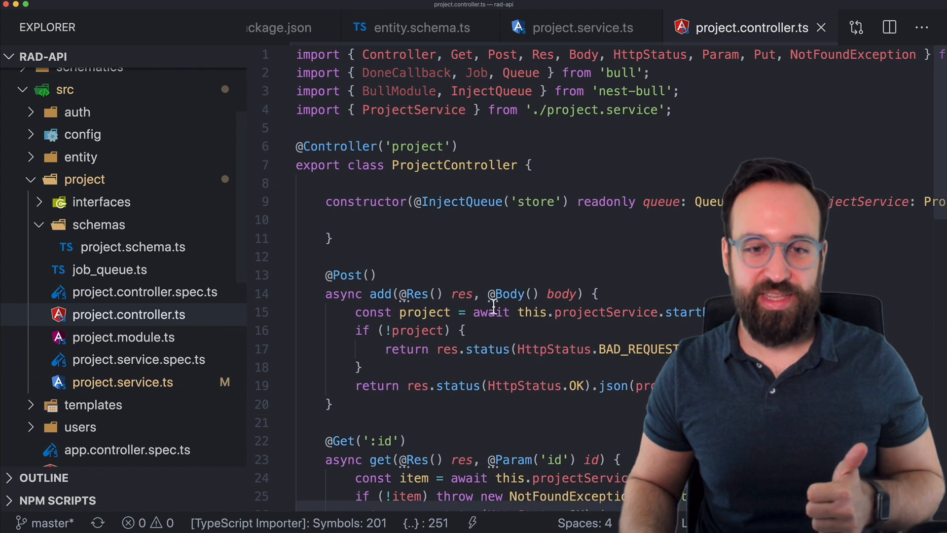
pyautogui.scroll(-3, 492, 305)
pyautogui.scroll(-3, 395, 293)
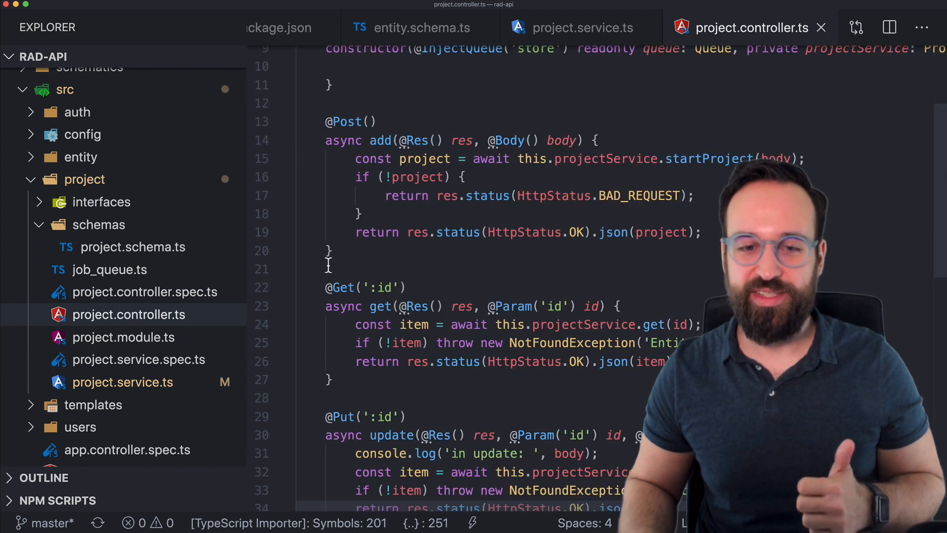
pyautogui.scroll(-3, 337, 259)
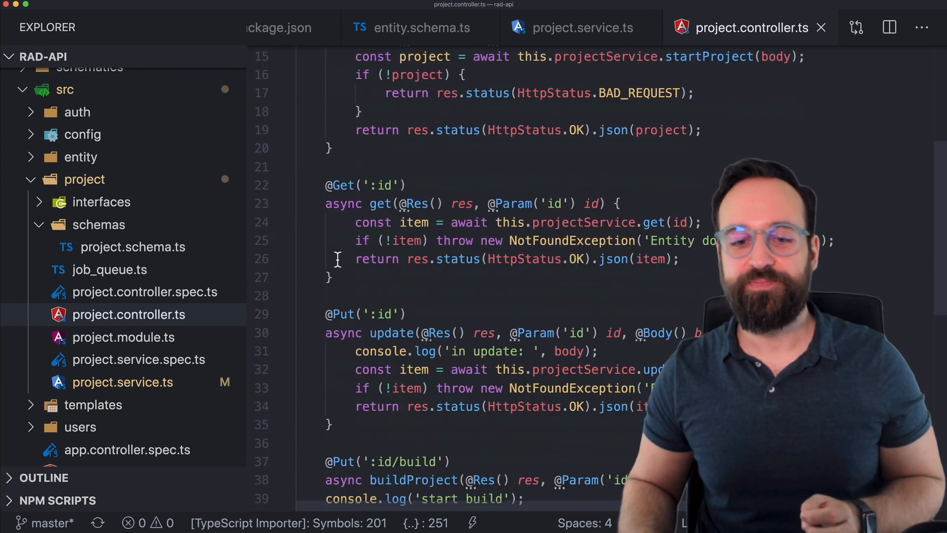
pyautogui.scroll(-3, 336, 259)
pyautogui.scroll(2, 336, 262)
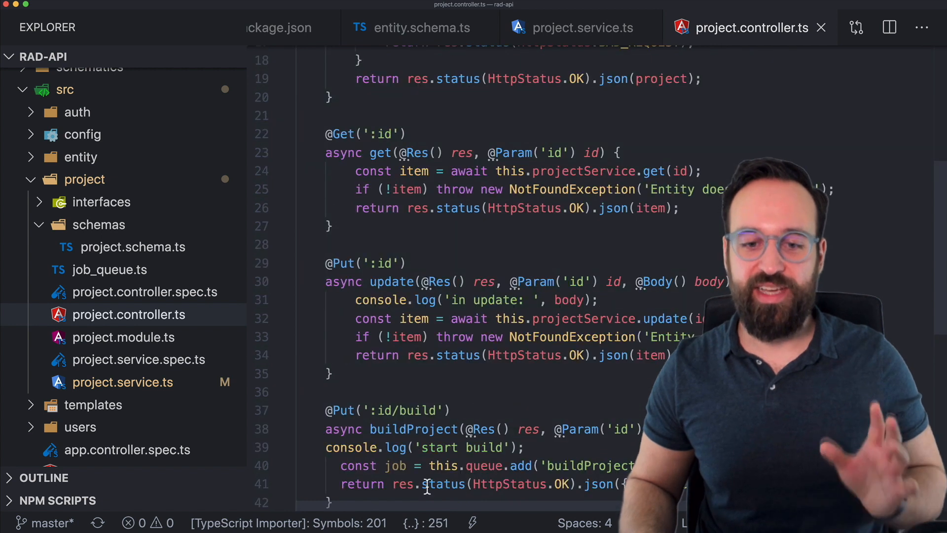
pyautogui.scroll(-3, 427, 484)
# Review the buildProject route's return line with the sidebar hidden, then show job_queue.ts.
pyautogui.press('super+b')
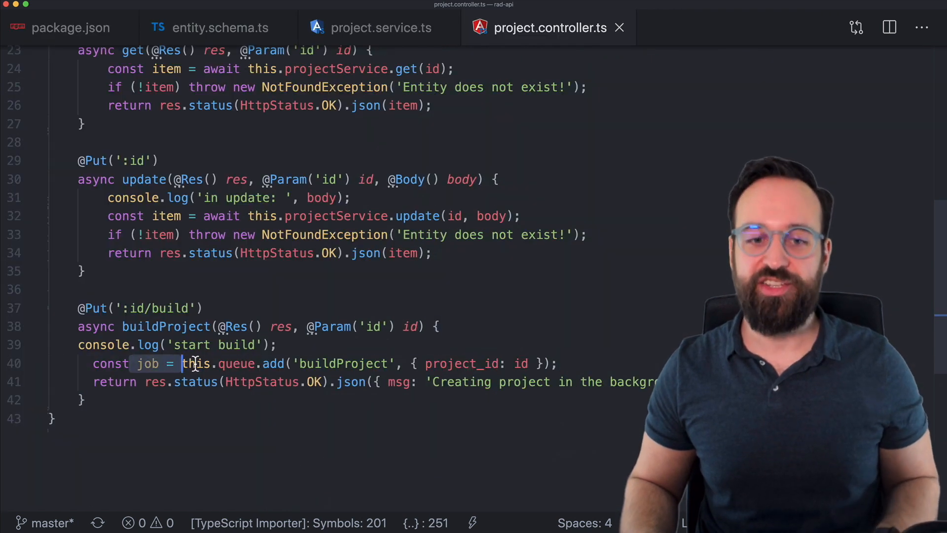
pyautogui.click(330, 381)
pyautogui.moveTo(98, 382); pyautogui.dragTo(84, 400)
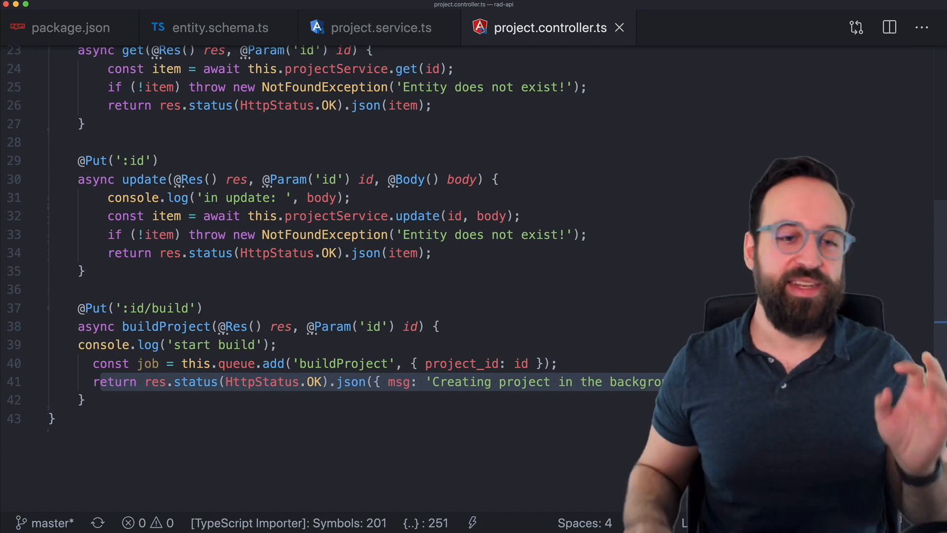
pyautogui.press('super+b')
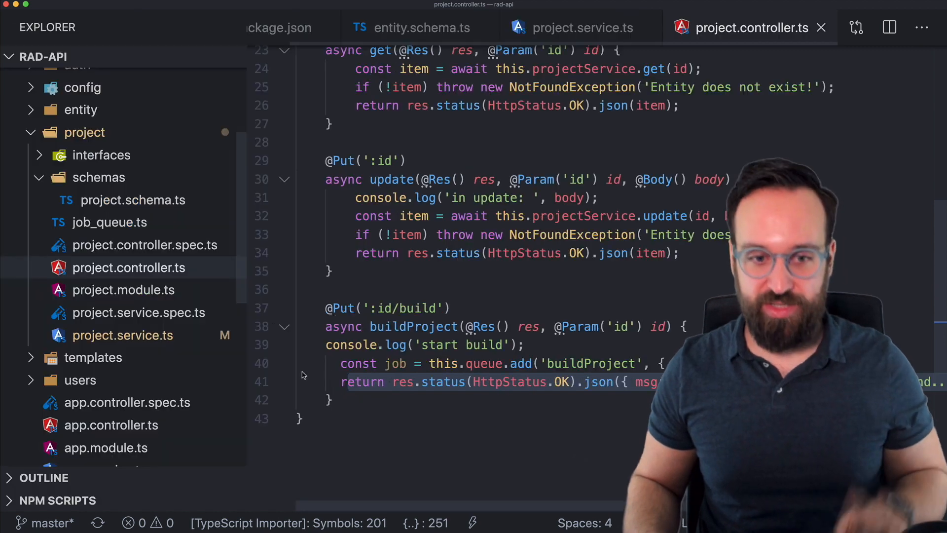
pyautogui.click(571, 364)
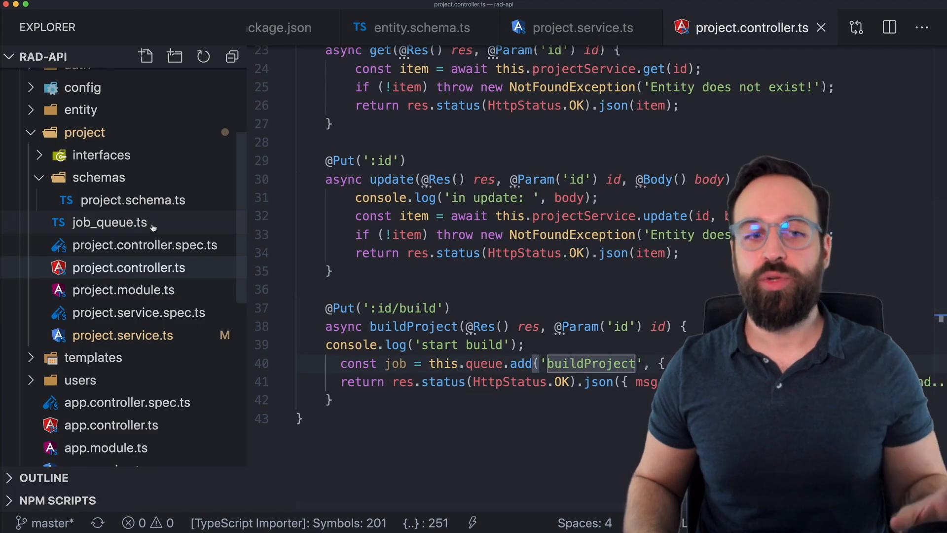
pyautogui.click(109, 222)
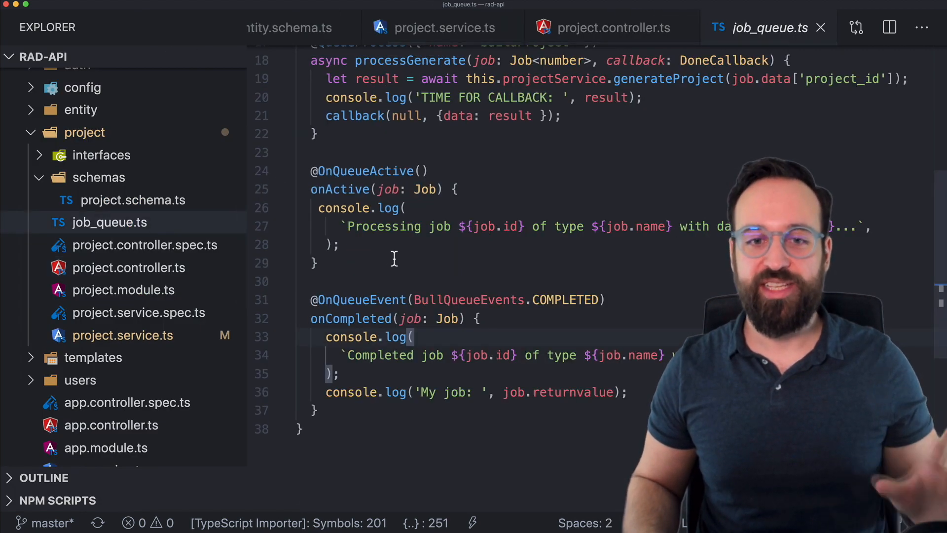
# In project.service.ts, highlight generateProject's output folder, rad-config.json and setup.sh lines.
pyautogui.click(89, 178)
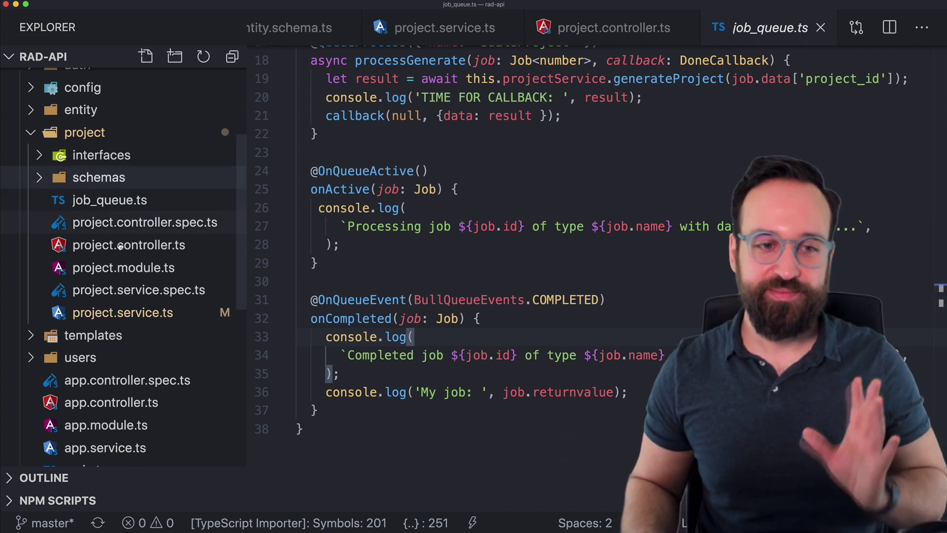
pyautogui.click(122, 312)
pyautogui.press('super+b')
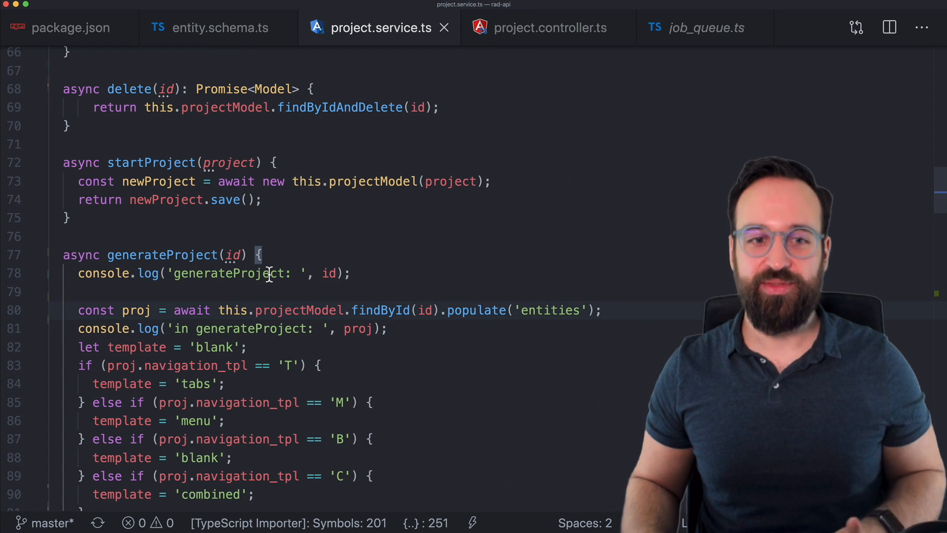
pyautogui.scroll(-3, 269, 275)
pyautogui.doubleClick(180, 204)
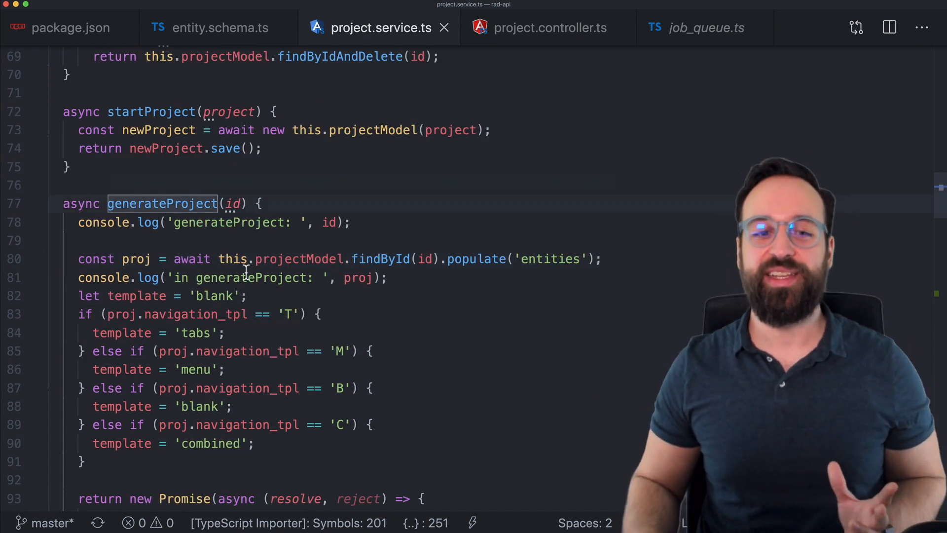
pyautogui.scroll(-3, 245, 274)
pyautogui.scroll(-3, 245, 274)
pyautogui.scroll(-5, 245, 275)
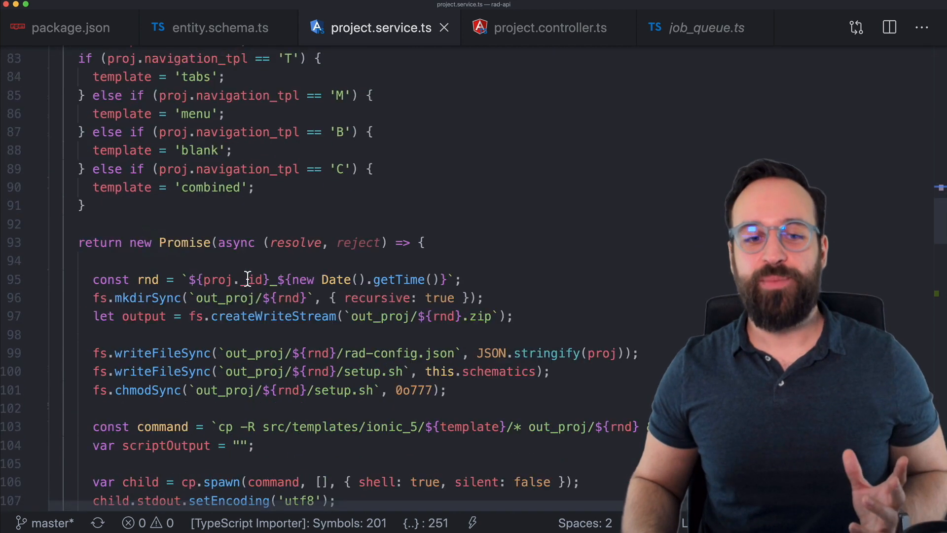
pyautogui.scroll(-3, 245, 276)
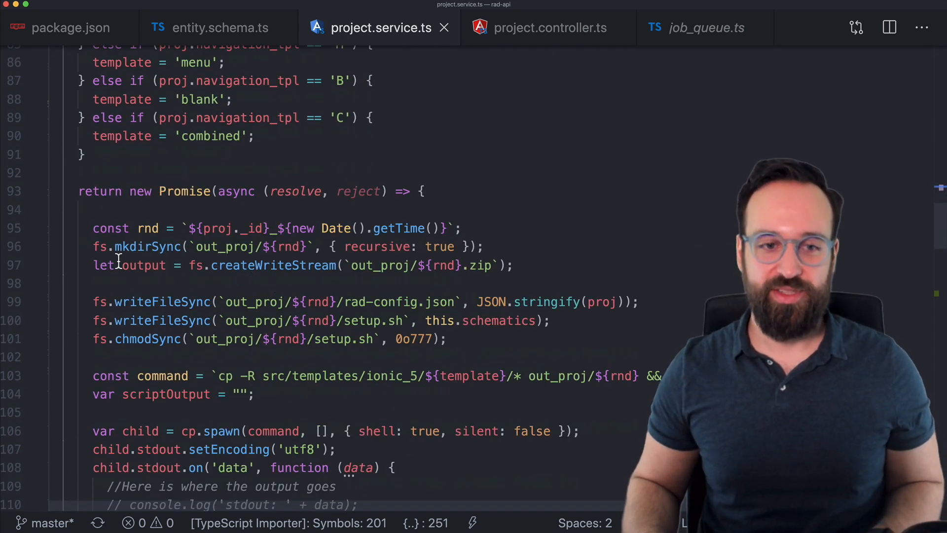
pyautogui.moveTo(93, 228); pyautogui.dragTo(515, 266)
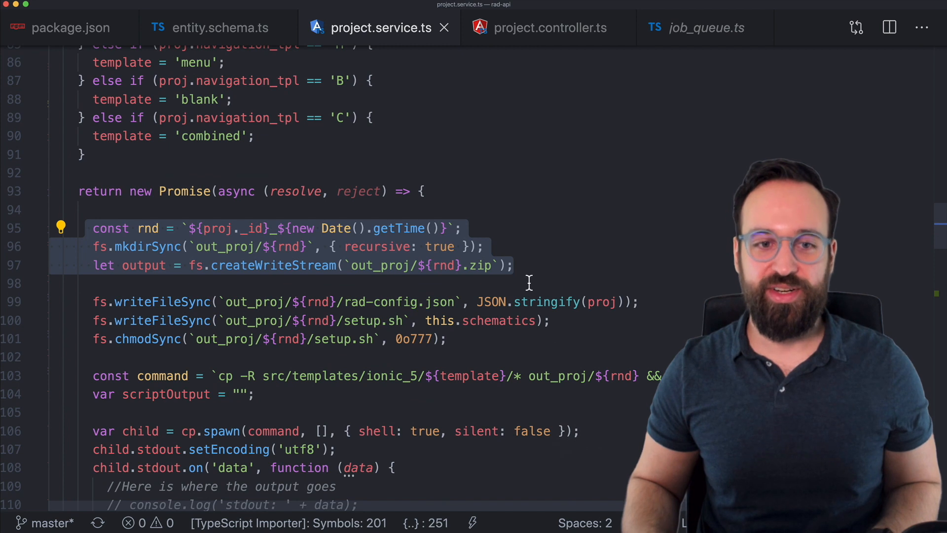
pyautogui.scroll(-3, 537, 278)
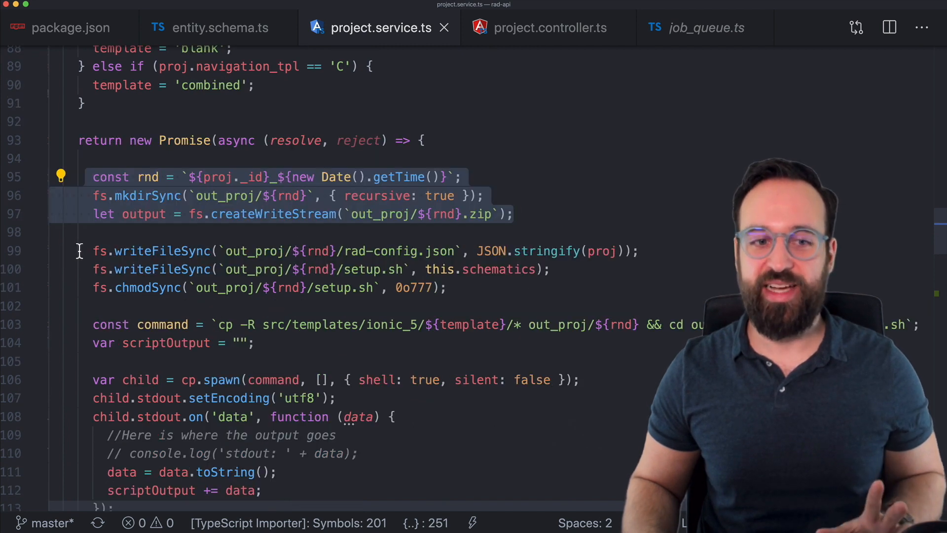
pyautogui.moveTo(79, 251); pyautogui.dragTo(681, 265)
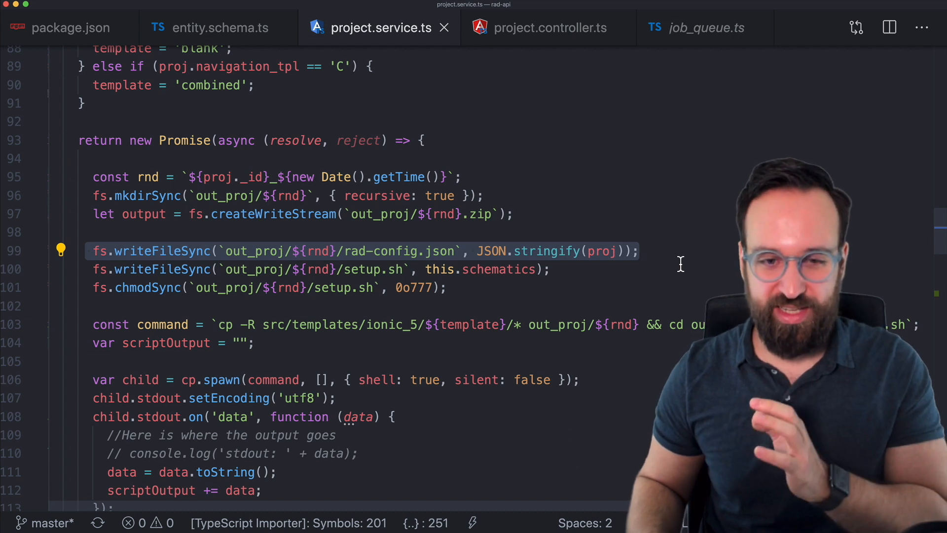
pyautogui.moveTo(560, 275); pyautogui.dragTo(241, 288)
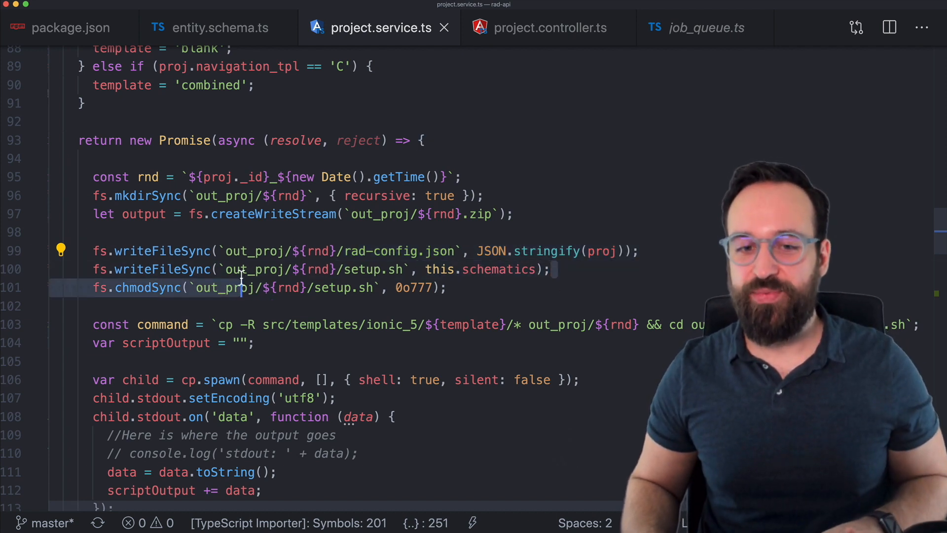
pyautogui.scroll(-3, 240, 287)
pyautogui.moveTo(127, 236); pyautogui.dragTo(360, 236)
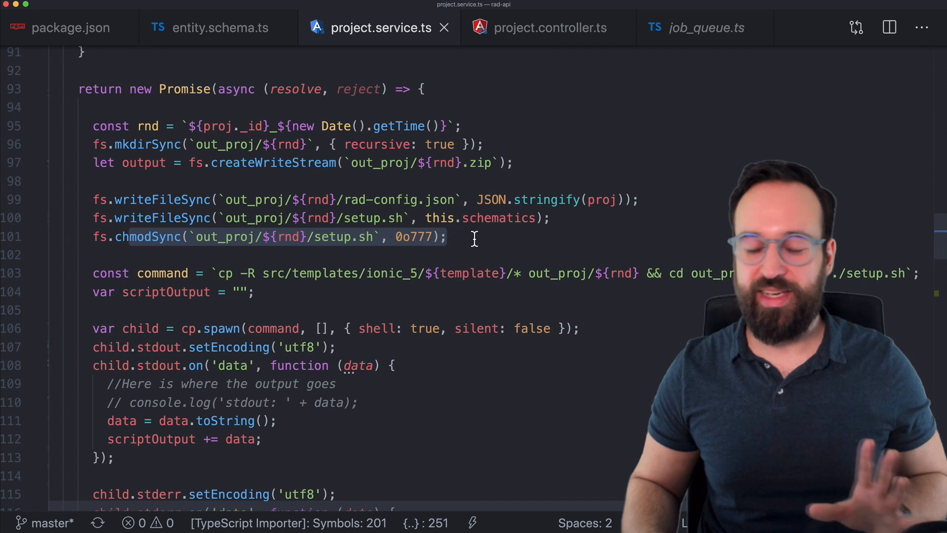
pyautogui.scroll(-3, 447, 237)
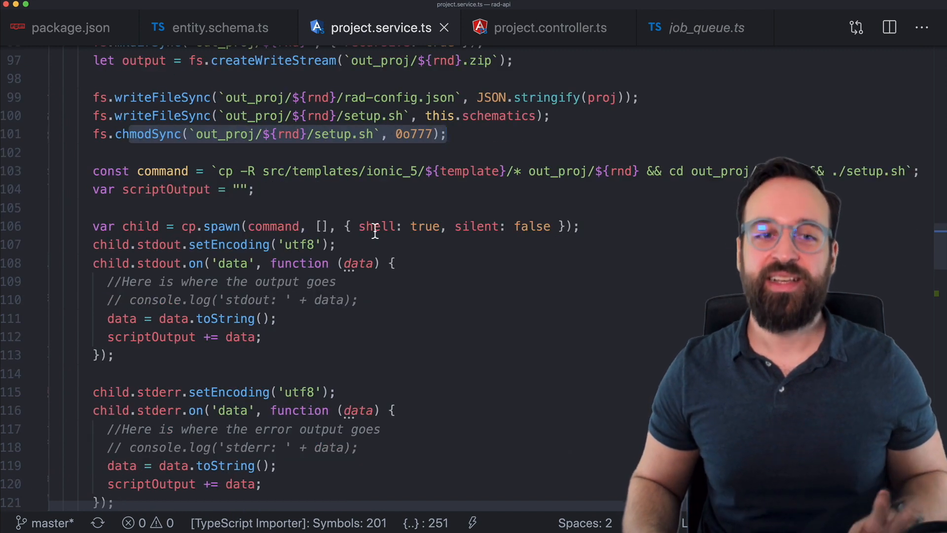
# Highlight the copy command's templates path, output folder, cd and setup.sh call.
pyautogui.doubleClick(187, 171)
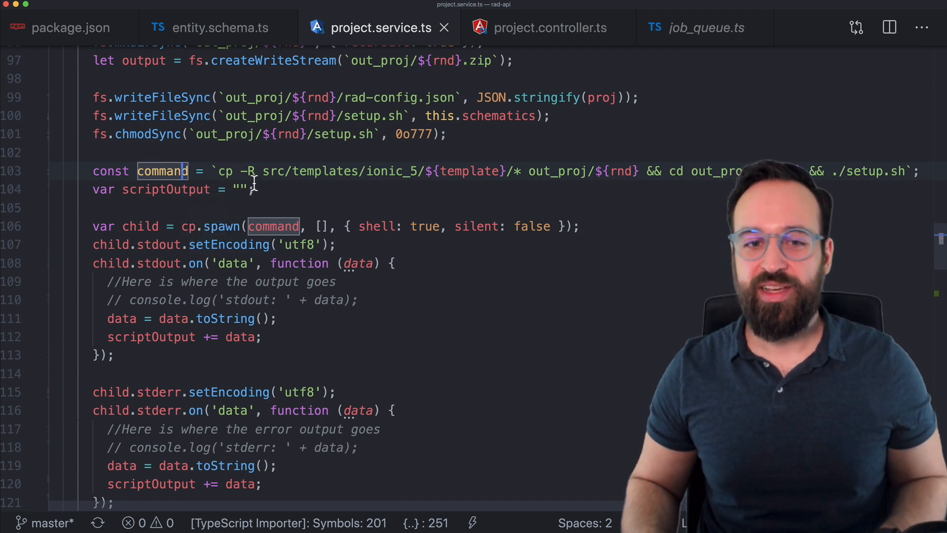
pyautogui.moveTo(263, 171); pyautogui.dragTo(407, 171)
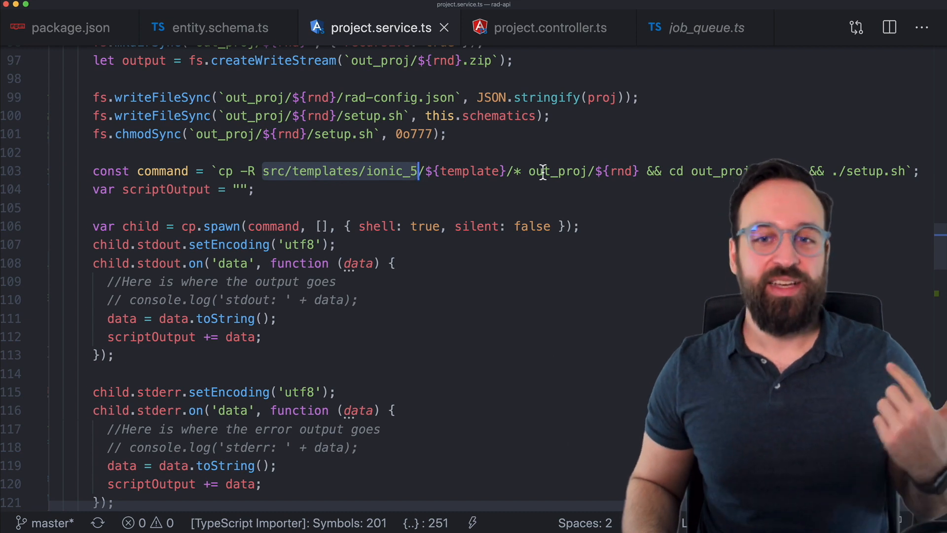
pyautogui.moveTo(529, 171); pyautogui.dragTo(569, 172)
pyautogui.moveTo(647, 170); pyautogui.dragTo(723, 171)
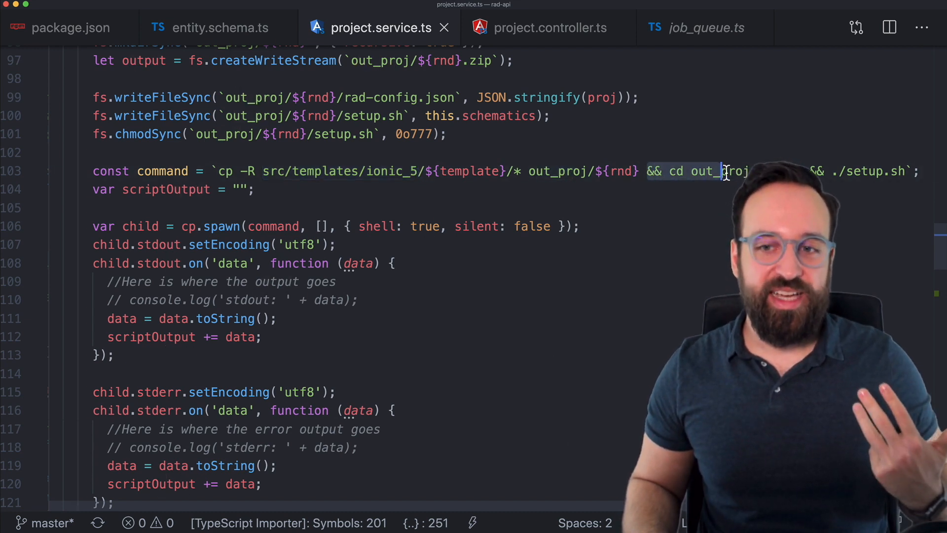
pyautogui.moveTo(833, 172); pyautogui.dragTo(907, 171)
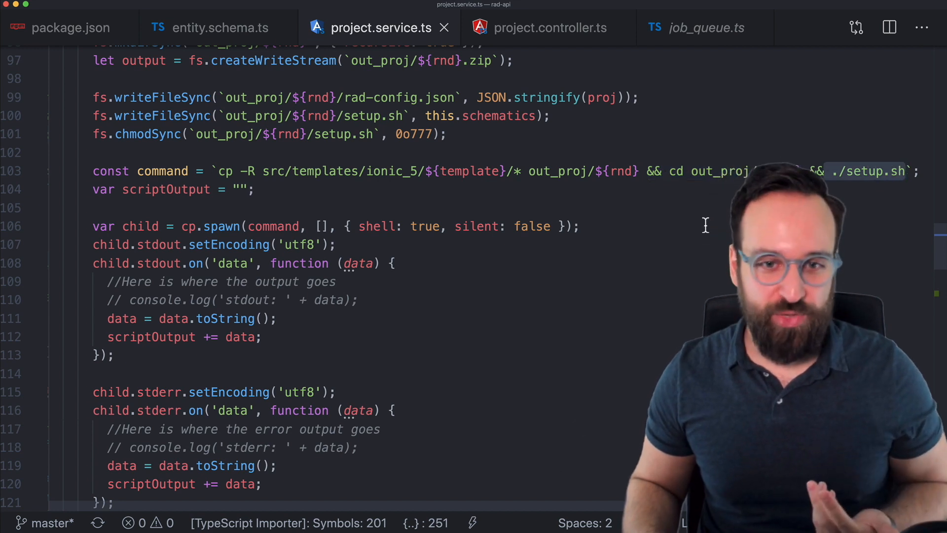
pyautogui.click(518, 189)
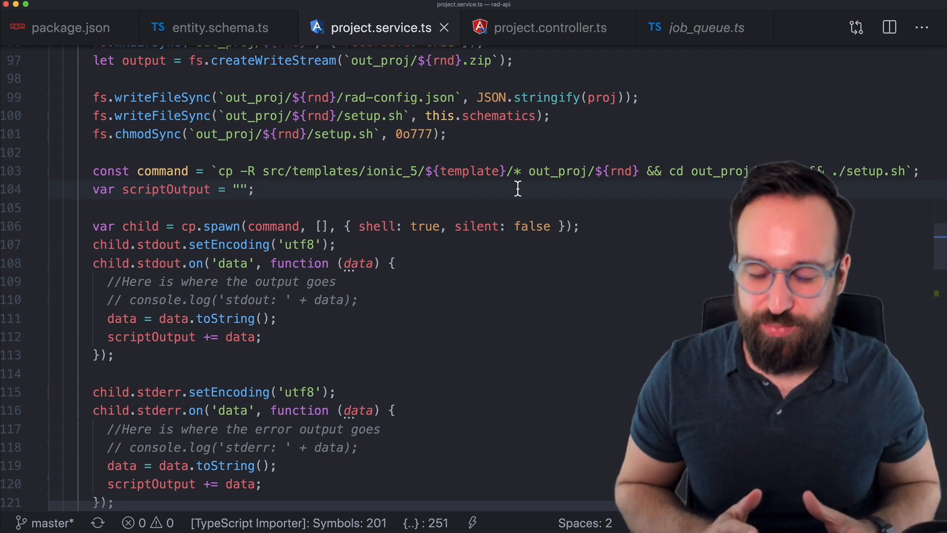
pyautogui.scroll(3, 329, 171)
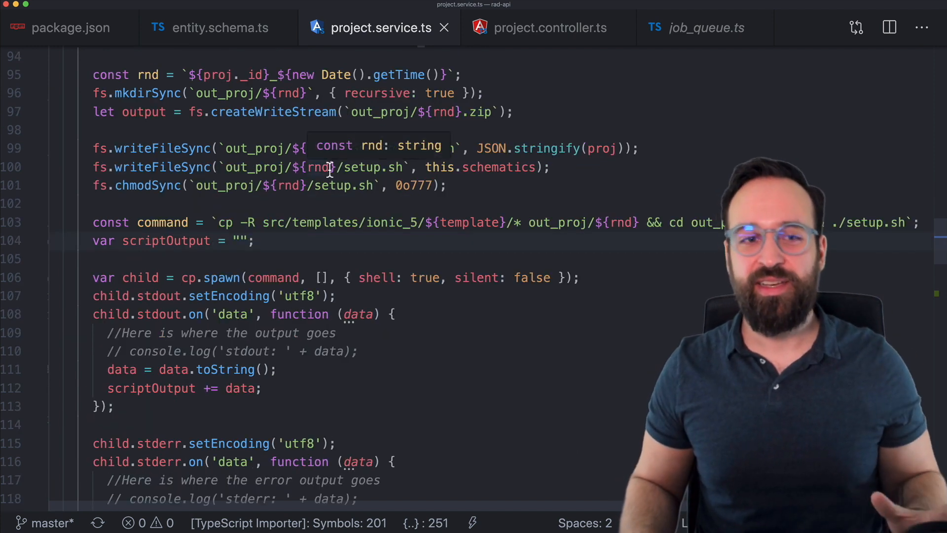
pyautogui.scroll(3, 329, 171)
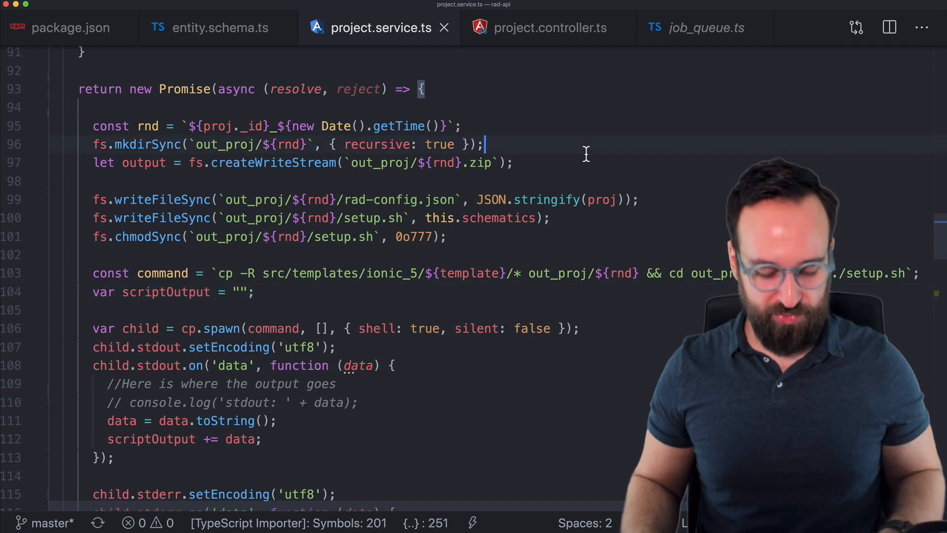
pyautogui.press('super+b')
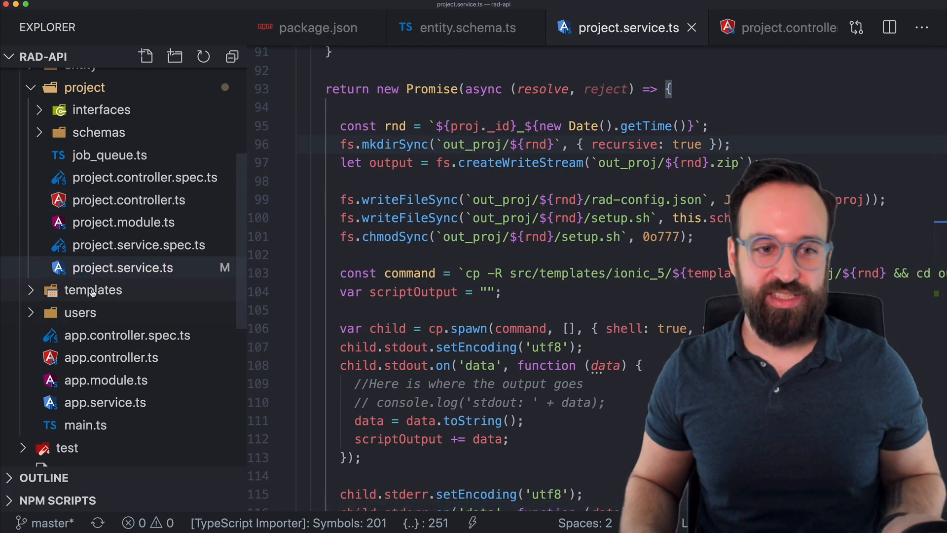
# Browse templates/ionic_5/blank down to src/app, then collapse src and the blank template.
pyautogui.click(92, 290)
pyautogui.click(97, 326)
pyautogui.scroll(-3, 119, 337)
pyautogui.scroll(-3, 122, 340)
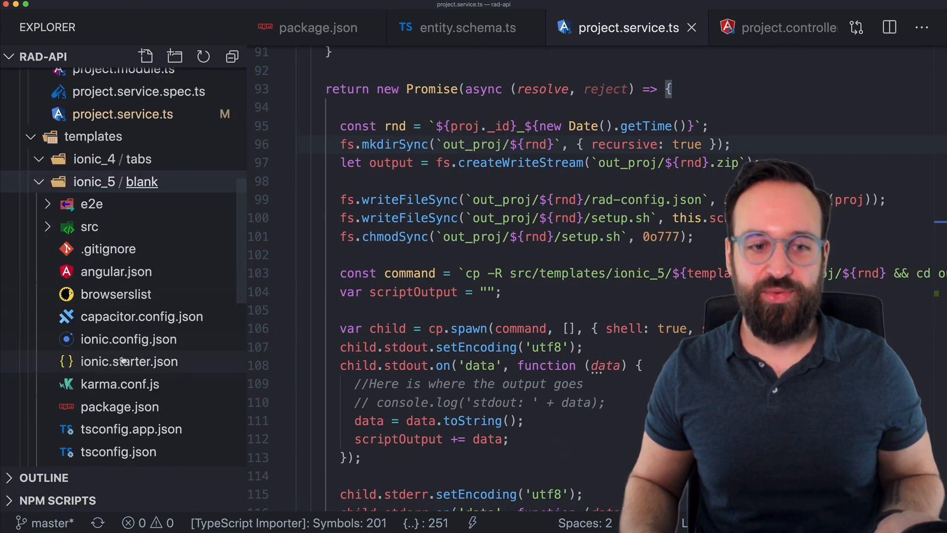
pyautogui.scroll(-3, 123, 361)
pyautogui.scroll(-2, 122, 222)
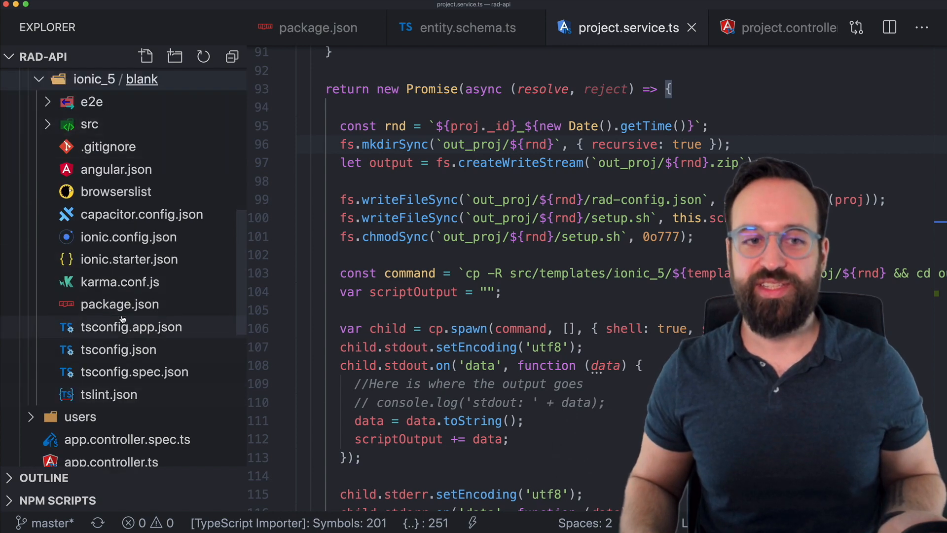
pyautogui.click(97, 126)
pyautogui.click(111, 148)
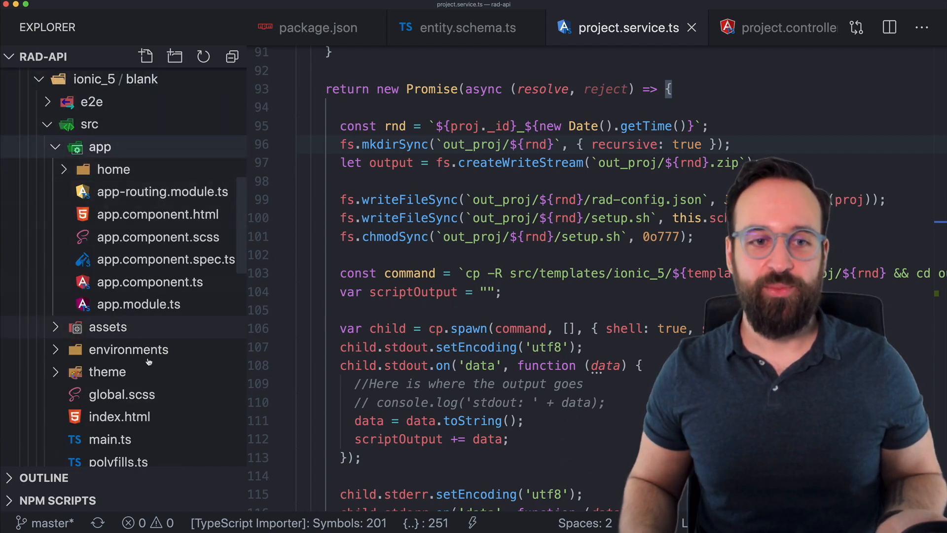
pyautogui.click(96, 126)
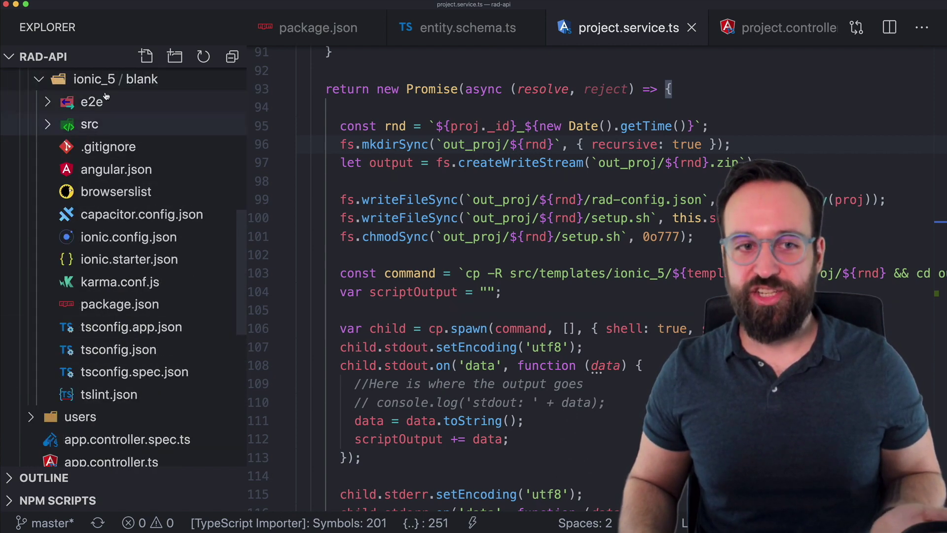
pyautogui.click(34, 80)
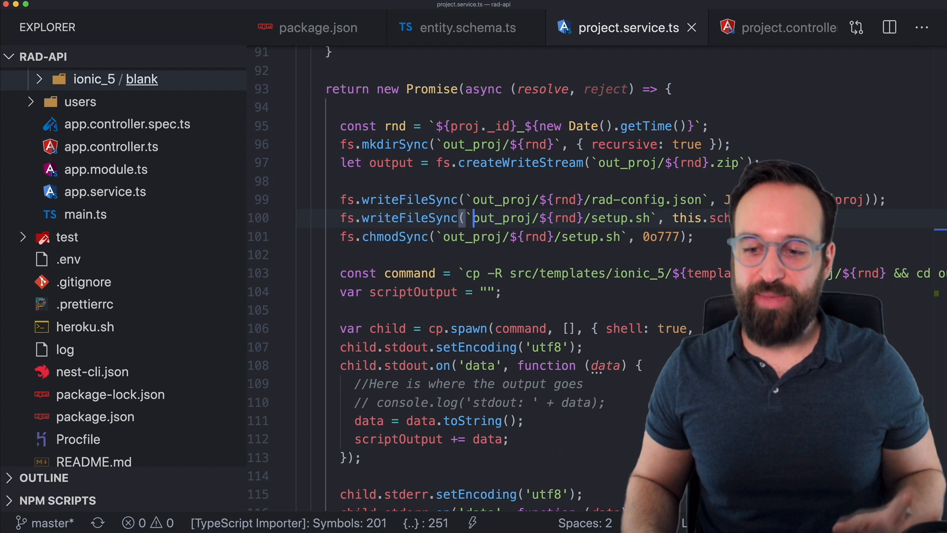
# Maximize the rad-schematic window, hide its terminal and expand the src folder.
pyautogui.moveTo(519, 245); pyautogui.dragTo(273, 15)
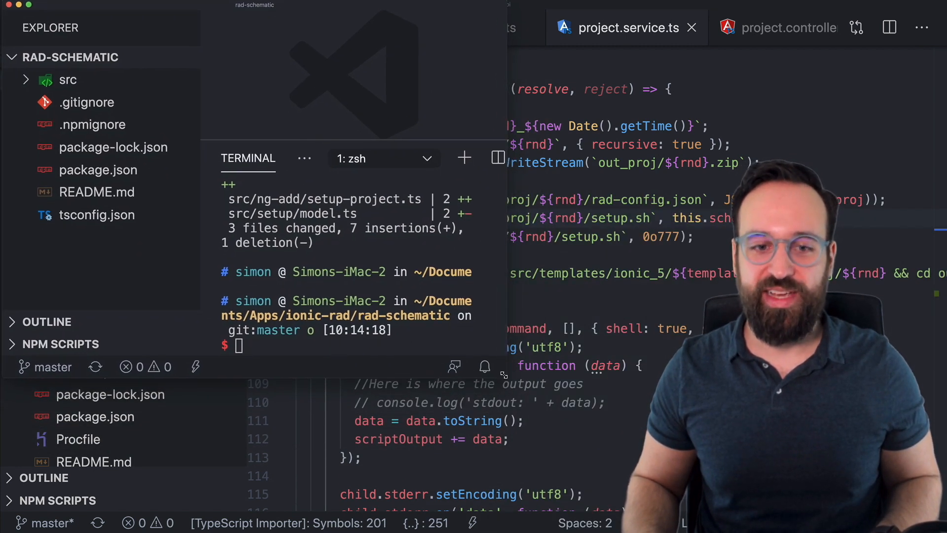
pyautogui.doubleClick(273, 15)
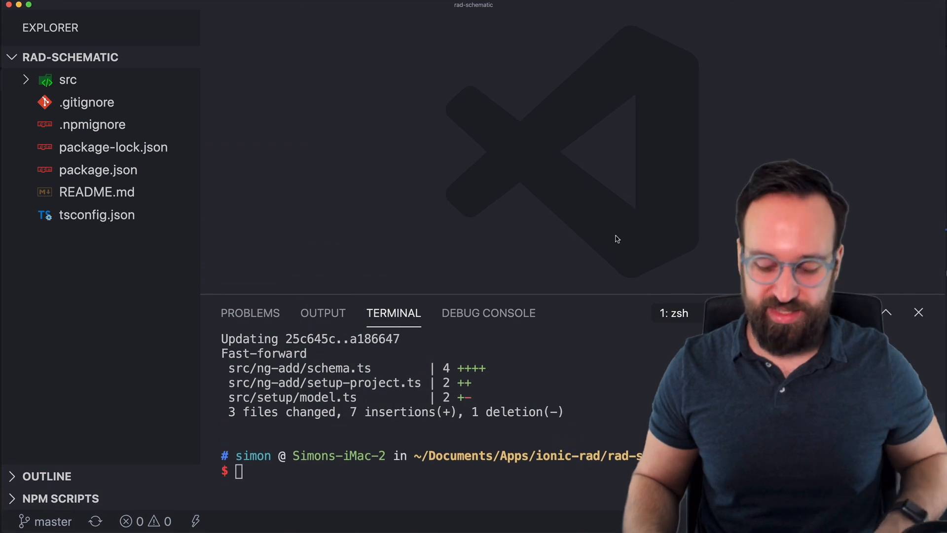
pyautogui.hotkey('ctrl', '`')
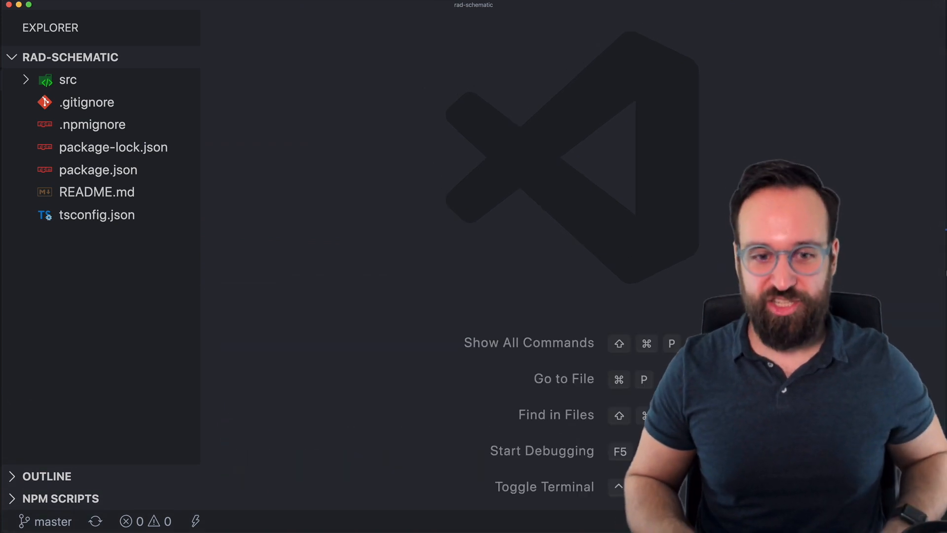
pyautogui.click(73, 88)
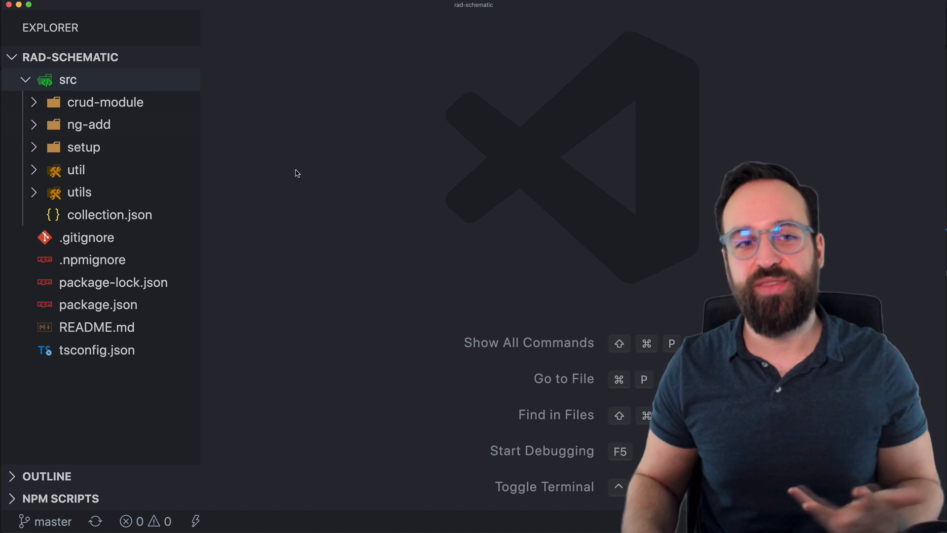
# Show setup/index.ts, then expand ng-add and show its index.ts.
pyautogui.click(113, 154)
pyautogui.click(116, 193)
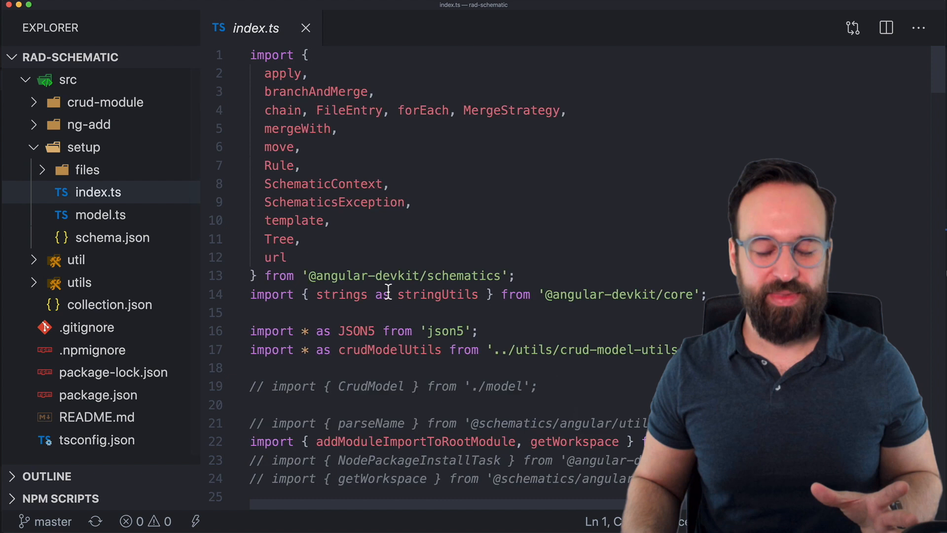
pyautogui.scroll(-3, 391, 294)
pyautogui.scroll(-10, 391, 293)
pyautogui.scroll(-3, 392, 294)
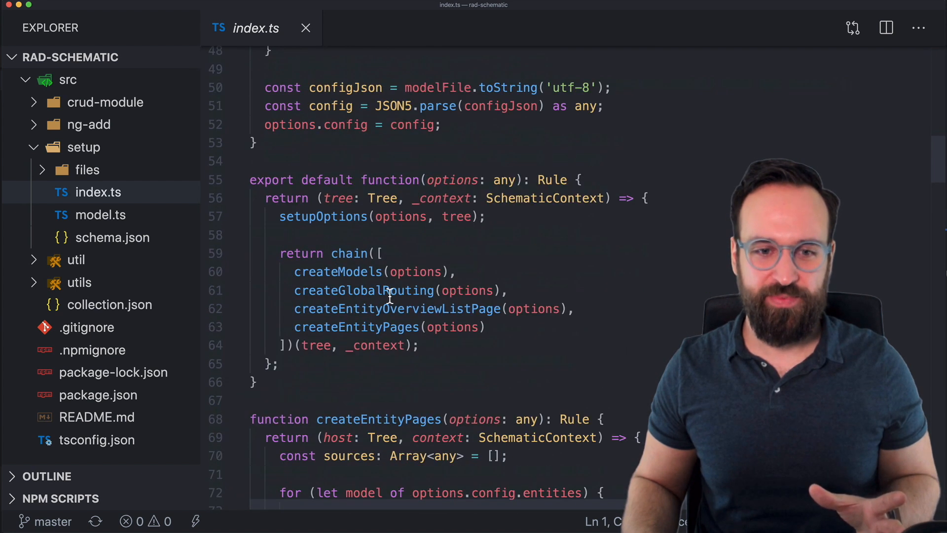
pyautogui.scroll(-3, 333, 254)
pyautogui.scroll(-4, 336, 258)
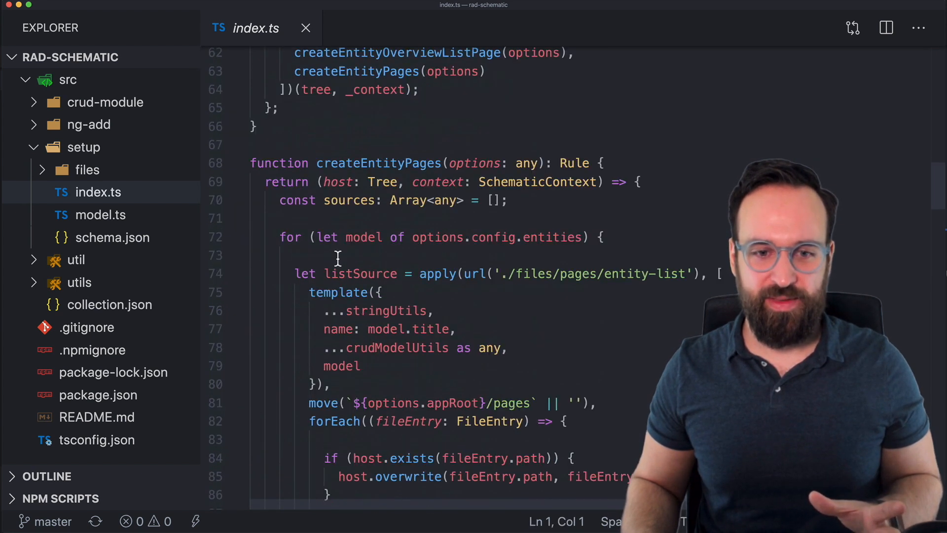
pyautogui.scroll(2, 340, 259)
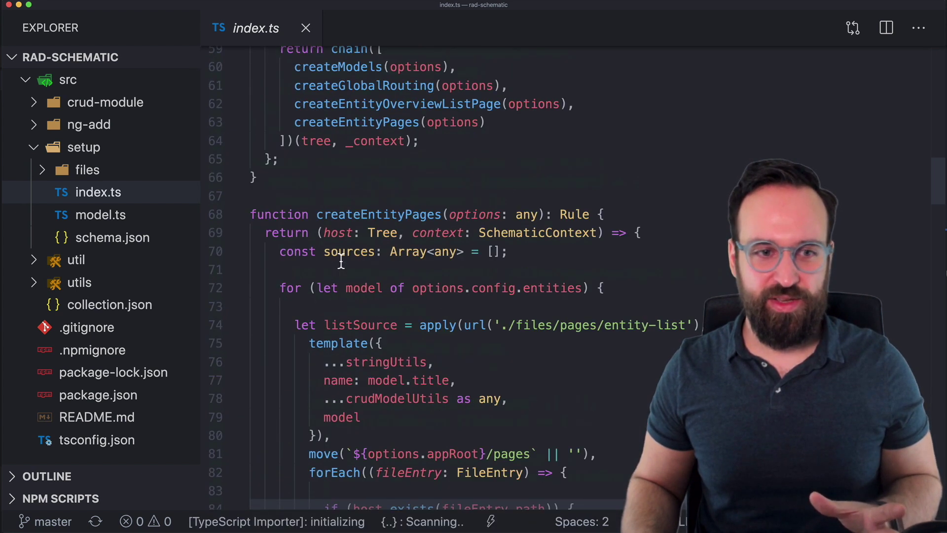
pyautogui.click(106, 126)
pyautogui.click(115, 171)
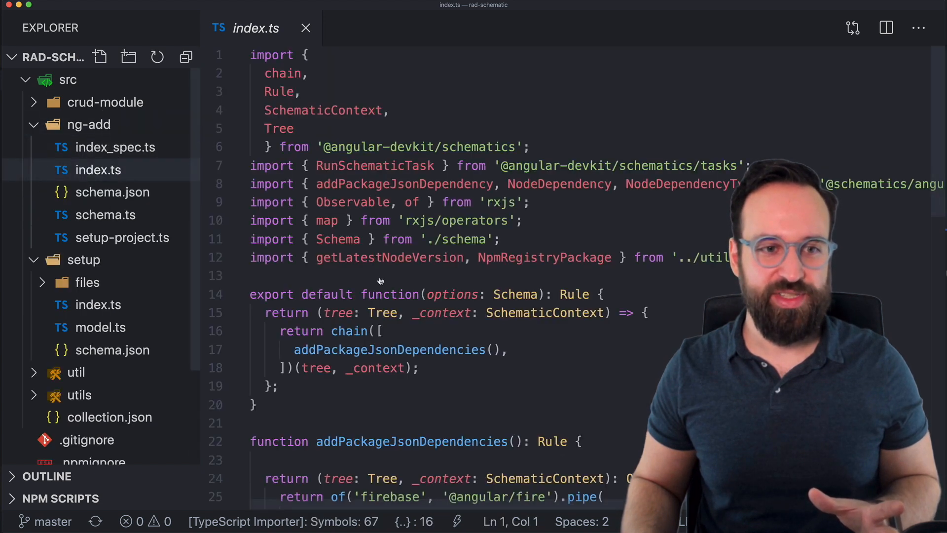
# Review setup-project.ts with the sidebar hidden, highlighting the rad-config.json read and the firebase insertion block (lines 60–69).
pyautogui.click(121, 237)
pyautogui.scroll(-5, 365, 307)
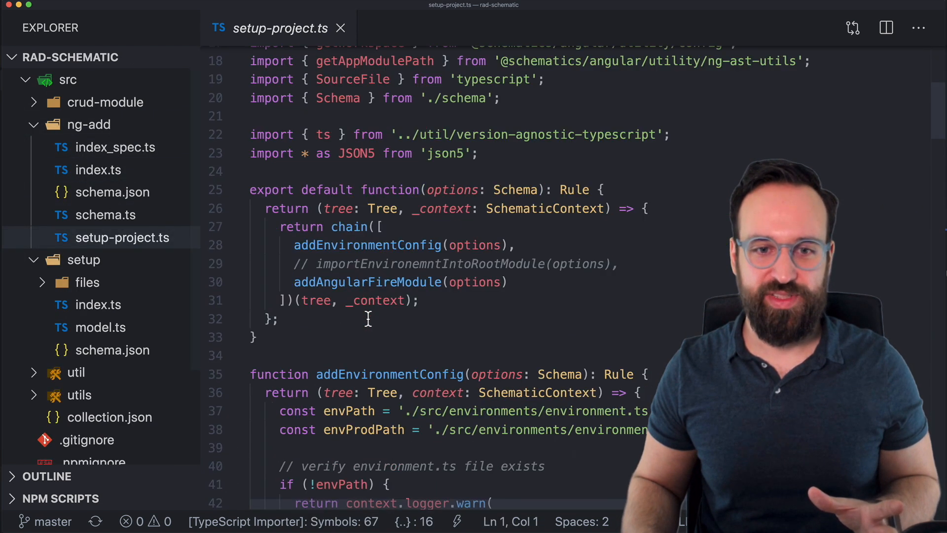
pyautogui.scroll(-3, 365, 307)
pyautogui.scroll(-3, 365, 306)
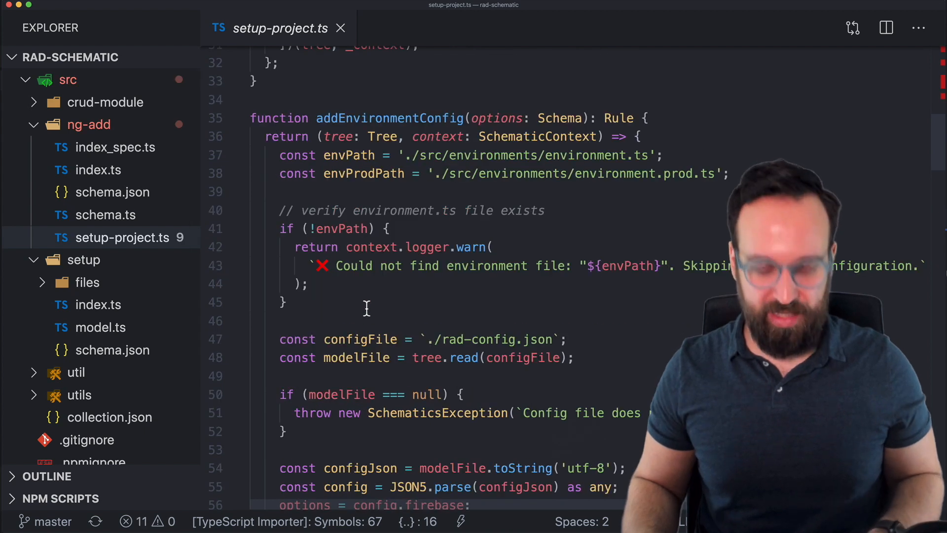
pyautogui.press('super+b')
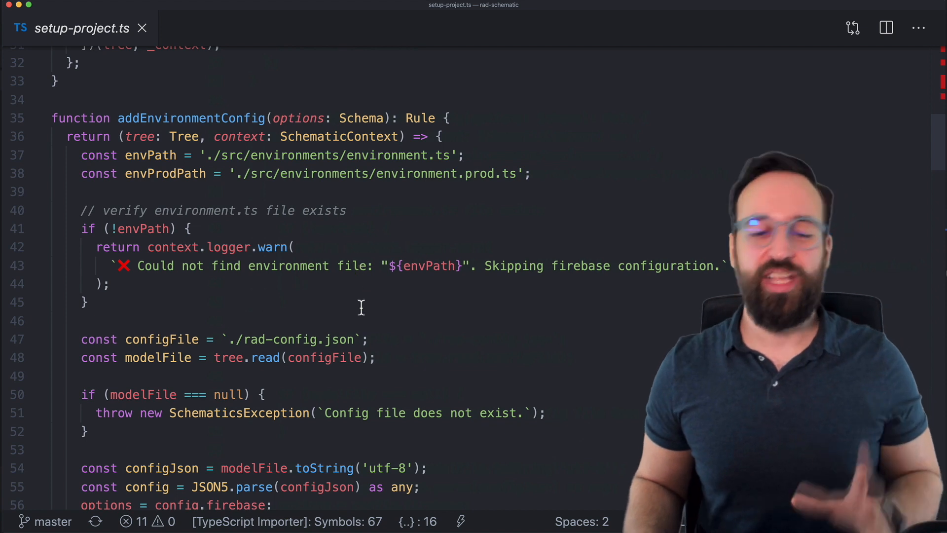
pyautogui.moveTo(70, 339)
pyautogui.mouseDown()
pyautogui.moveTo(353, 364)
pyautogui.moveTo(397, 357)
pyautogui.mouseUp()
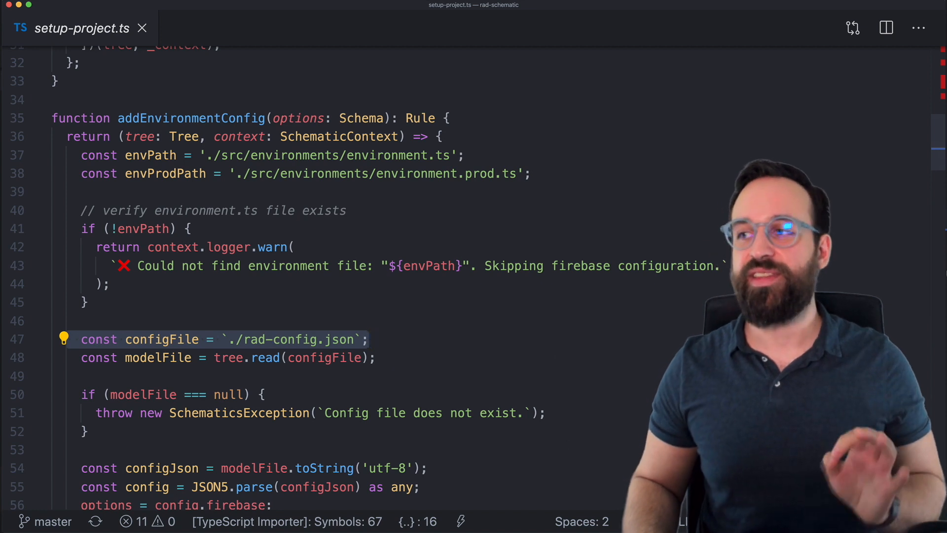
pyautogui.scroll(-3, 460, 311)
pyautogui.scroll(-2, 460, 312)
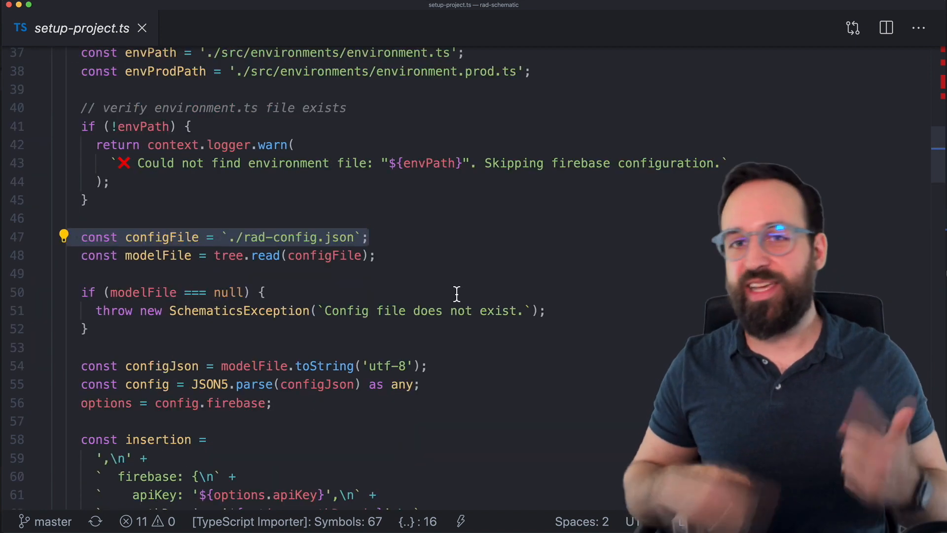
pyautogui.scroll(-5, 456, 295)
pyautogui.scroll(-3, 457, 295)
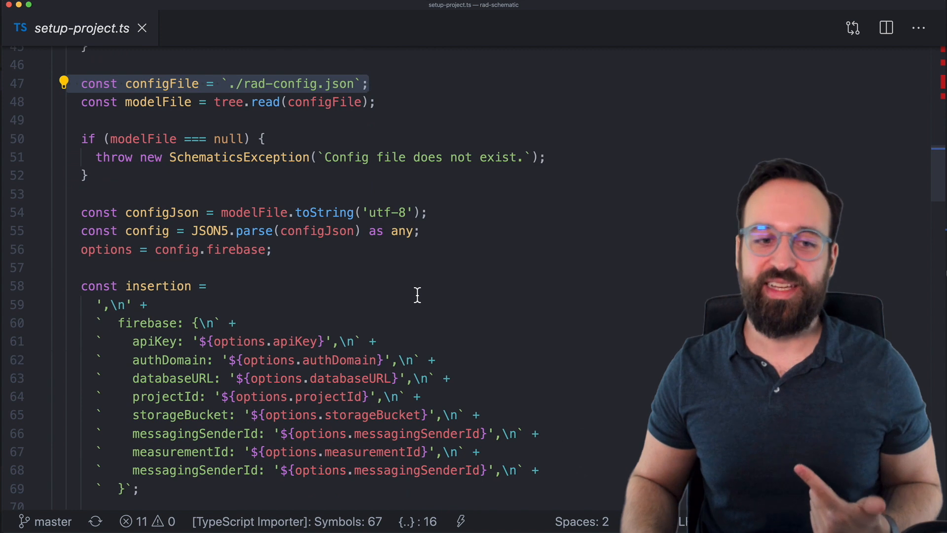
pyautogui.scroll(-3, 414, 295)
pyautogui.click(101, 276)
pyautogui.moveTo(100, 276); pyautogui.dragTo(489, 451)
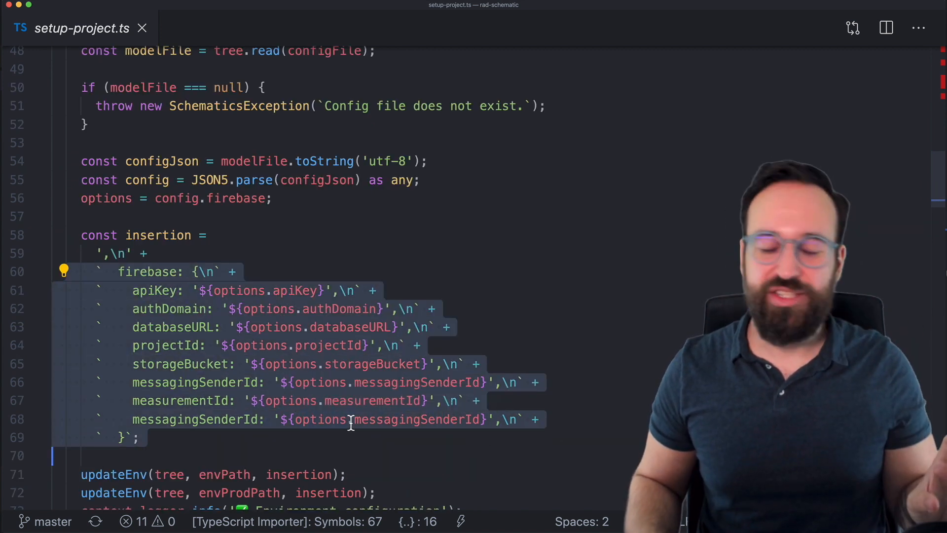
pyautogui.scroll(-3, 347, 424)
pyautogui.scroll(-5, 221, 403)
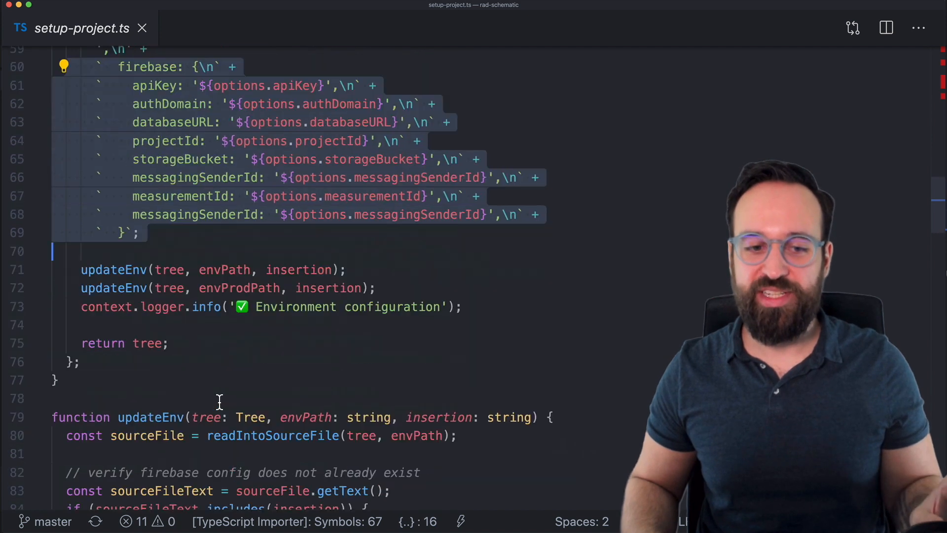
pyautogui.scroll(-5, 221, 403)
pyautogui.scroll(-5, 222, 403)
pyautogui.scroll(-3, 221, 403)
pyautogui.scroll(-5, 219, 400)
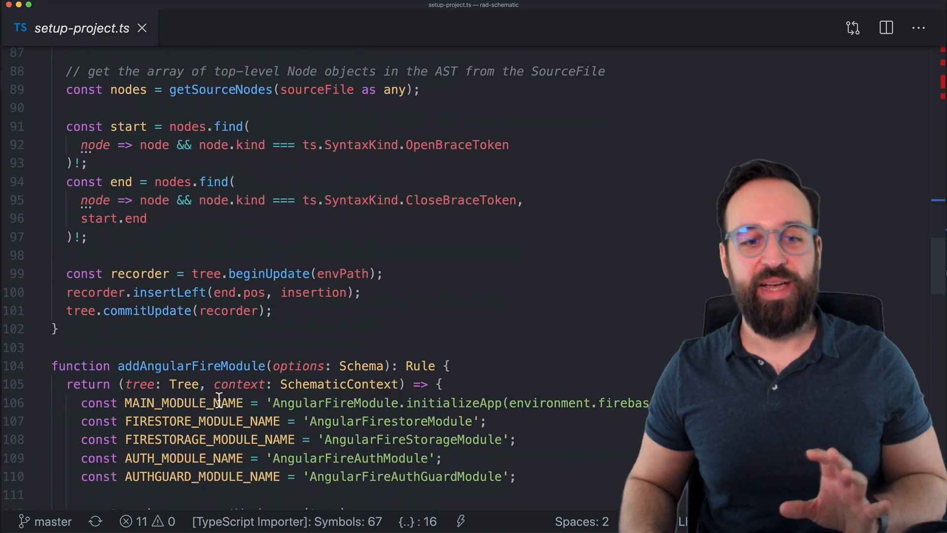
pyautogui.scroll(-5, 219, 399)
pyautogui.scroll(-5, 220, 399)
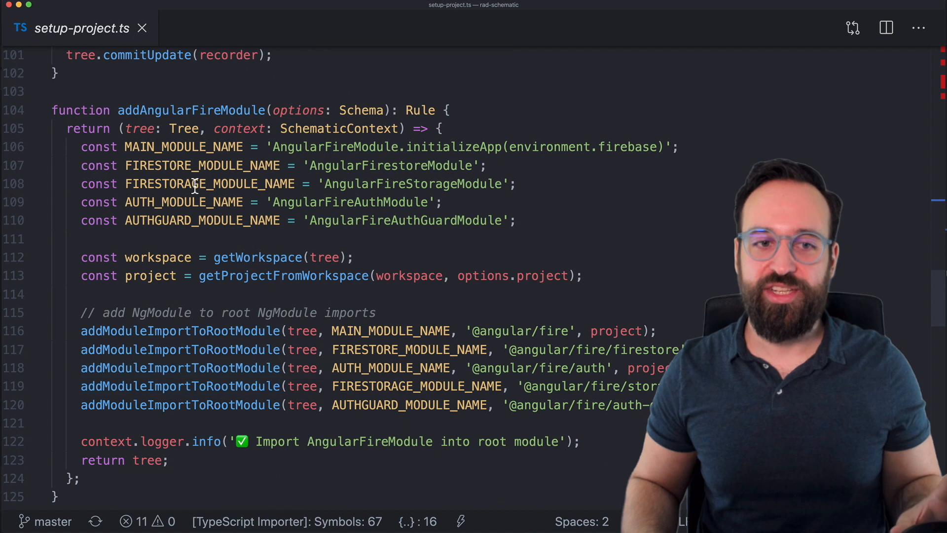
# Highlight the AngularFire module name constants and the fire/auth import path.
pyautogui.moveTo(134, 147); pyautogui.dragTo(285, 221)
pyautogui.click(274, 239)
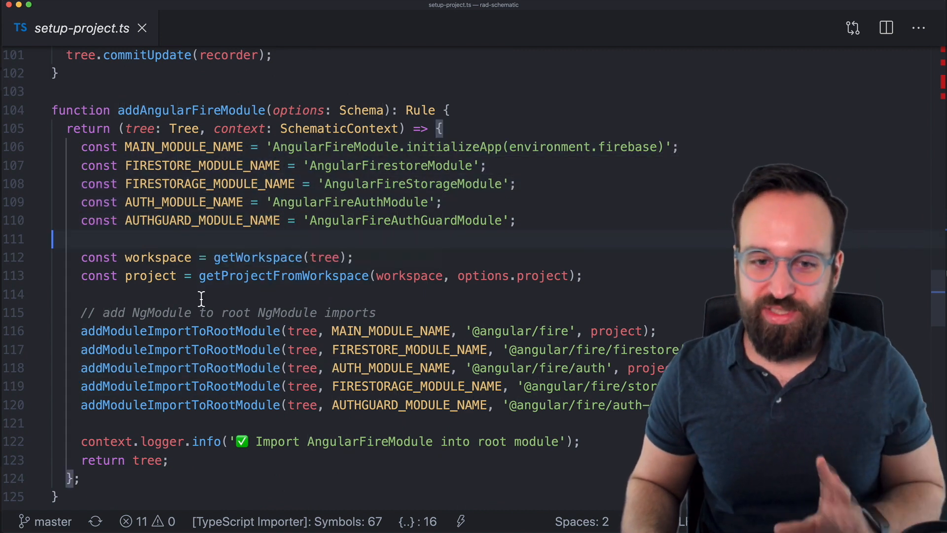
pyautogui.scroll(-3, 207, 302)
pyautogui.scroll(-3, 478, 224)
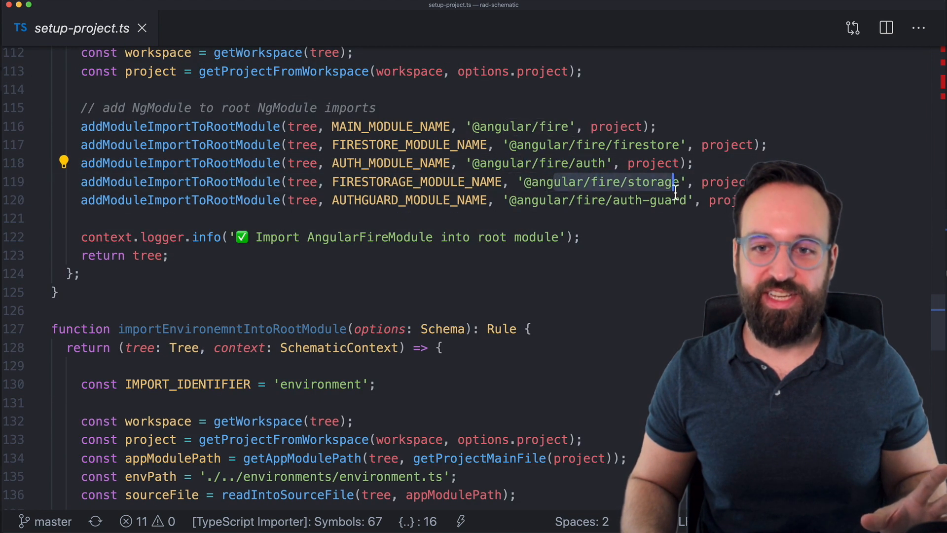
pyautogui.moveTo(584, 200); pyautogui.dragTo(645, 204)
pyautogui.scroll(-4, 383, 280)
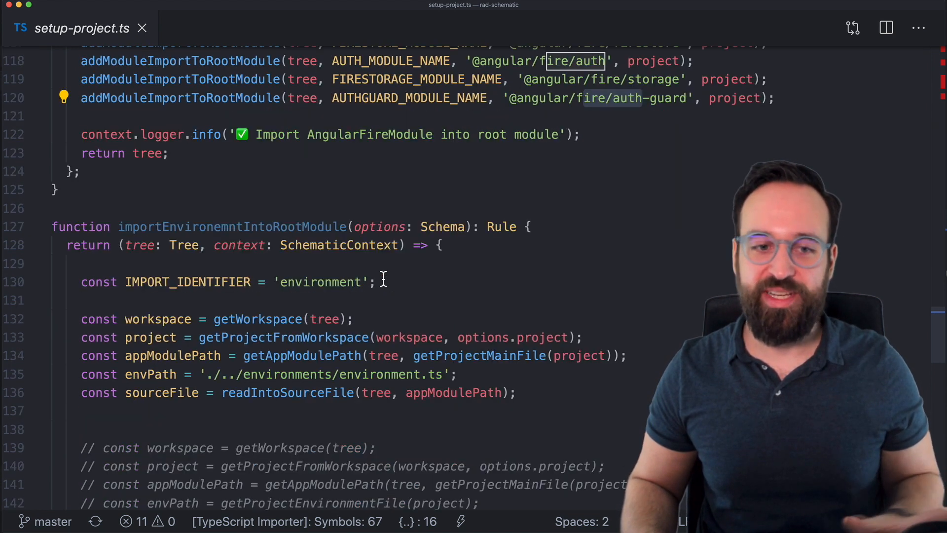
pyautogui.scroll(-5, 277, 290)
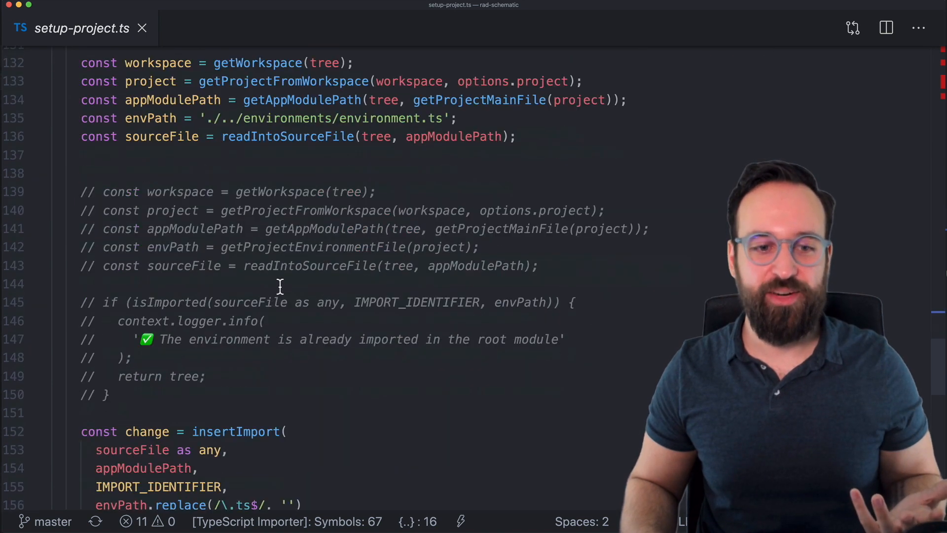
pyautogui.scroll(-5, 274, 285)
pyautogui.scroll(-3, 273, 281)
pyautogui.scroll(-5, 272, 281)
pyautogui.scroll(-3, 273, 282)
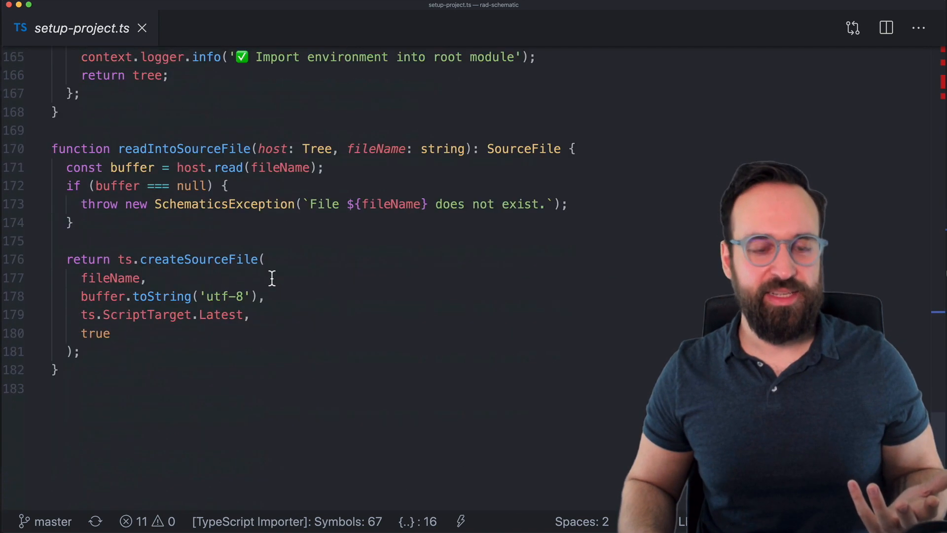
pyautogui.scroll(10, 273, 281)
pyautogui.scroll(12, 274, 282)
pyautogui.scroll(8, 275, 282)
pyautogui.scroll(6, 278, 282)
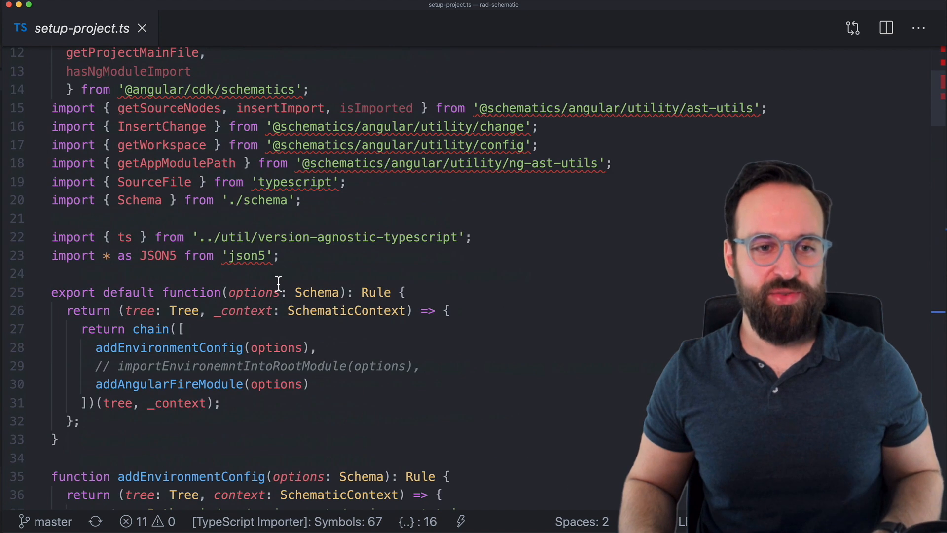
# Show the Explorer and open ng-add/index.ts, highlighting the firebase package in addPackageJsonDependencies.
pyautogui.press('super+b')
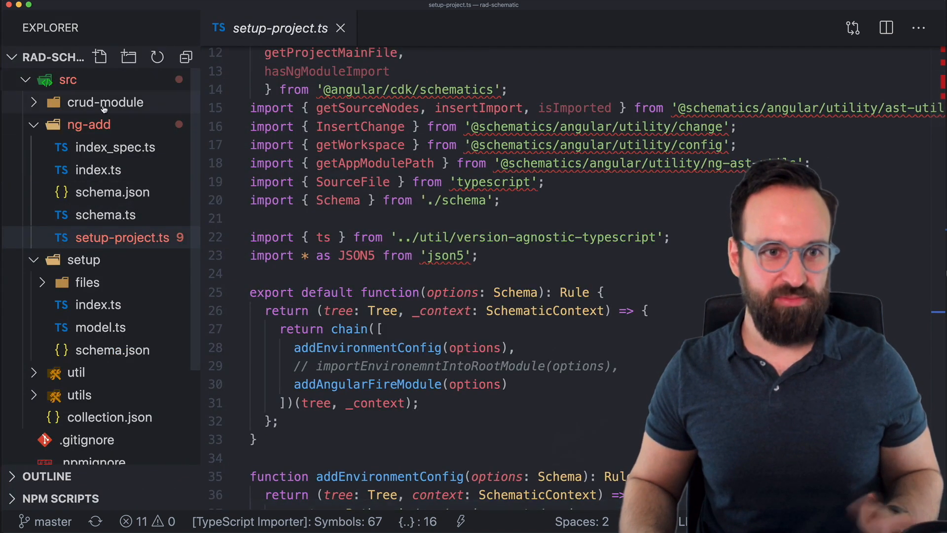
pyautogui.click(104, 104)
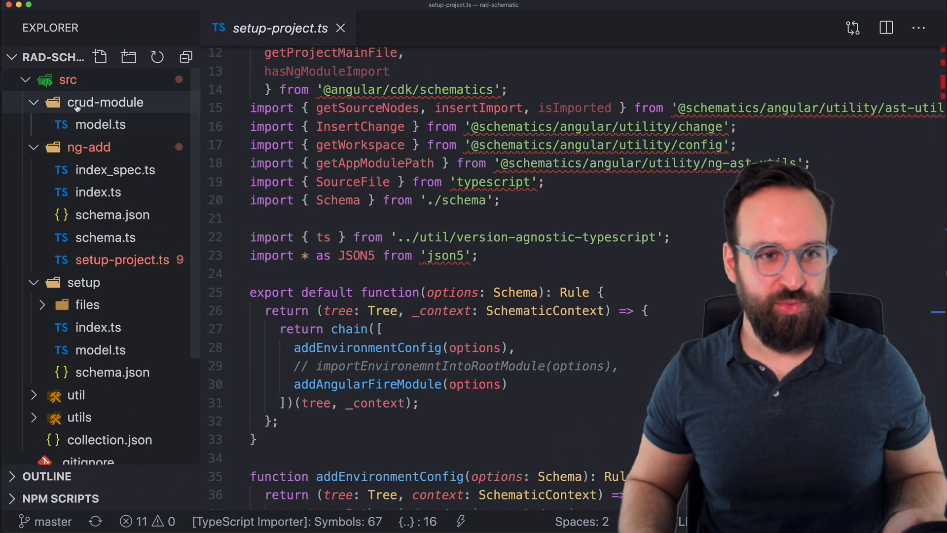
pyautogui.click(59, 103)
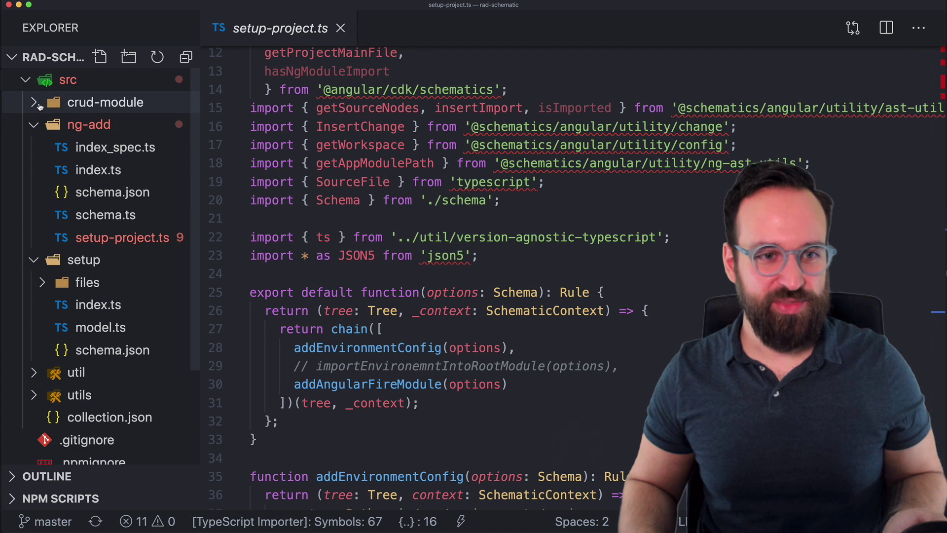
pyautogui.click(98, 169)
pyautogui.scroll(-5, 481, 296)
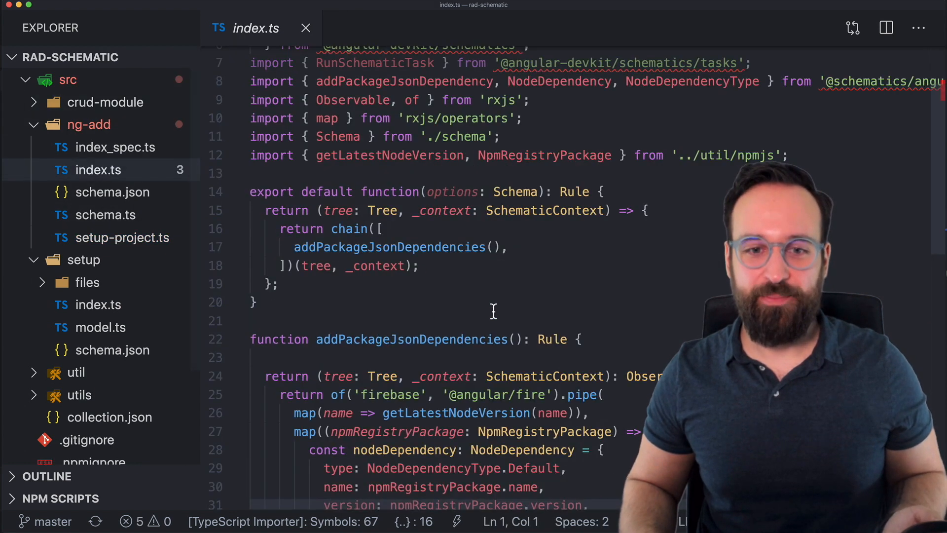
pyautogui.scroll(-5, 481, 295)
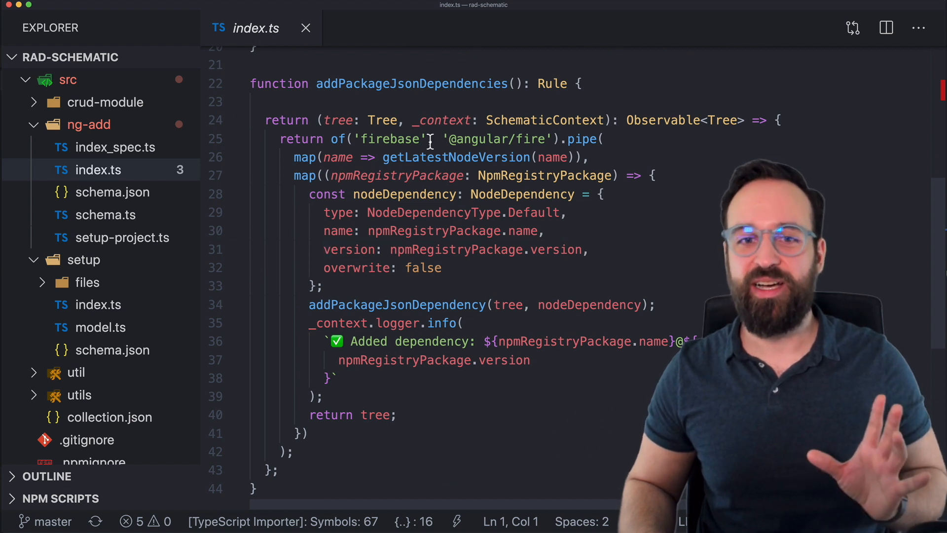
pyautogui.moveTo(372, 138); pyautogui.dragTo(555, 139)
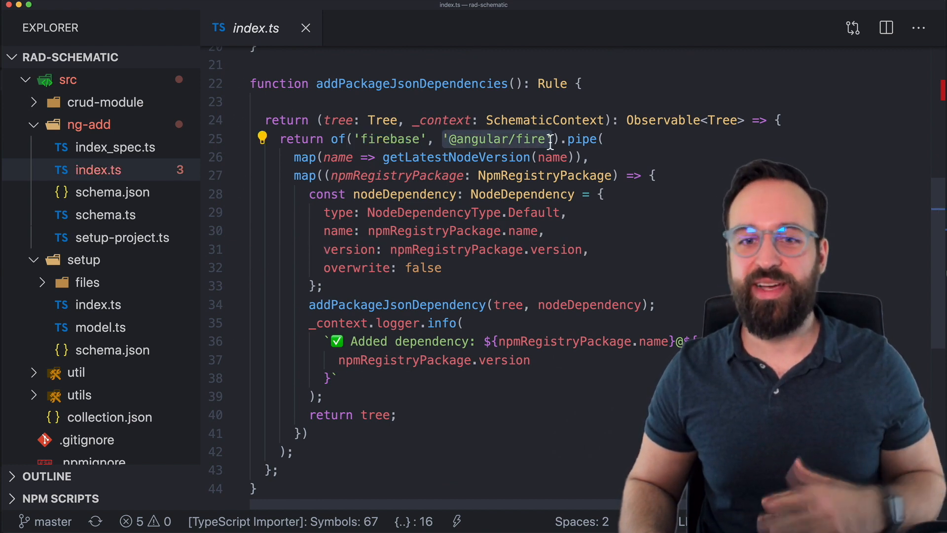
pyautogui.moveTo(456, 157)
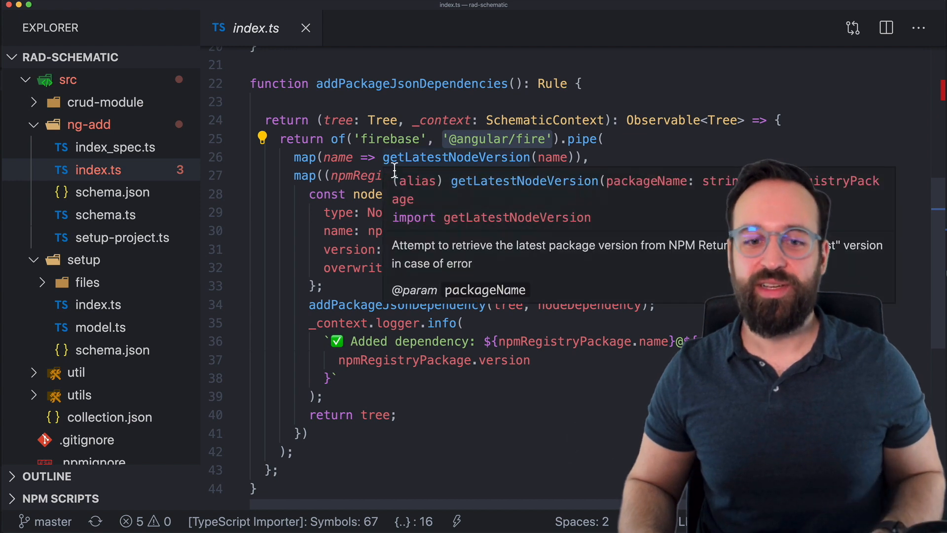
pyautogui.scroll(-3, 393, 222)
pyautogui.scroll(2, 395, 222)
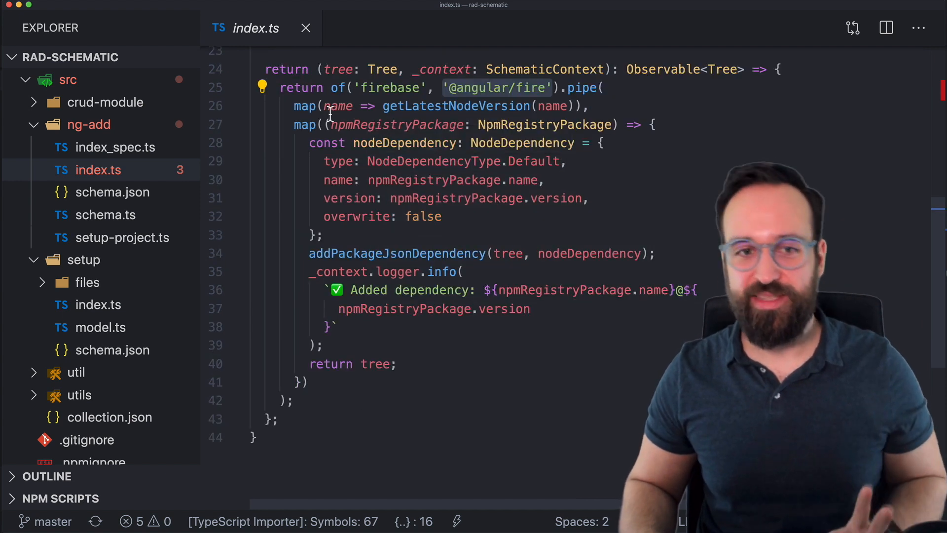
pyautogui.scroll(5, 329, 113)
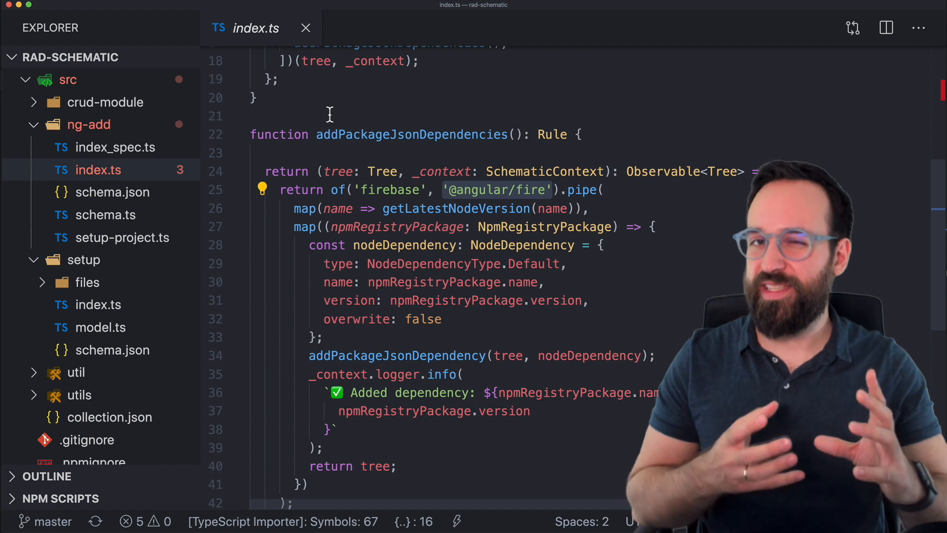
pyautogui.moveTo(117, 123)
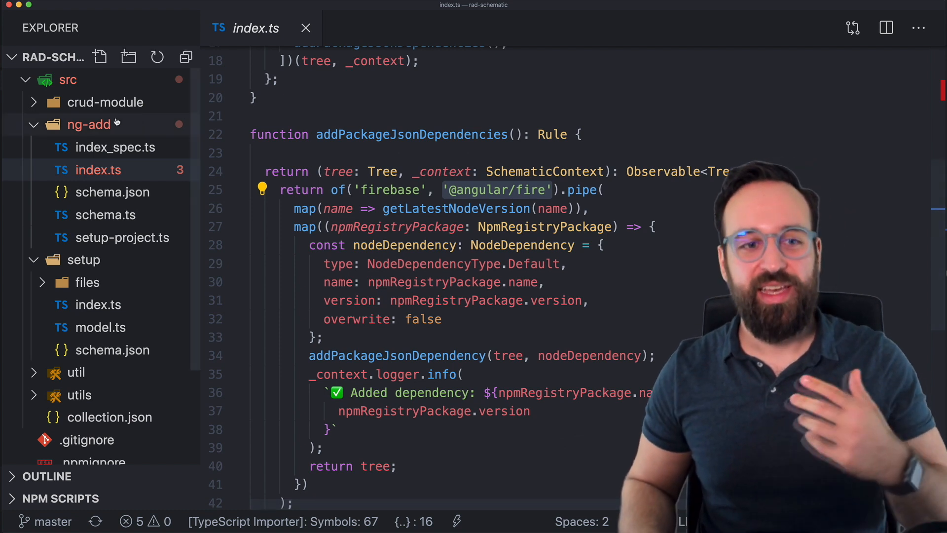
# Collapse ng-add and expand setup > files > pages > entity-list, widening the Explorer to show the template file names.
pyautogui.click(96, 126)
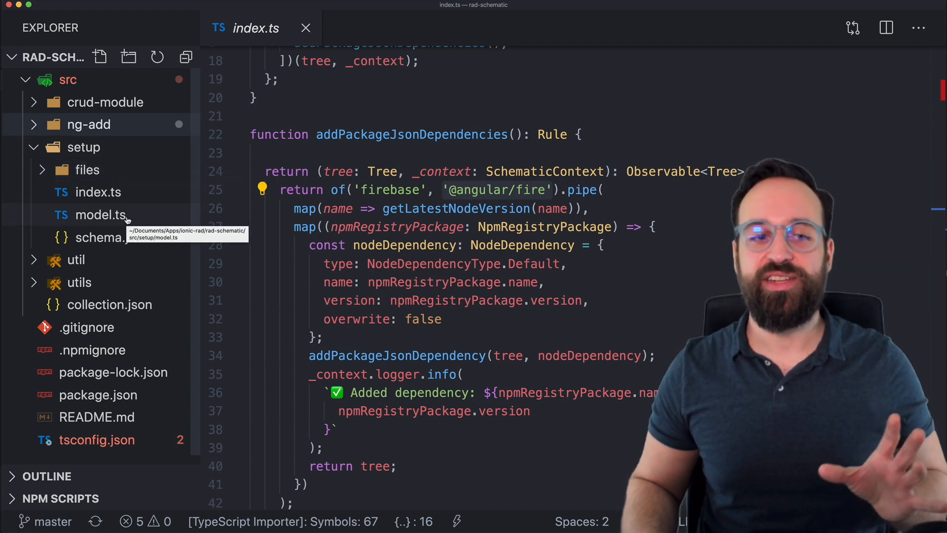
pyautogui.click(87, 172)
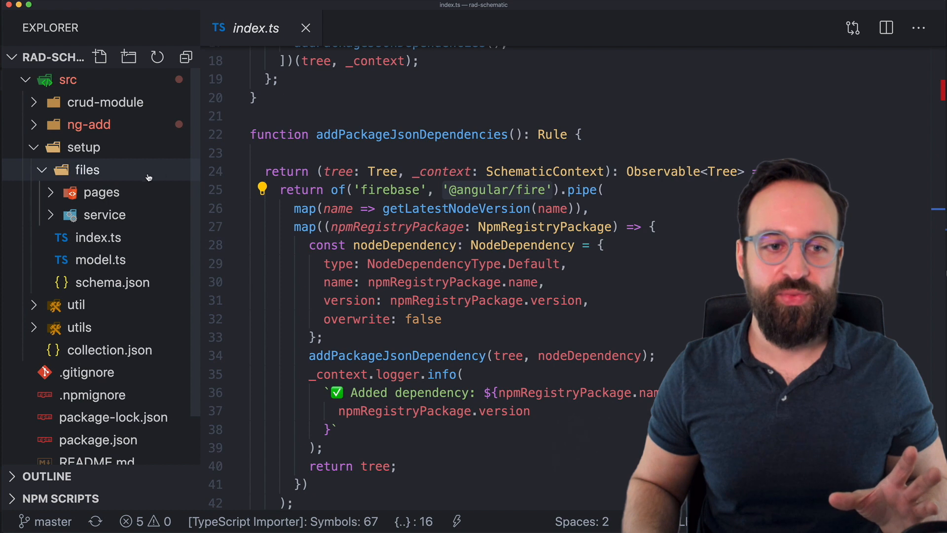
pyautogui.click(101, 193)
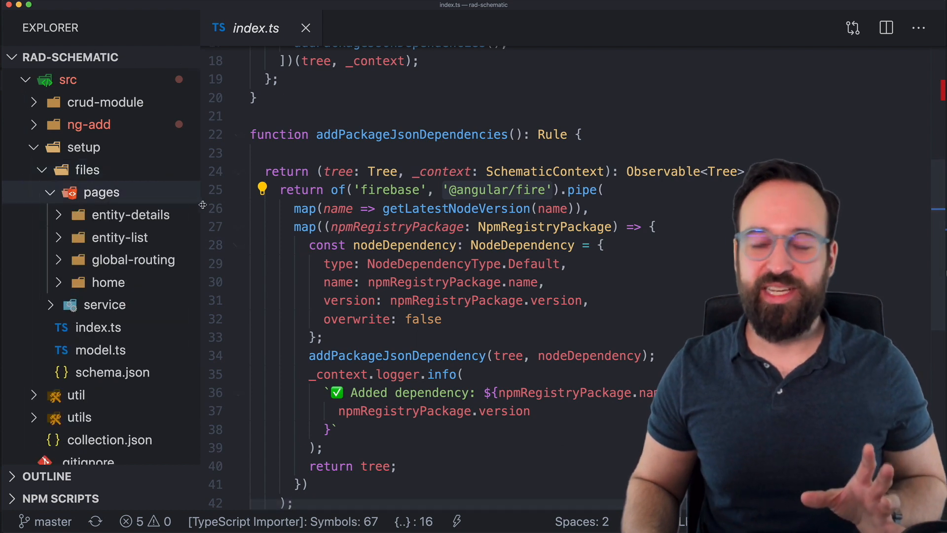
pyautogui.moveTo(203, 205); pyautogui.dragTo(238, 205)
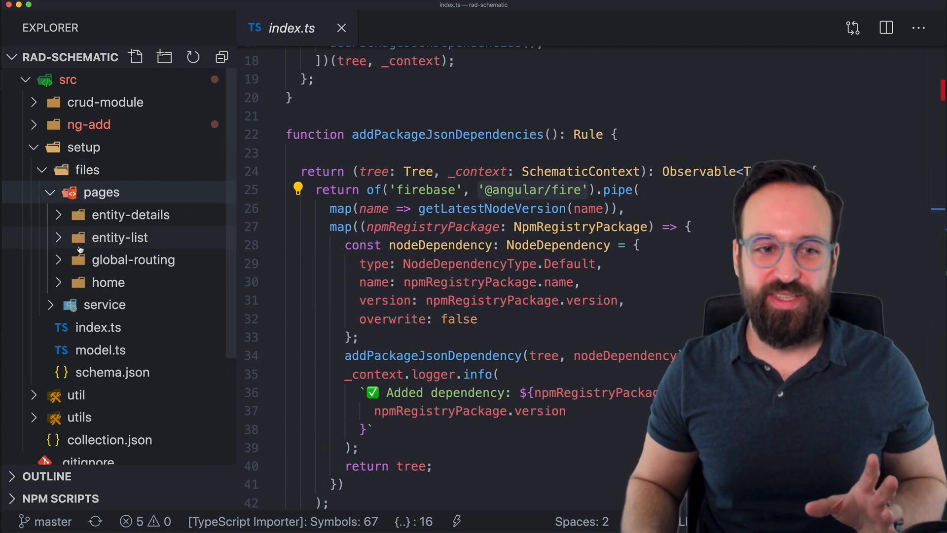
pyautogui.click(104, 237)
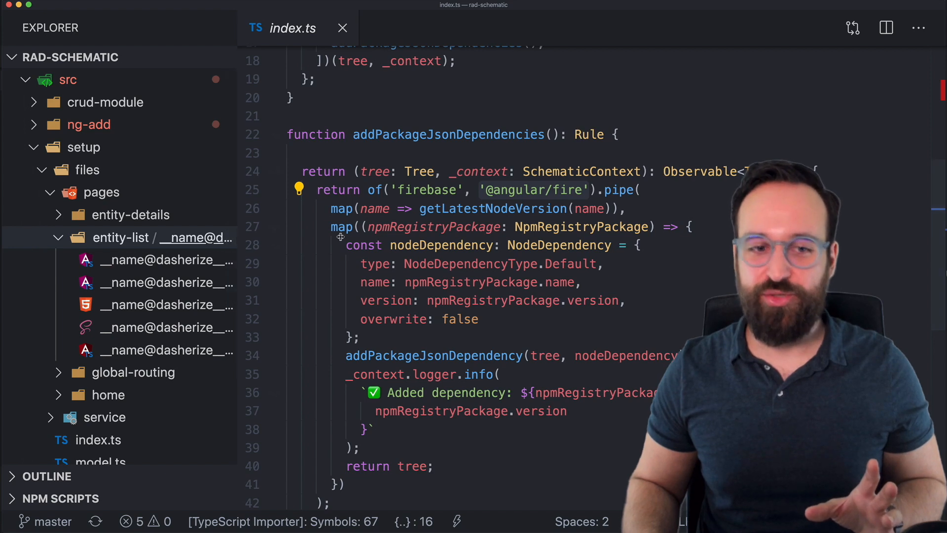
pyautogui.moveTo(238, 252); pyautogui.dragTo(379, 252)
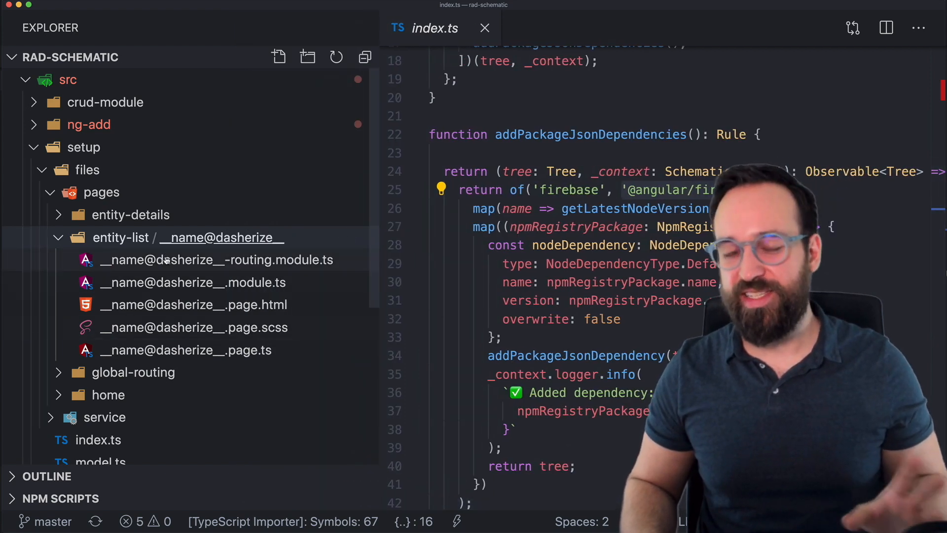
# Open the entity-list routing module template and highlight the templated Page class name on line 4.
pyautogui.click(167, 259)
pyautogui.moveTo(377, 242); pyautogui.dragTo(279, 241)
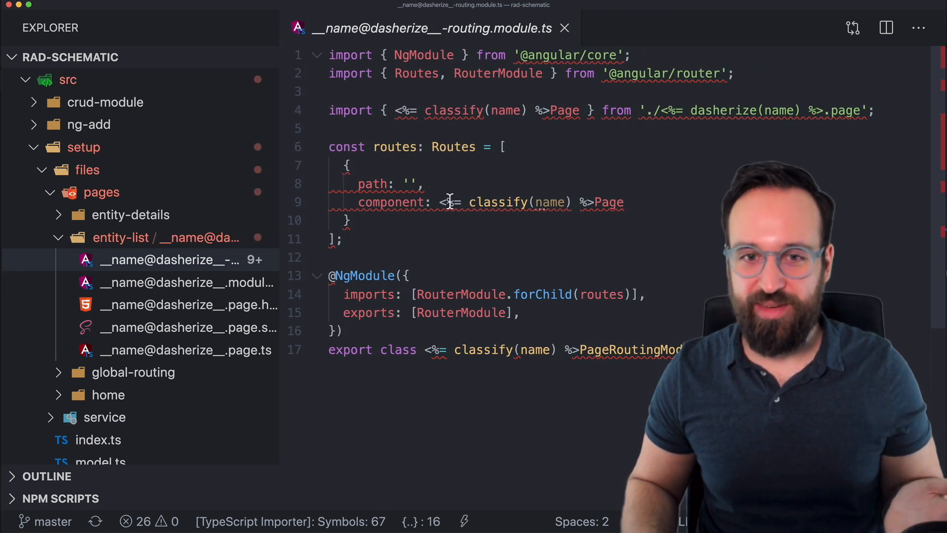
pyautogui.moveTo(394, 111); pyautogui.dragTo(585, 111)
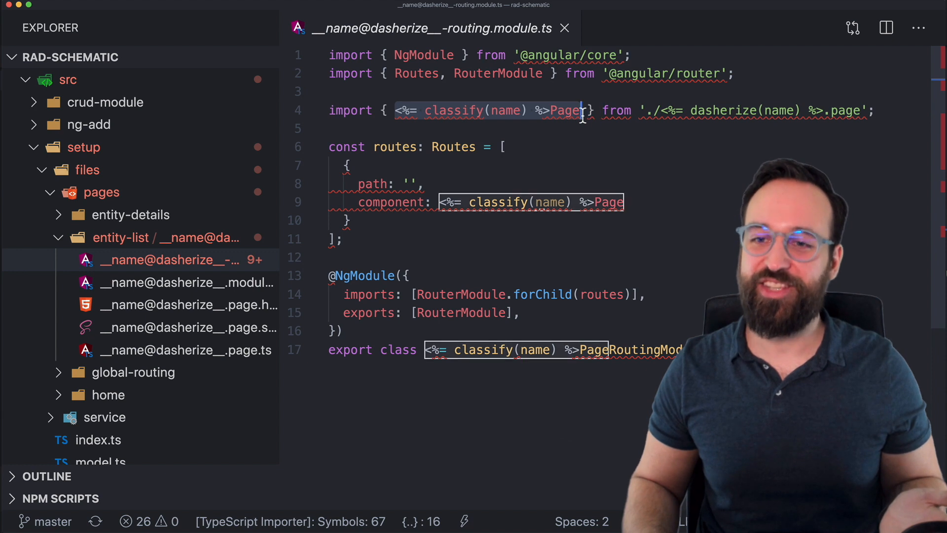
pyautogui.click(546, 148)
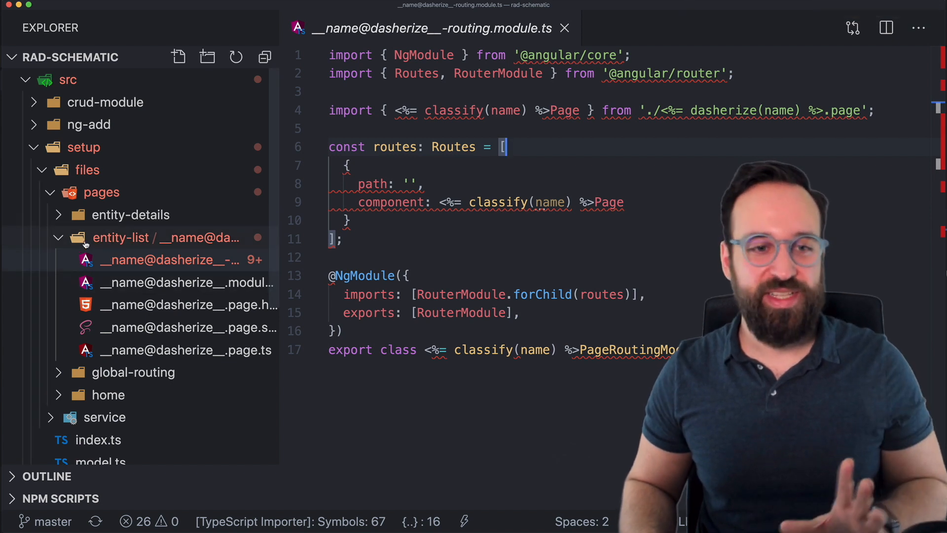
# Open the entity-details routing module, glance at the rad-config.json window, then open the details module template.
pyautogui.click(60, 215)
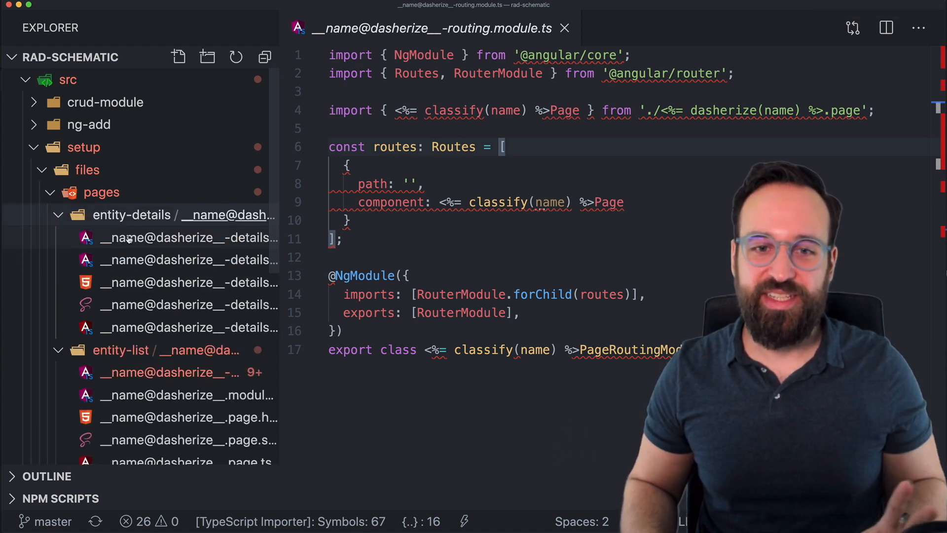
pyautogui.click(129, 239)
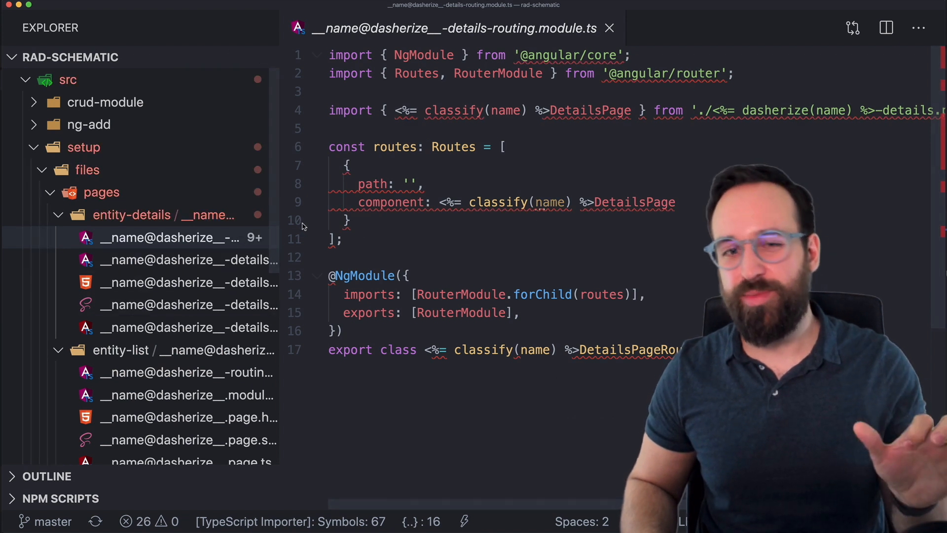
pyautogui.moveTo(282, 222); pyautogui.dragTo(314, 222)
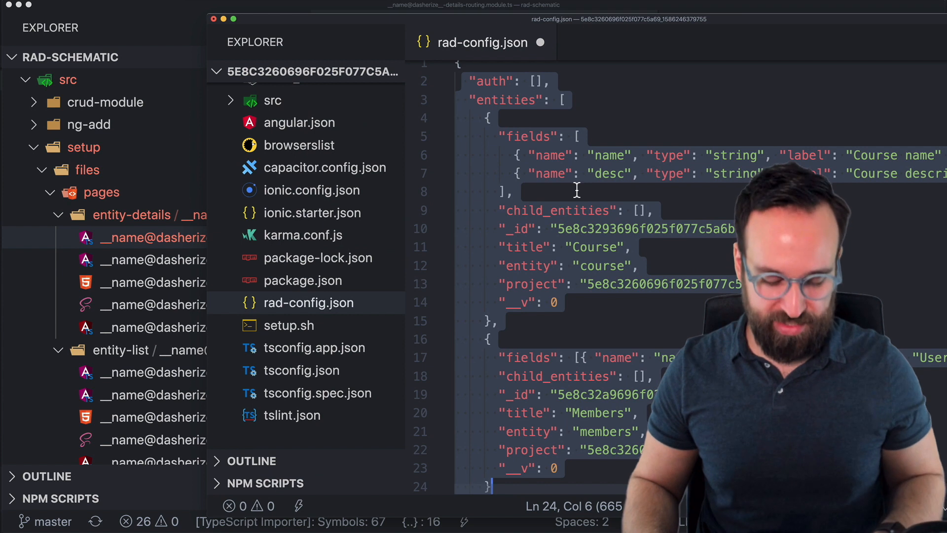
pyautogui.hotkey('ctrl', 'b')
pyautogui.moveTo(209, 14); pyautogui.dragTo(278, 10)
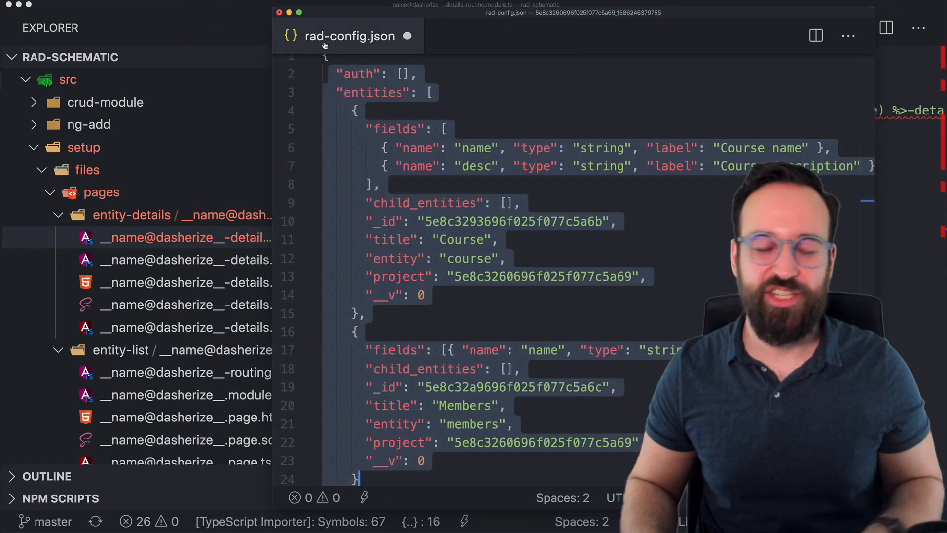
pyautogui.click(418, 113)
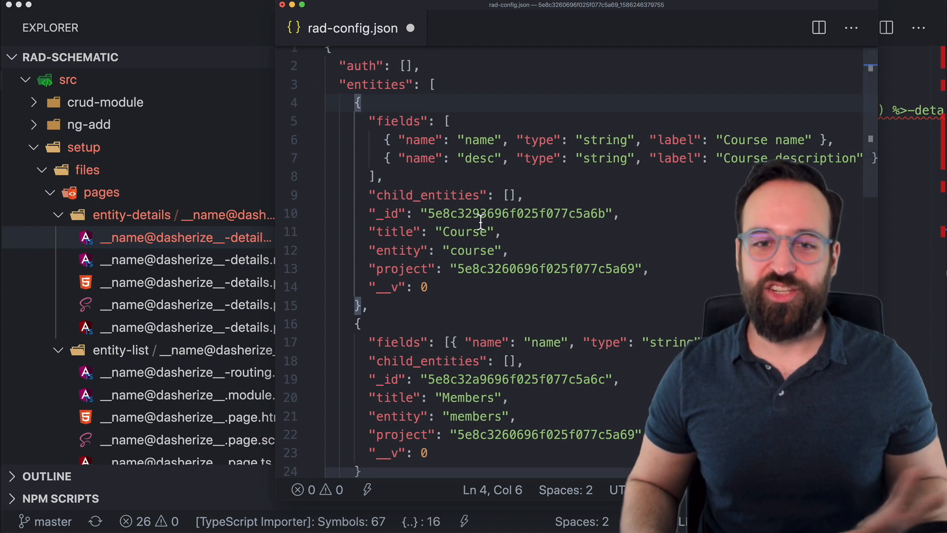
pyautogui.click(146, 261)
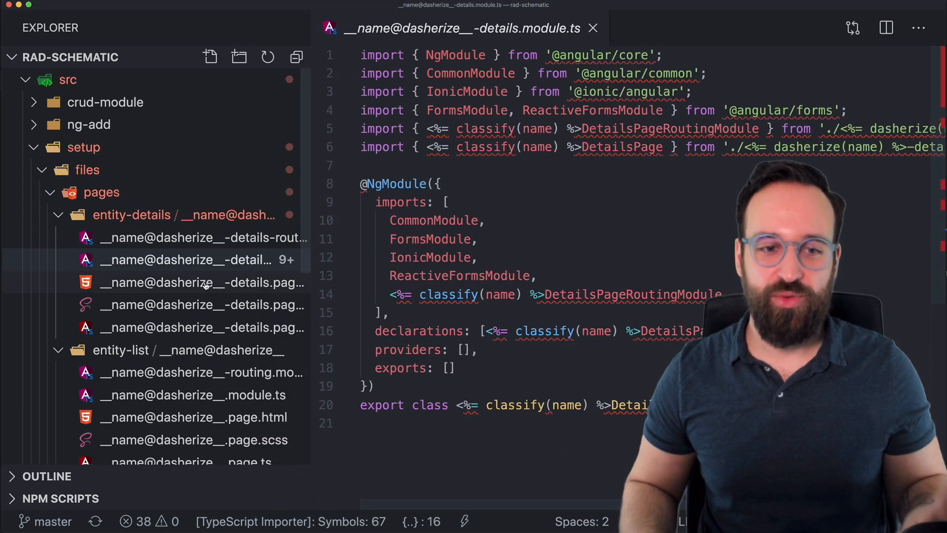
pyautogui.scroll(-5, 206, 285)
# Open global-routing's app-routing.module.ts and highlight the pluralize call in the route path.
pyautogui.click(134, 331)
pyautogui.click(147, 354)
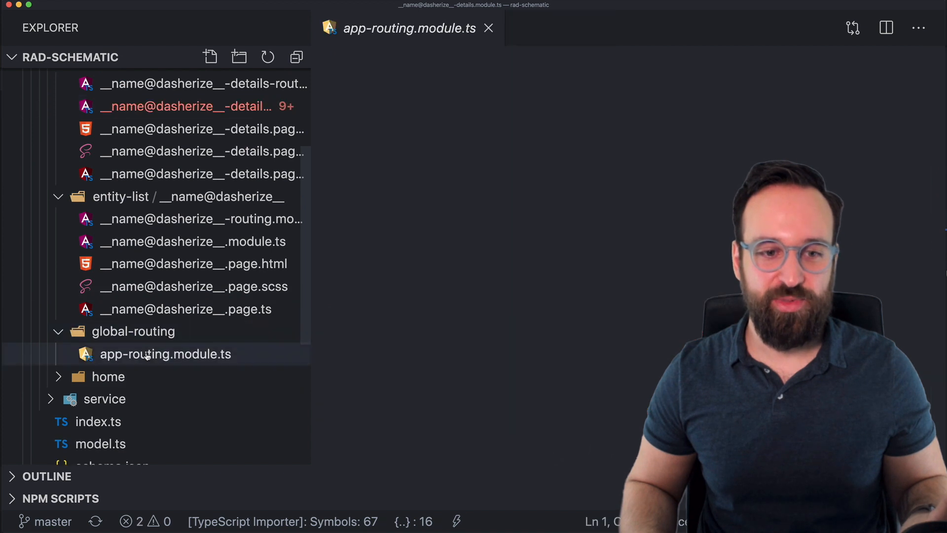
pyautogui.press('super+b')
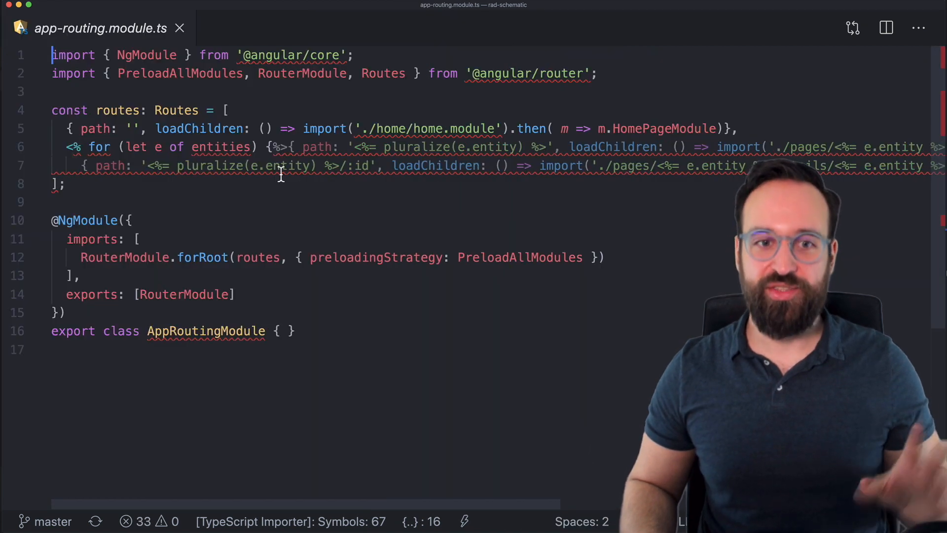
pyautogui.moveTo(178, 166); pyautogui.dragTo(291, 166)
pyautogui.click(437, 182)
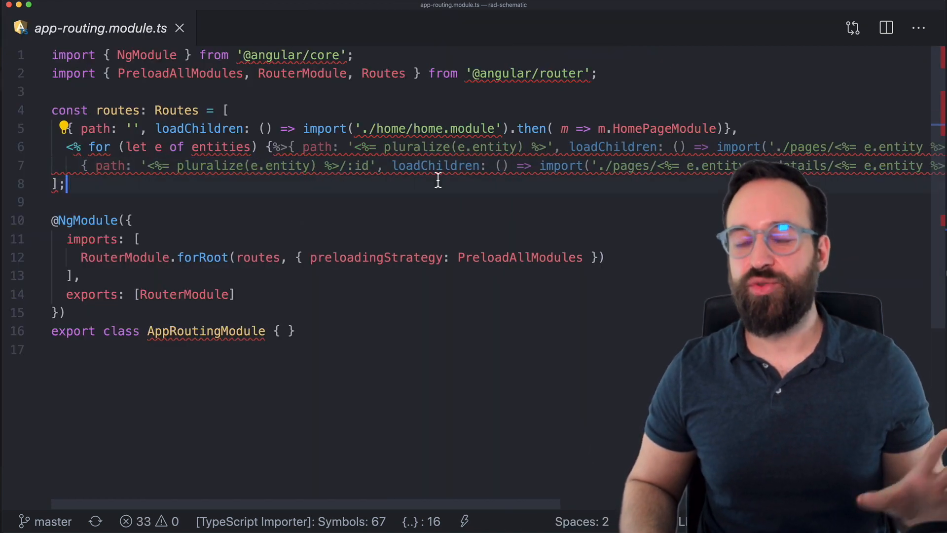
pyautogui.press('super+b')
pyautogui.moveTo(210, 202)
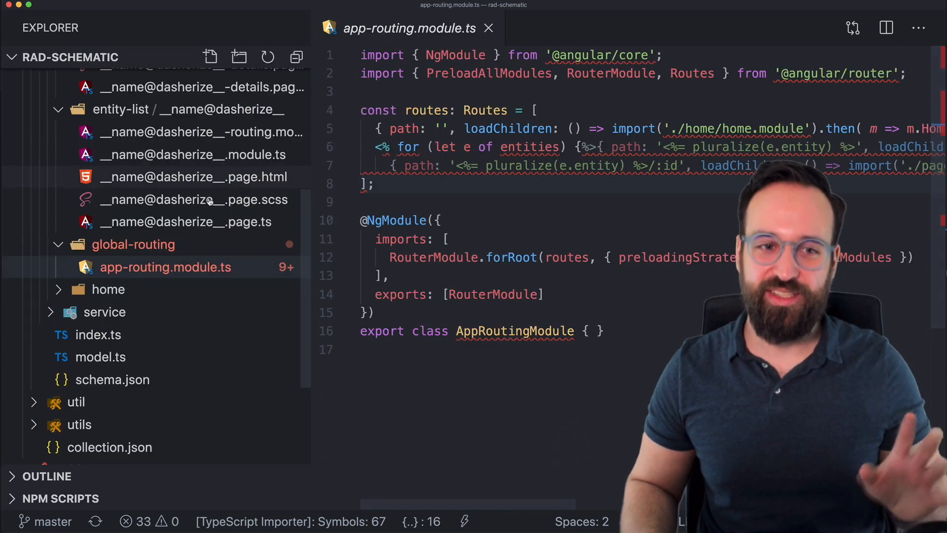
pyautogui.scroll(3, 226, 244)
pyautogui.scroll(3, 222, 251)
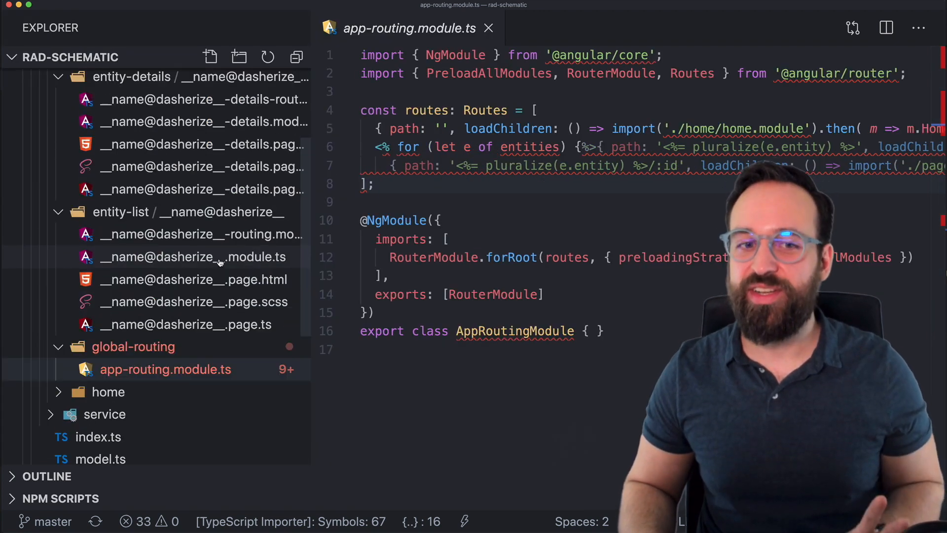
# Switch to the Firebase console in the browser and back to the editor.
pyautogui.press('super+Tab')
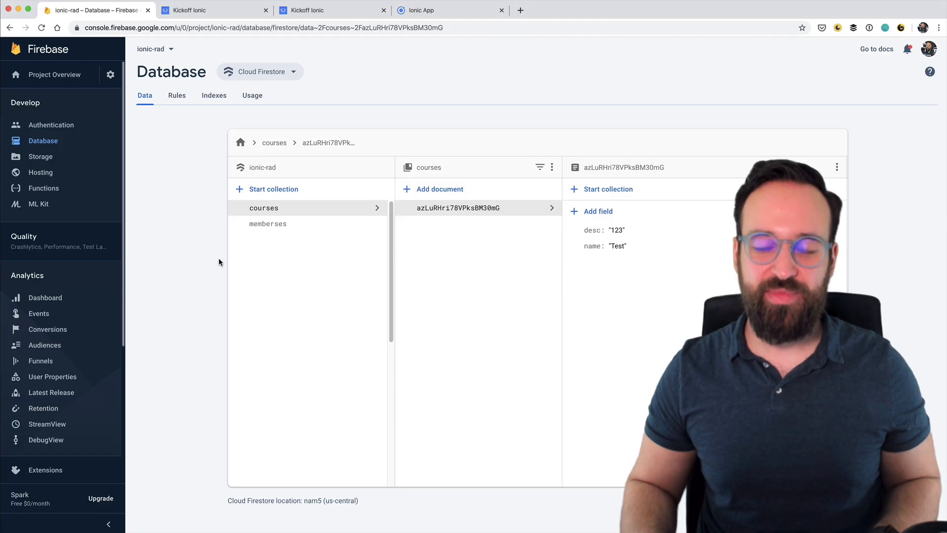
pyautogui.press('super+Tab')
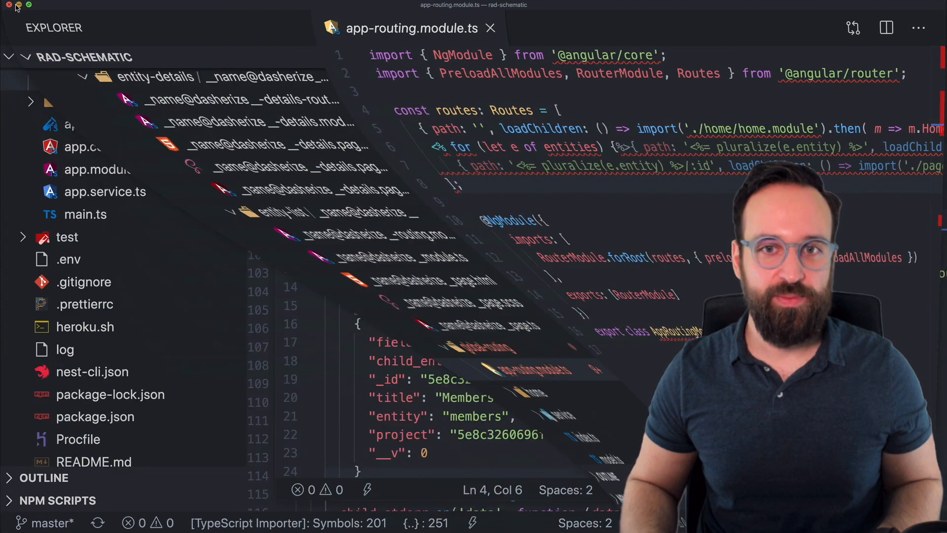
# Open the generated project's setup.sh full width and highlight the schematics CLI path on line 1.
pyautogui.click(525, 213)
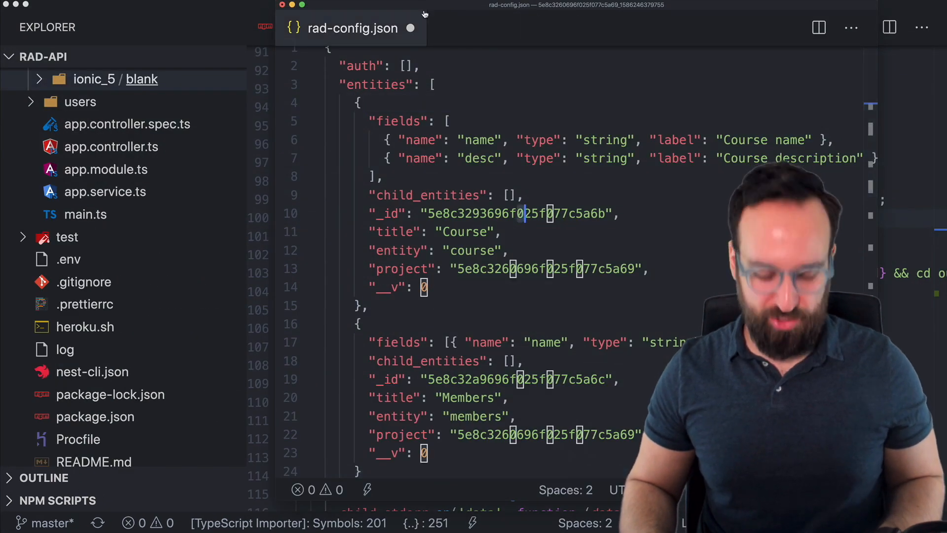
pyautogui.press('super+b')
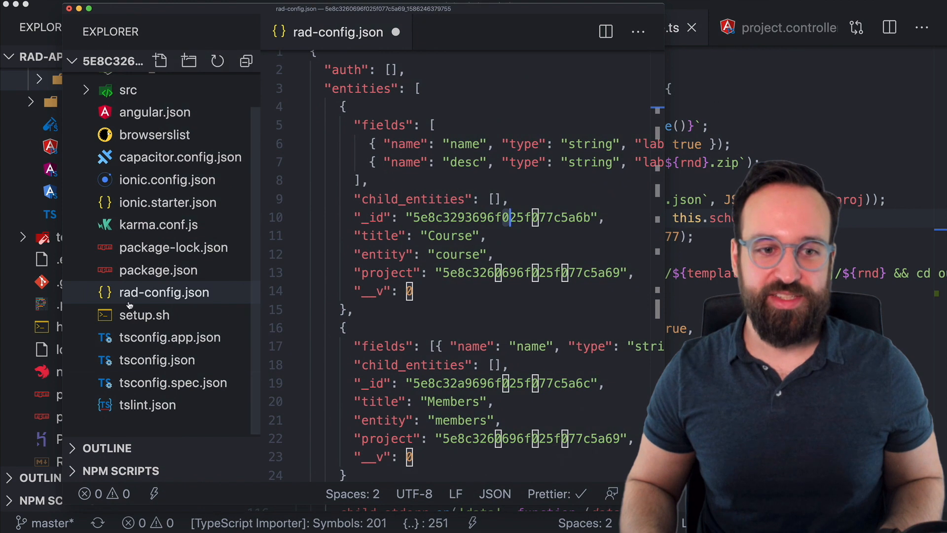
pyautogui.click(178, 315)
pyautogui.press('super+b')
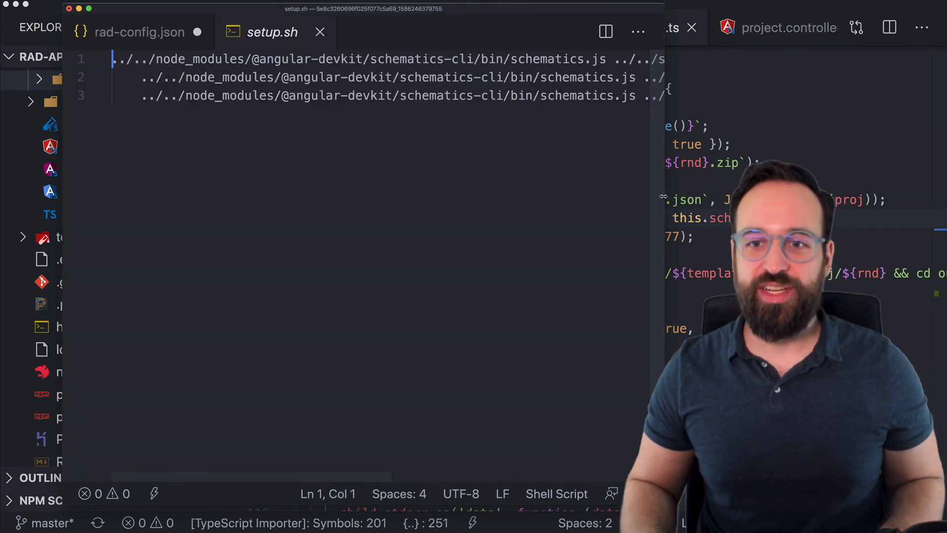
pyautogui.moveTo(649, 190); pyautogui.dragTo(943, 190)
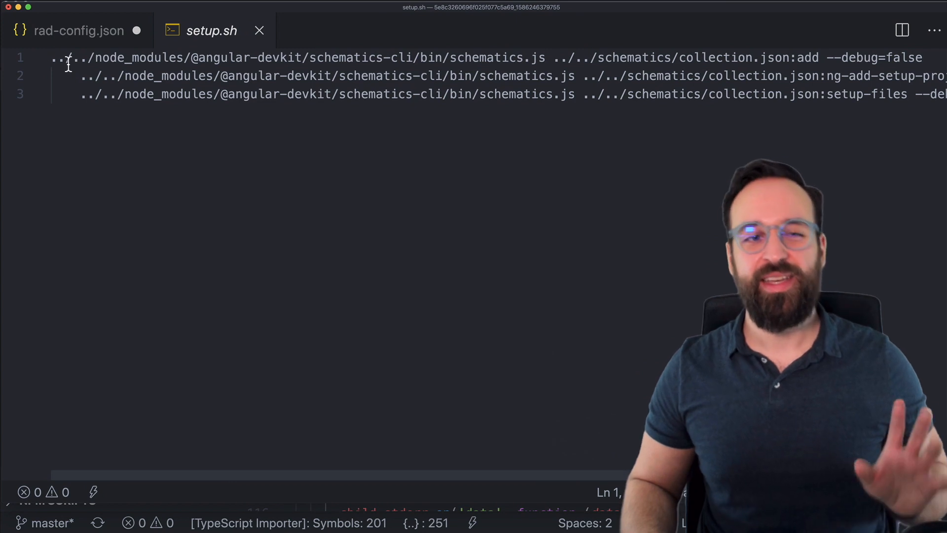
pyautogui.moveTo(52, 57); pyautogui.dragTo(554, 57)
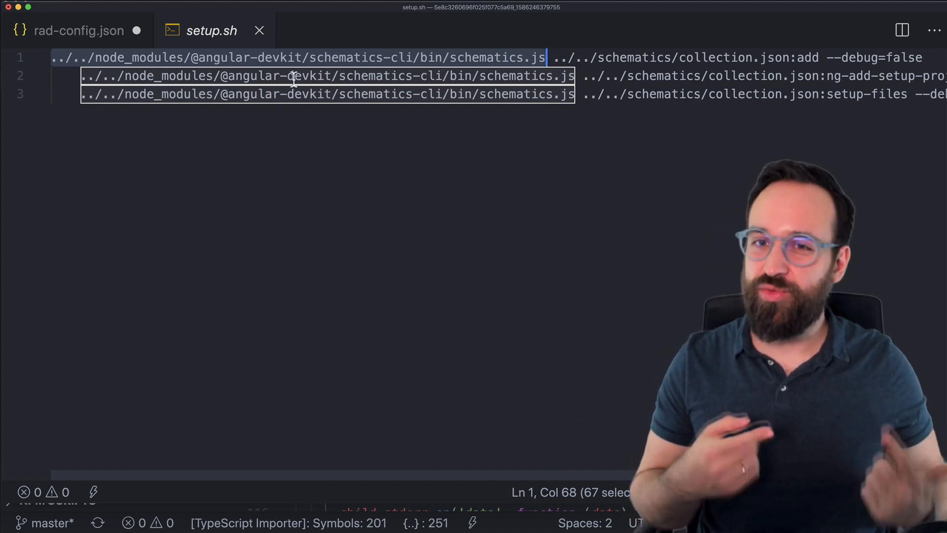
# Remove the leading indentation on lines 2 and 3 so the three commands align.
pyautogui.click(80, 76)
pyautogui.press('BackSpace')
pyautogui.press('BackSpace')
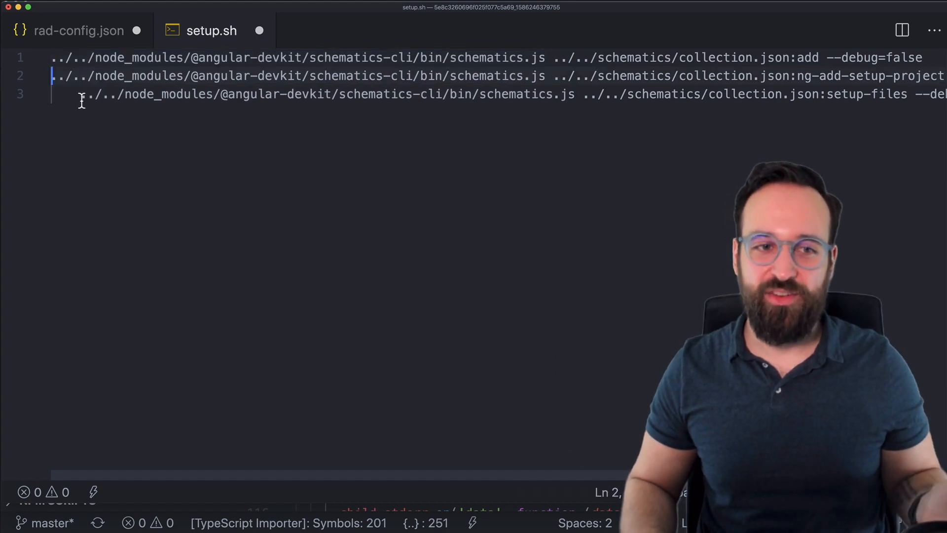
pyautogui.press('BackSpace')
pyautogui.press('BackSpace')
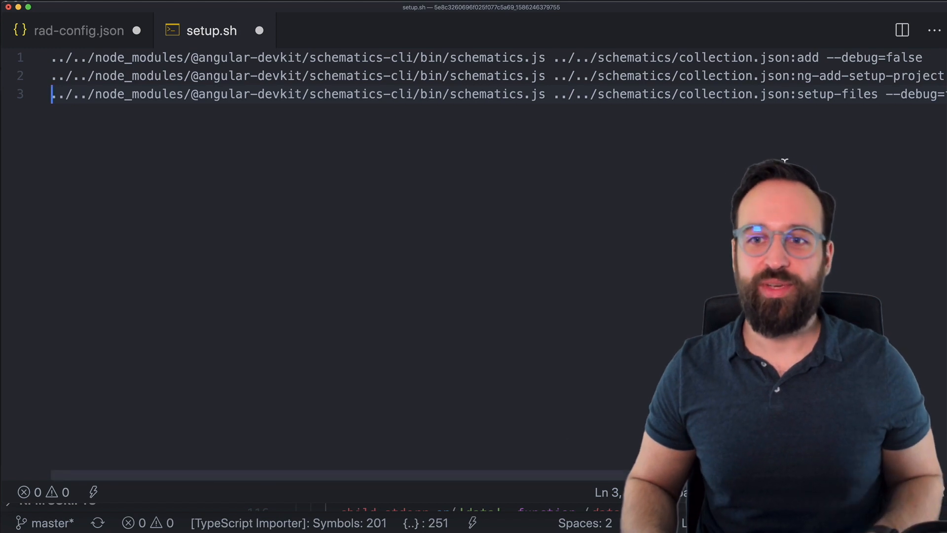
# Highlight the collection.json:add, ng-add-setup-project and setup-files schematic names, then show the file list.
pyautogui.moveTo(592, 58); pyautogui.dragTo(835, 57)
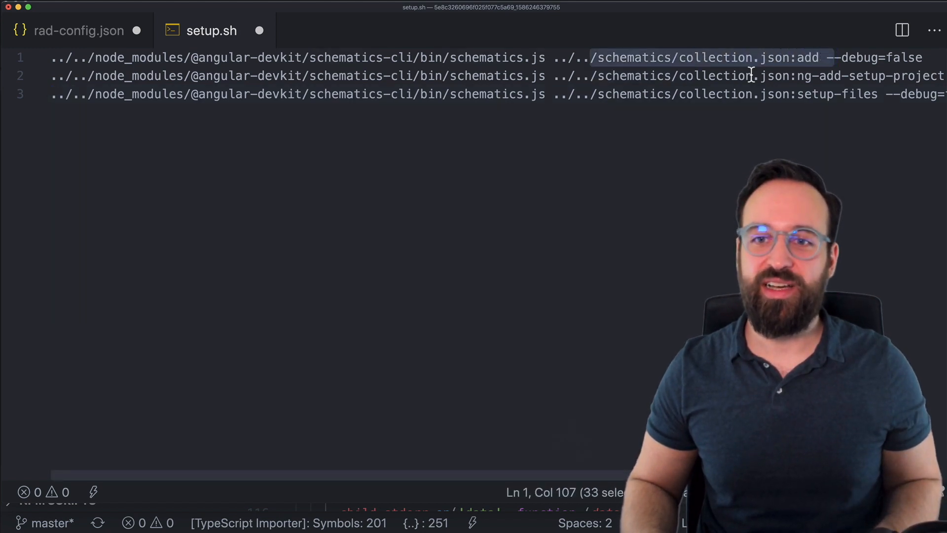
pyautogui.moveTo(768, 75); pyautogui.dragTo(898, 76)
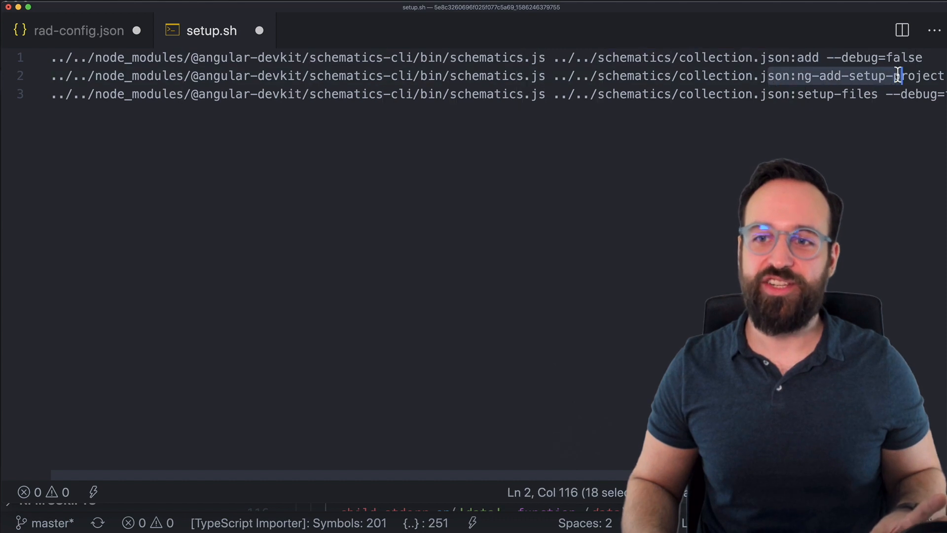
pyautogui.moveTo(798, 94); pyautogui.dragTo(902, 93)
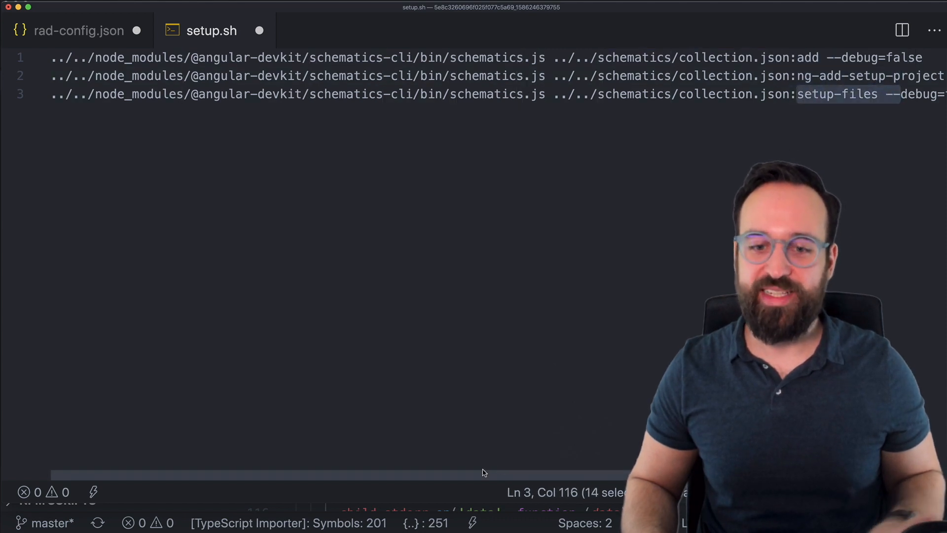
pyautogui.moveTo(485, 474)
pyautogui.mouseDown()
pyautogui.moveTo(603, 468)
pyautogui.moveTo(360, 460)
pyautogui.mouseUp()
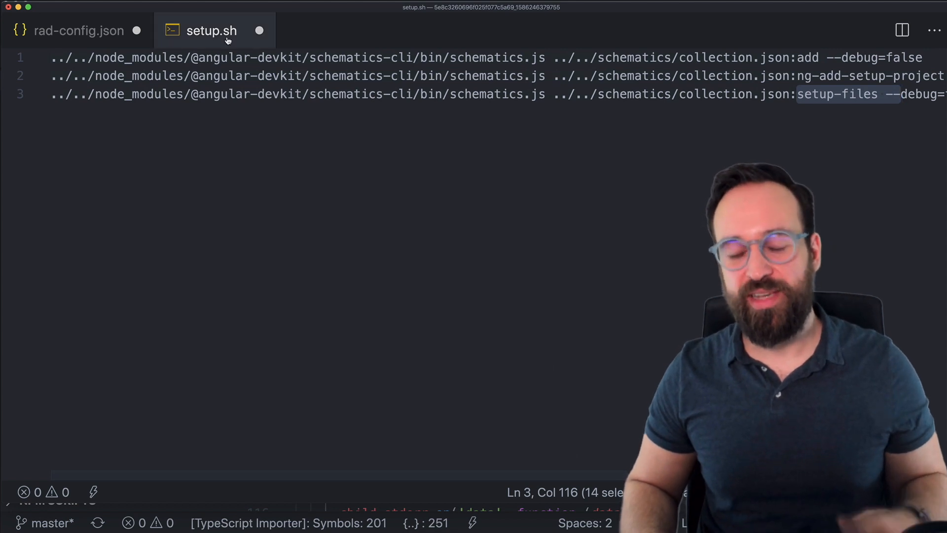
pyautogui.click(303, 76)
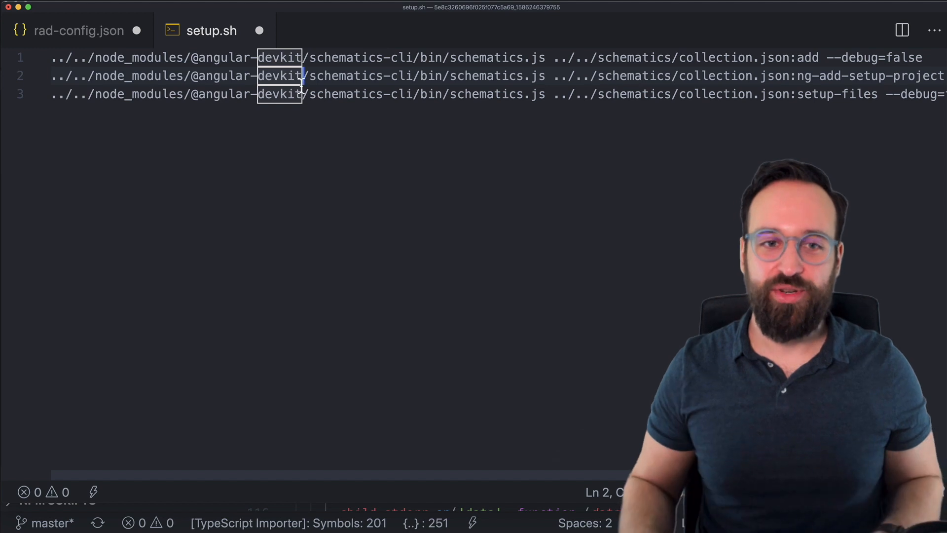
pyautogui.press('super+b')
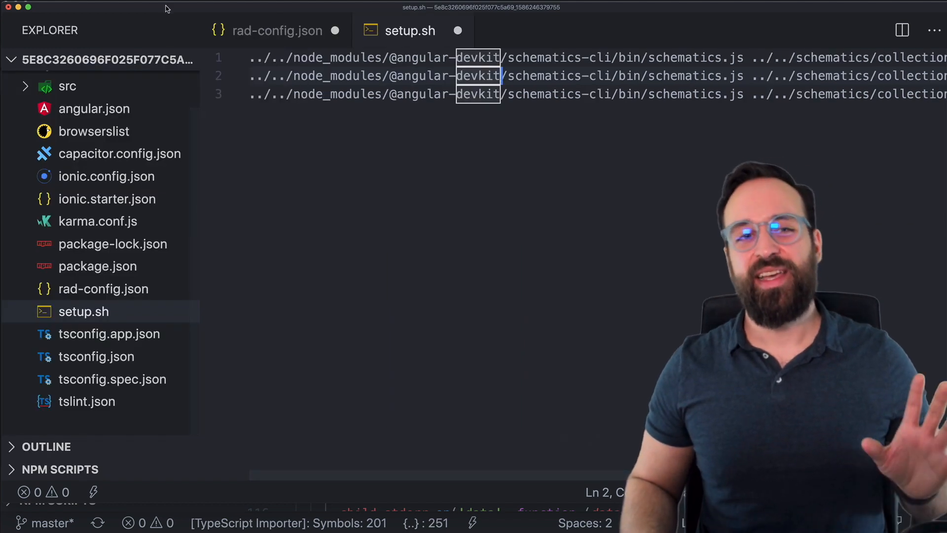
# Bring the rad-api window to front and browse in Finder into rad-schematic and rad-api.
pyautogui.press('super+grave')
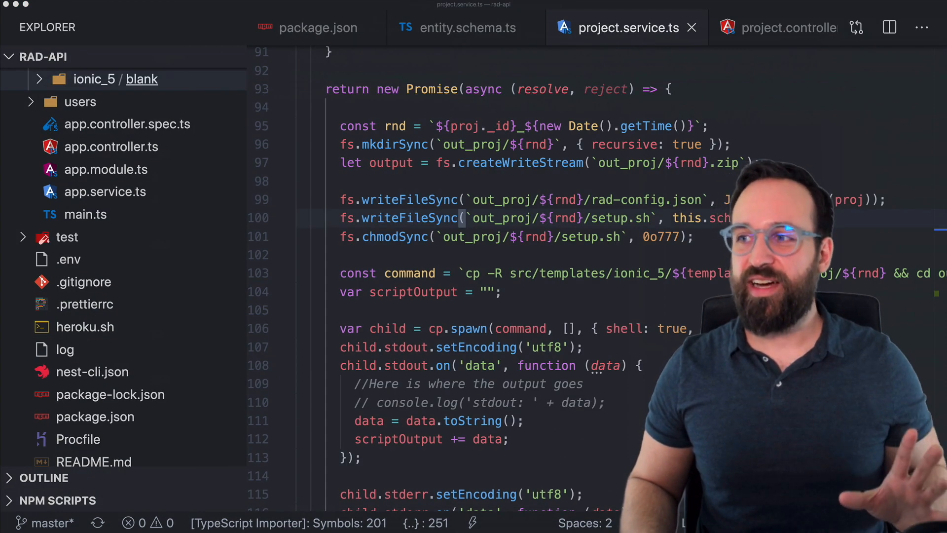
pyautogui.press('super+Tab')
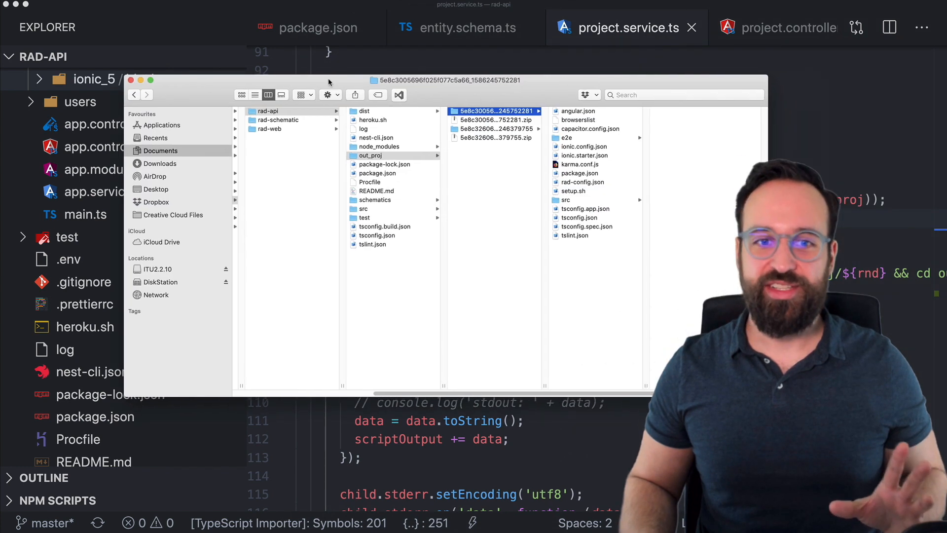
pyautogui.moveTo(326, 84); pyautogui.dragTo(277, 68)
pyautogui.click(234, 106)
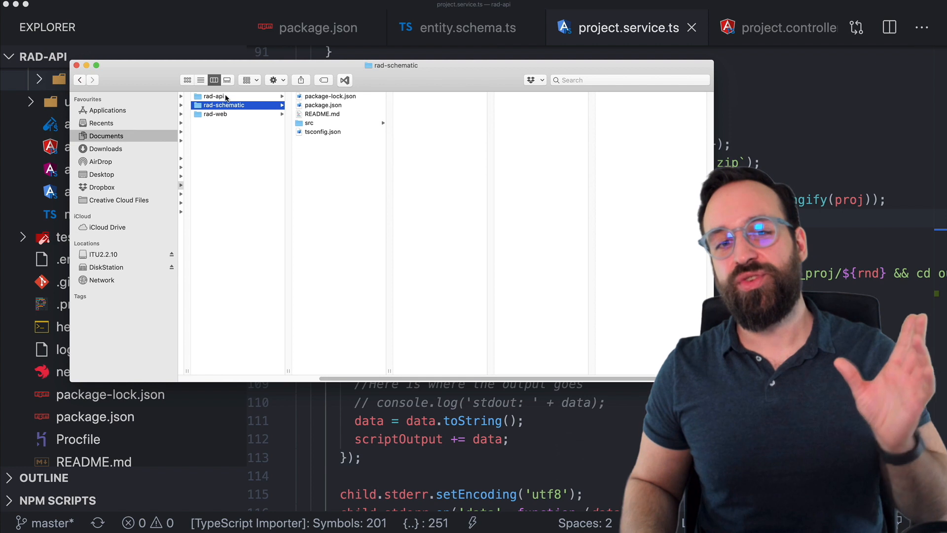
pyautogui.click(219, 96)
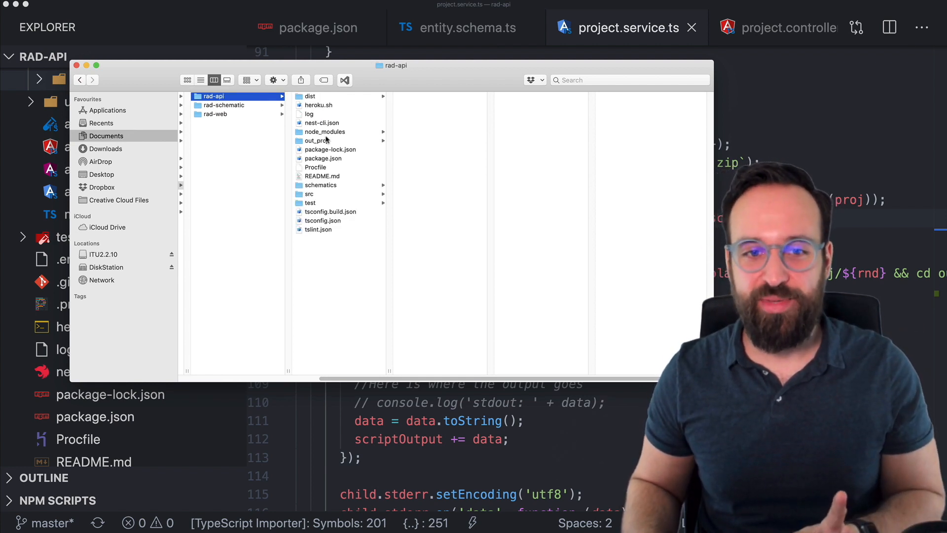
# Browse rad-api's schematics and utils folders in Finder, then close the Finder window.
pyautogui.click(324, 185)
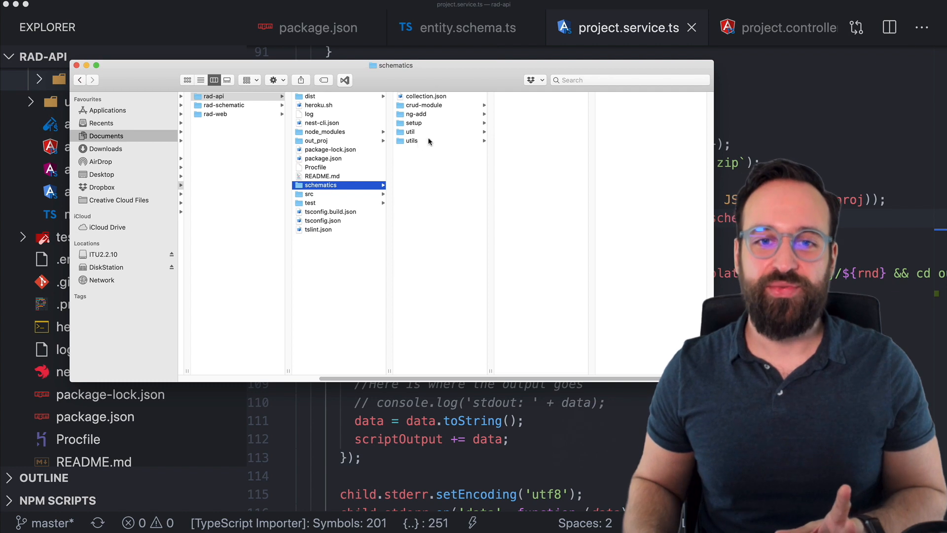
pyautogui.click(412, 140)
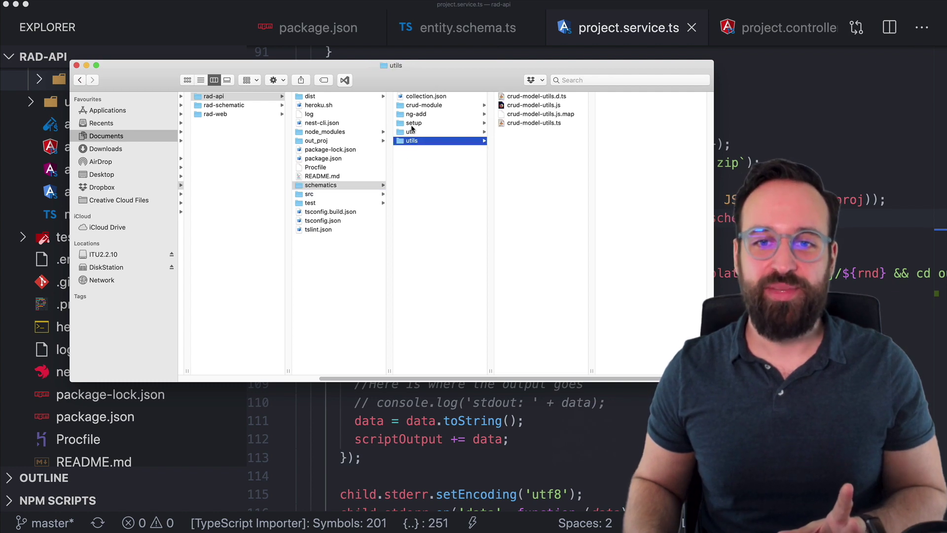
pyautogui.click(416, 172)
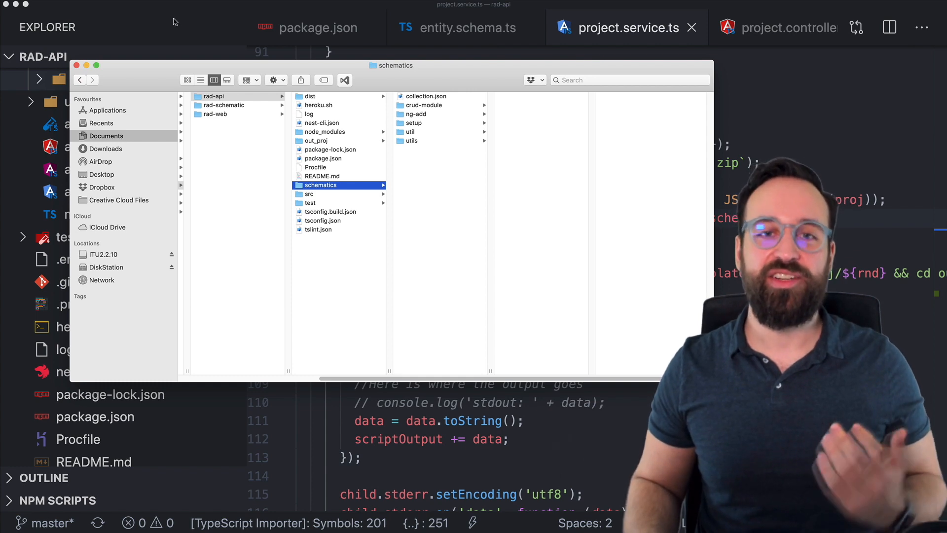
pyautogui.click(201, 50)
pyautogui.click(90, 419)
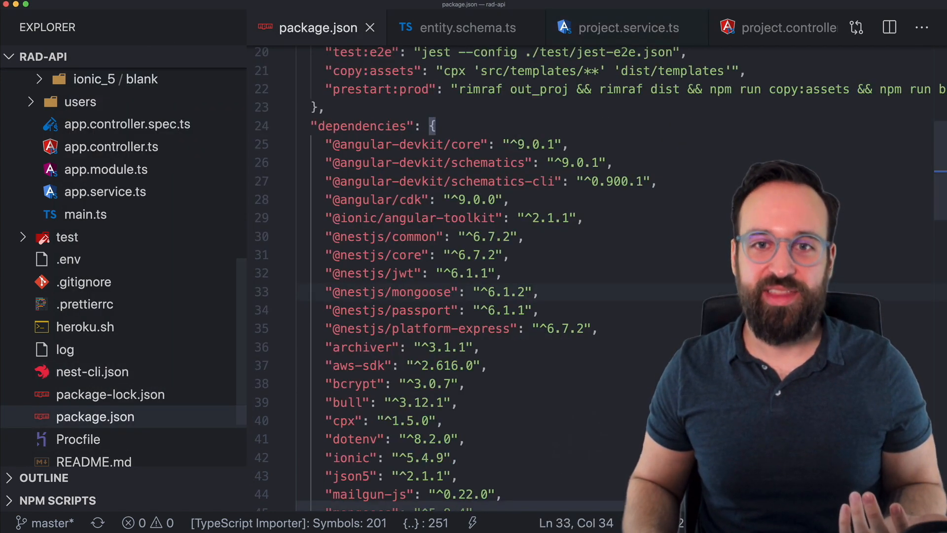
pyautogui.moveTo(326, 144); pyautogui.dragTo(626, 222)
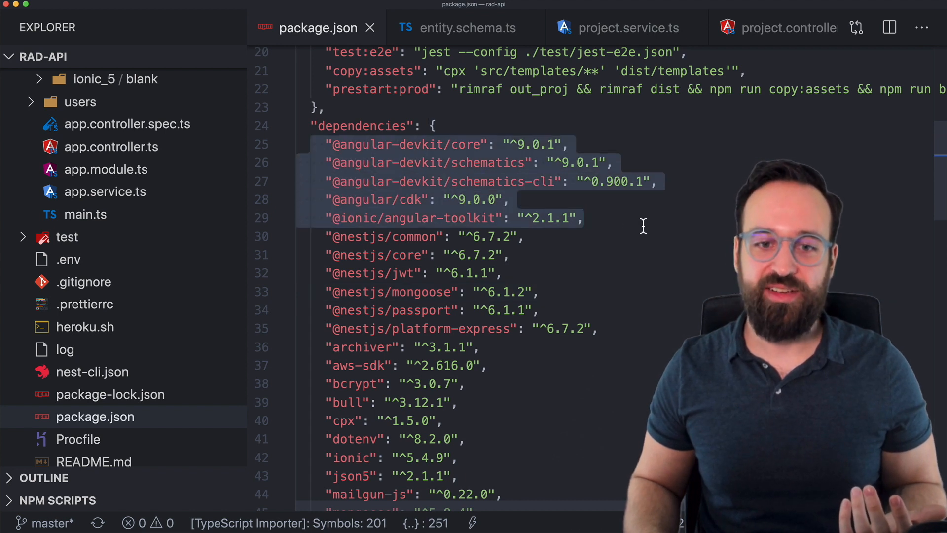
pyautogui.scroll(-5, 644, 226)
pyautogui.scroll(-4, 642, 226)
pyautogui.scroll(2, 622, 222)
pyautogui.scroll(4, 605, 219)
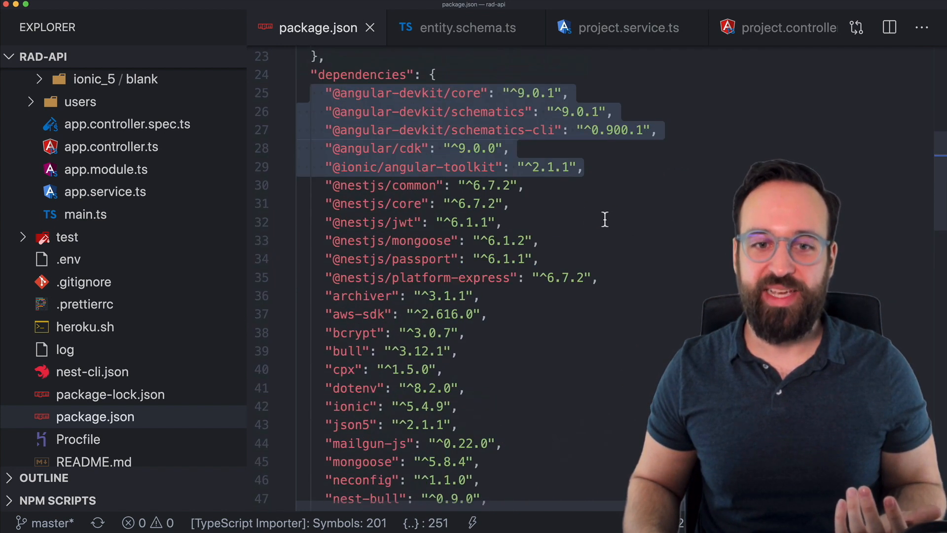
pyautogui.scroll(3, 605, 220)
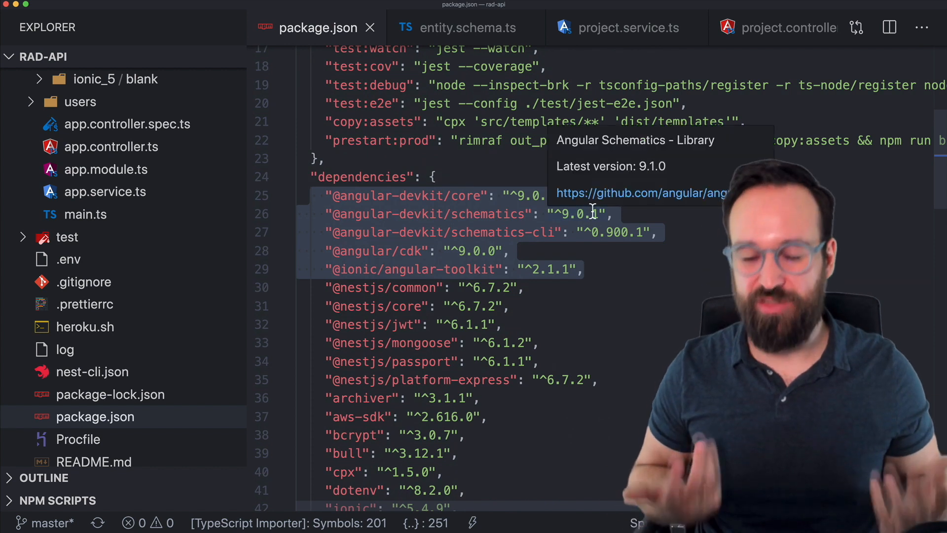
pyautogui.click(542, 253)
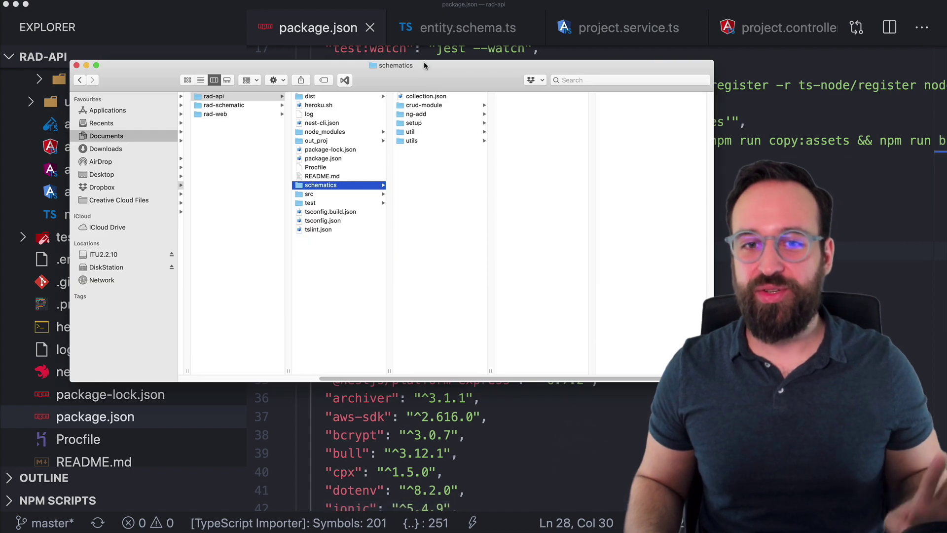
# Move the Finder window showing the schematics folder into view.
pyautogui.moveTo(424, 65); pyautogui.dragTo(370, 84)
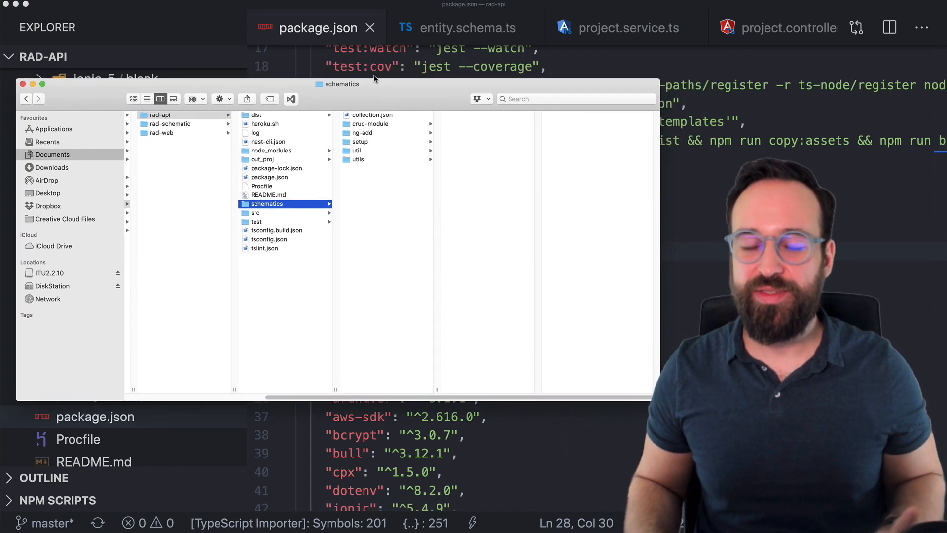